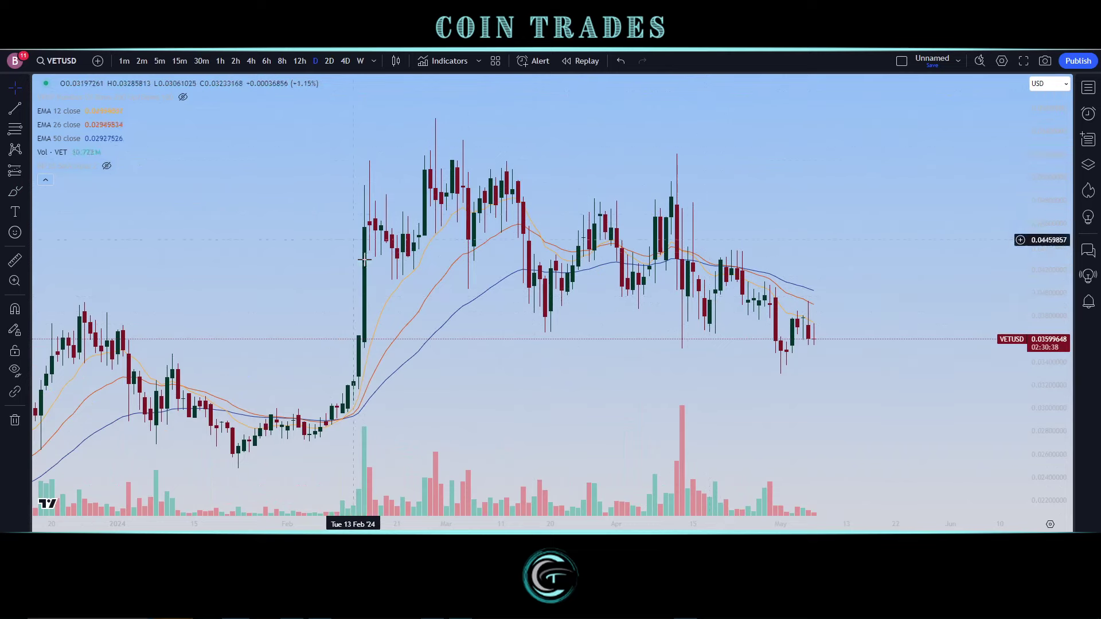
- Put VETUSD on 4-day (4D) candles and hide the EMA 12 line
left_click(345, 64)
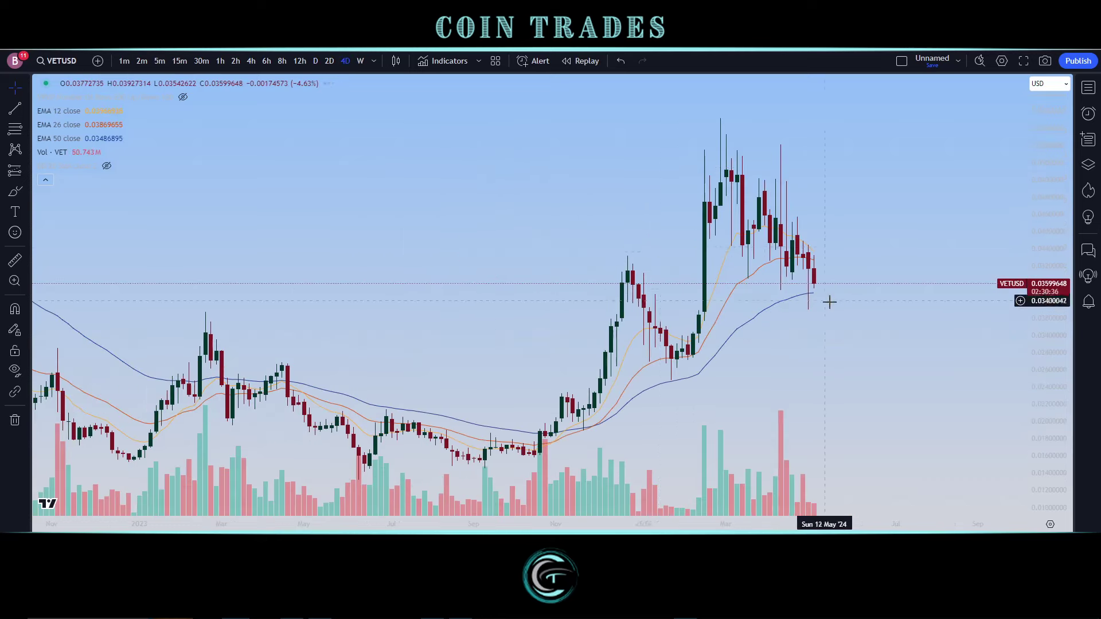
scroll(828, 299, "up", 3)
scroll(830, 302, "down", 1)
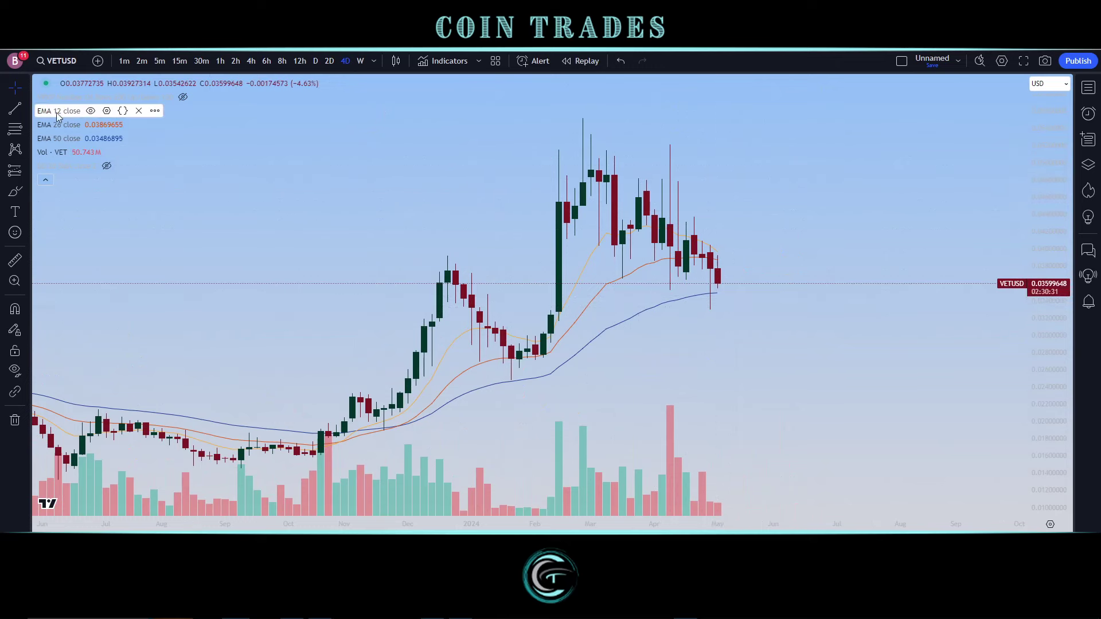
left_click(92, 112)
scroll(536, 201, "down", 1)
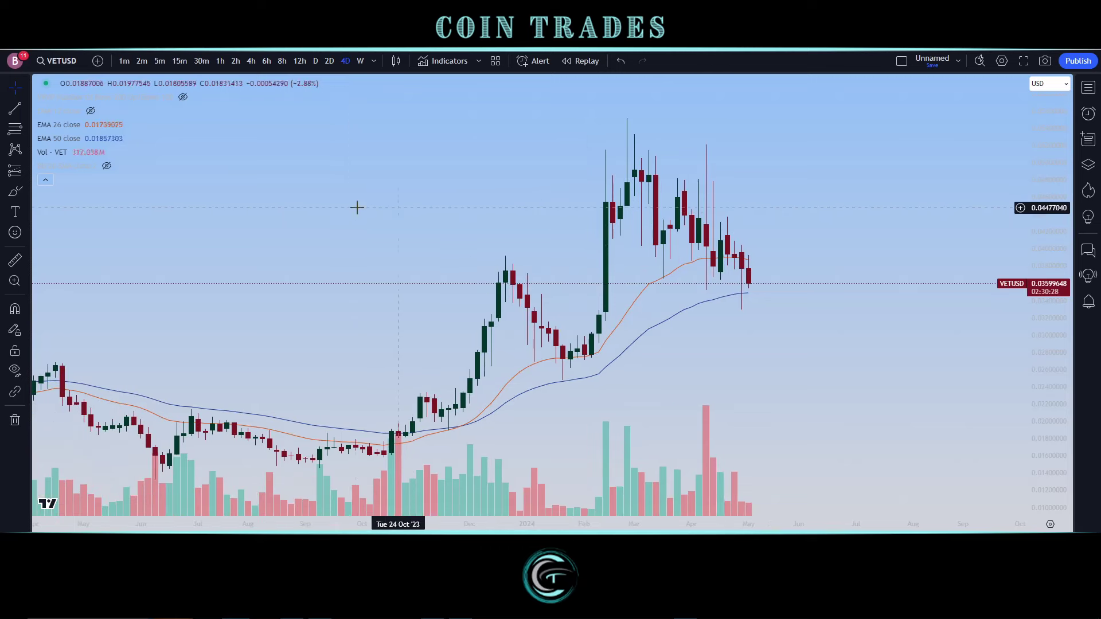
- Brush-mark the recent and February candles with circles and levels, then remove all drawings
left_click(21, 196)
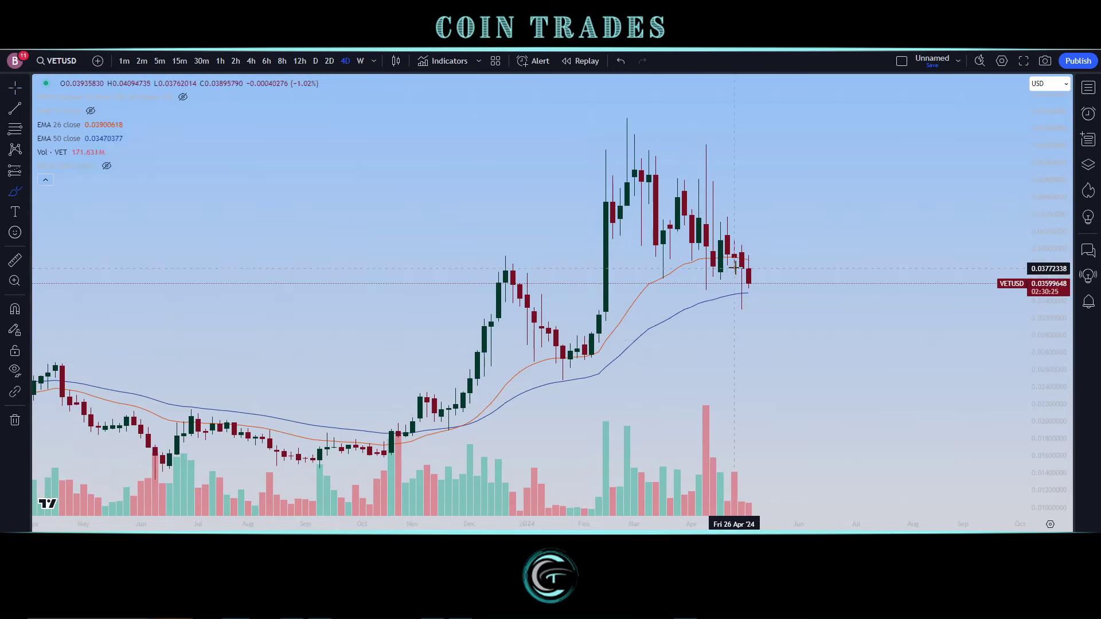
mouse_move(748, 242)
left_mouse_down()
mouse_move(762, 249)
mouse_move(695, 265)
mouse_move(755, 298)
mouse_move(730, 235)
left_mouse_up()
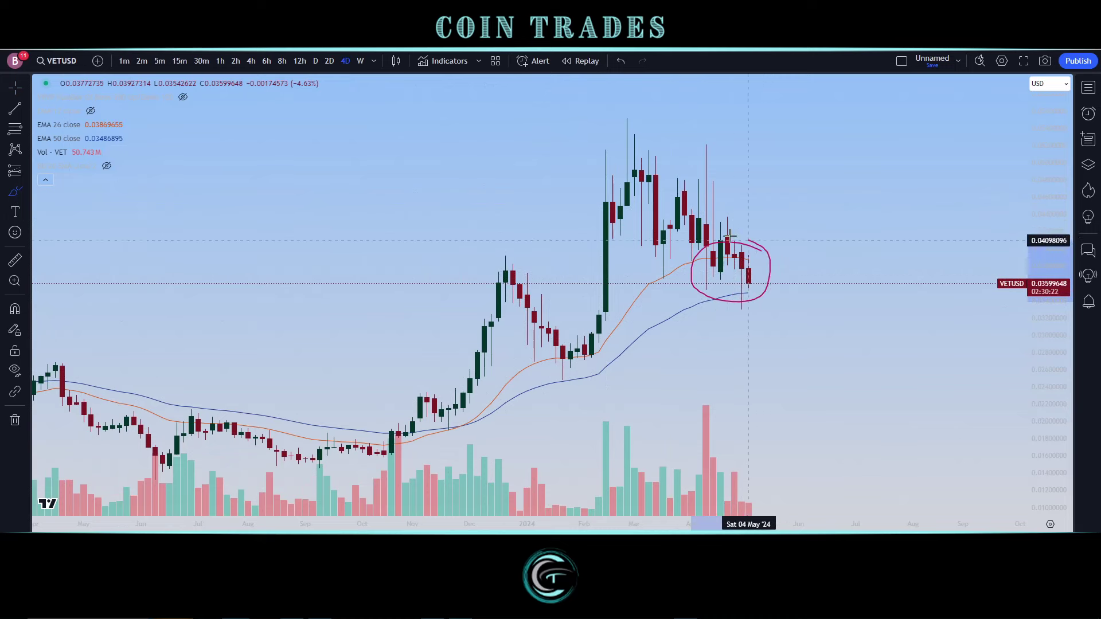
left_click_drag(665, 268, 798, 258)
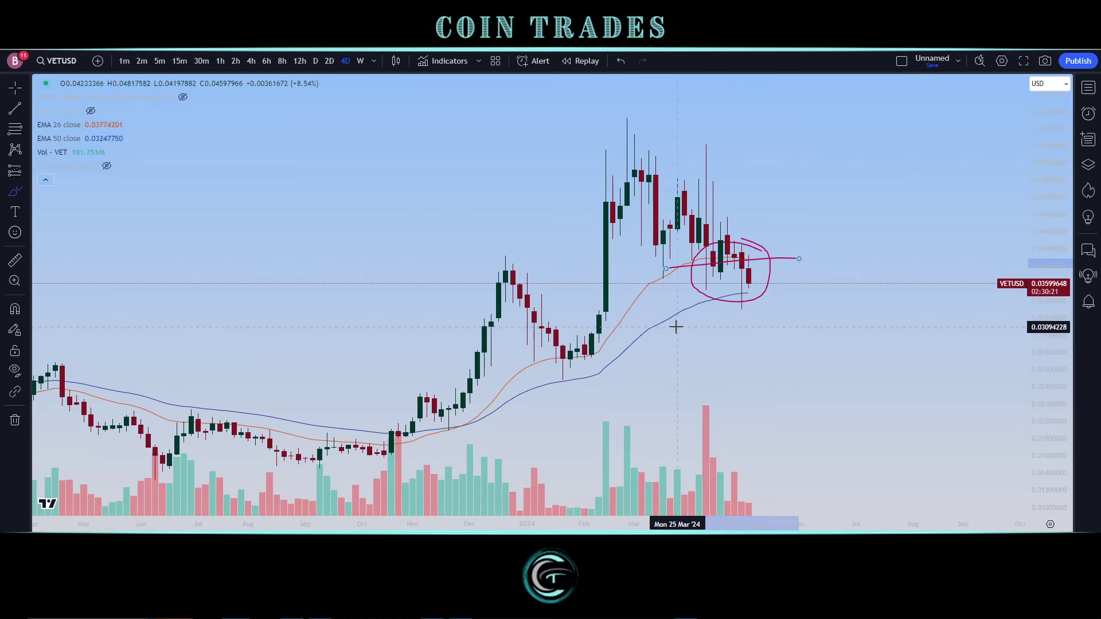
left_click_drag(671, 321, 806, 293)
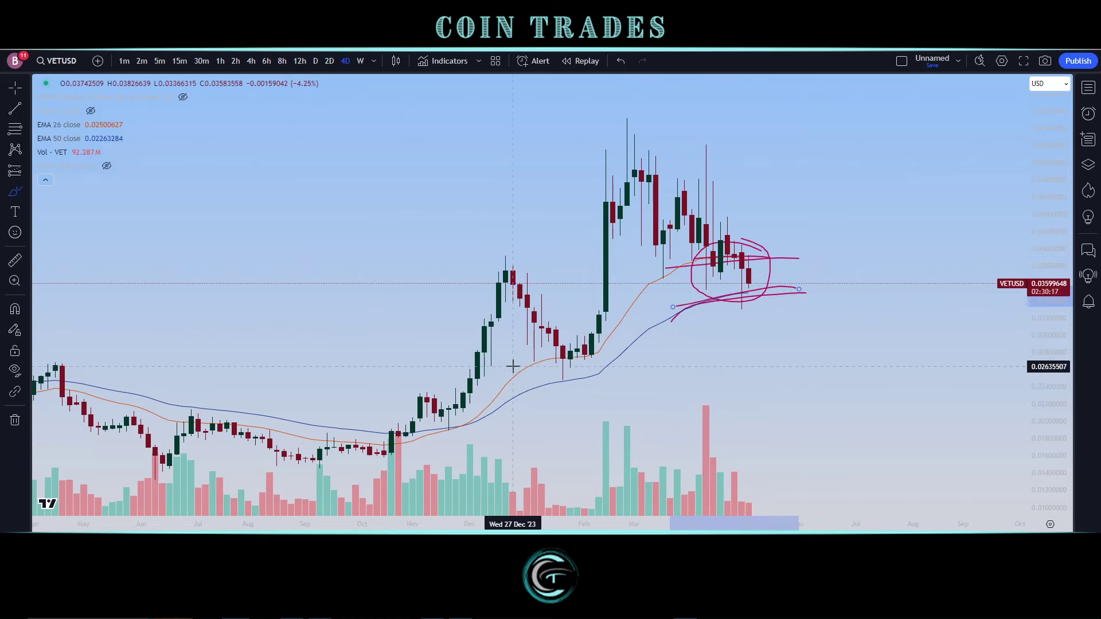
left_click_drag(564, 383, 620, 375)
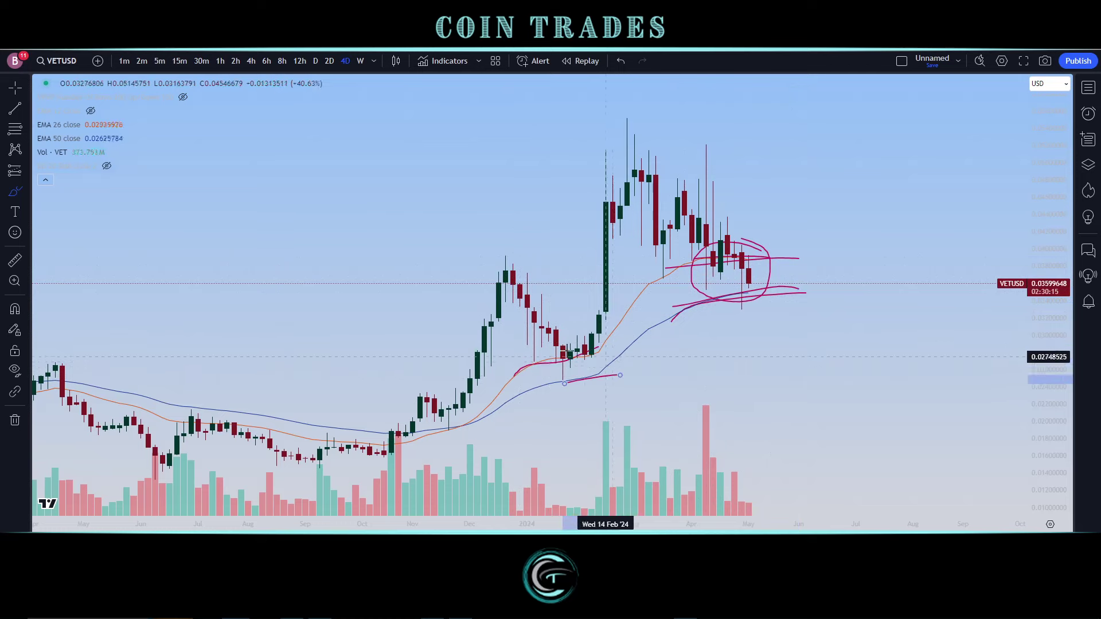
left_click_drag(605, 267, 564, 373)
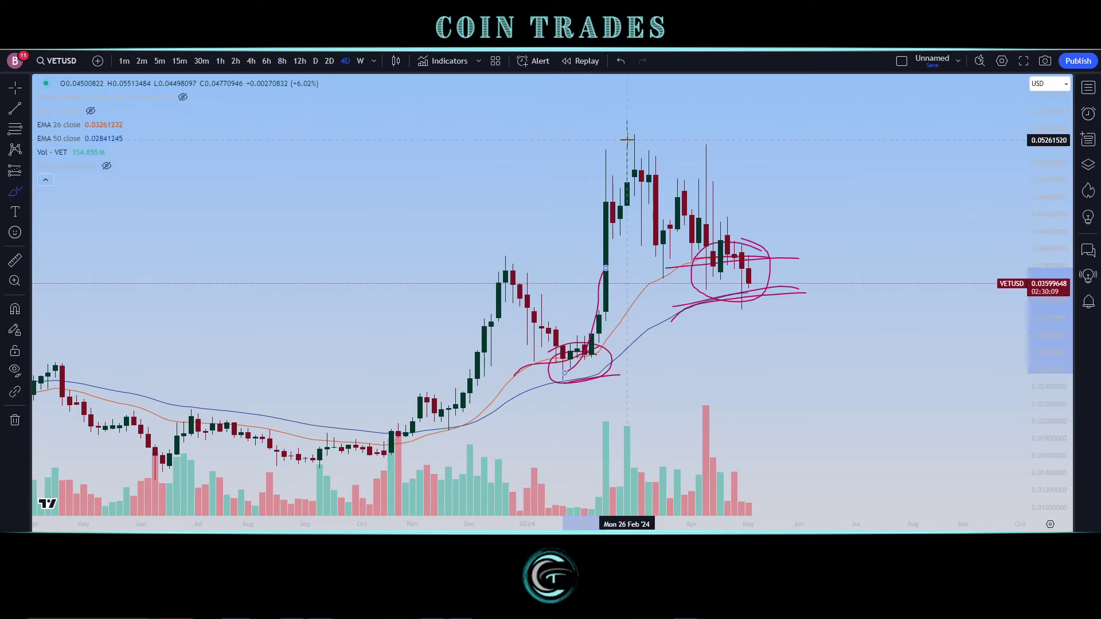
left_click(15, 420)
left_click_drag(539, 337, 579, 337)
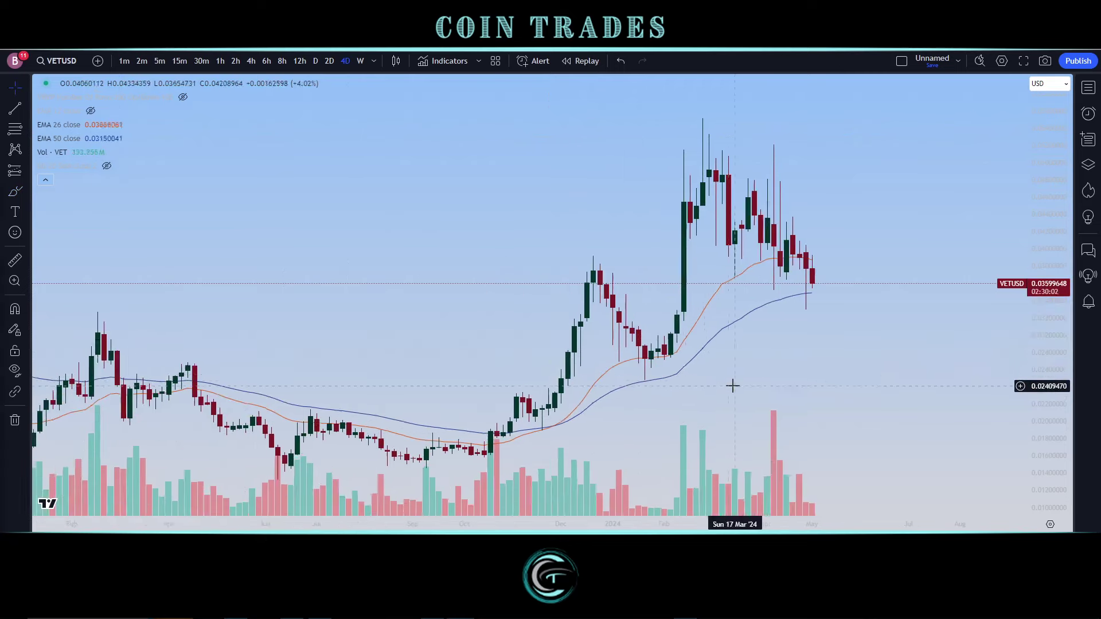
scroll(732, 386, "down", 2)
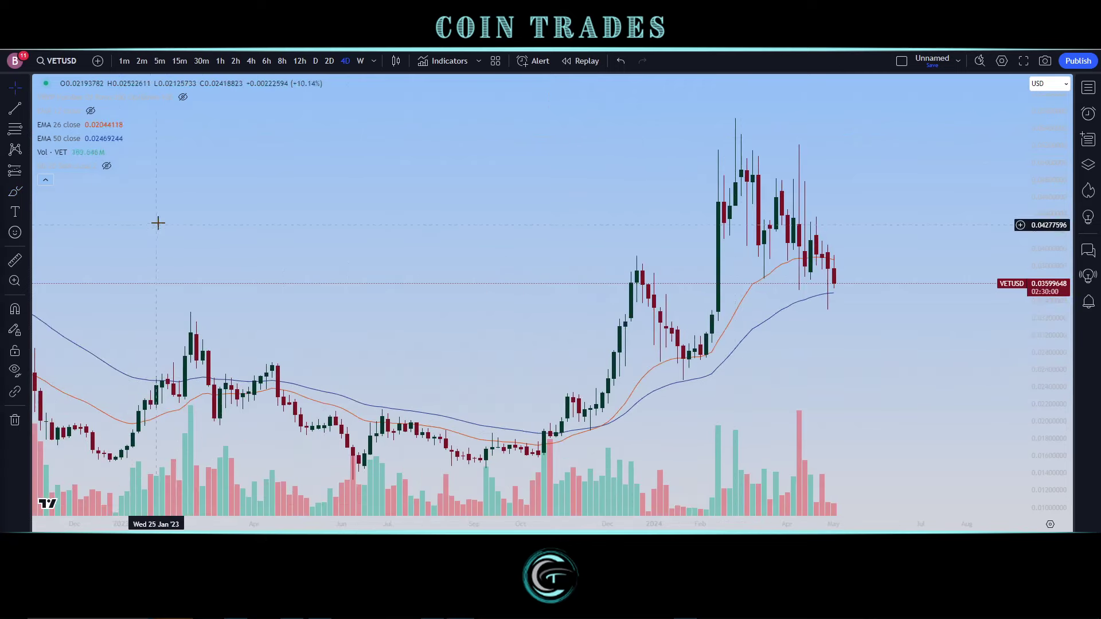
left_click(15, 191)
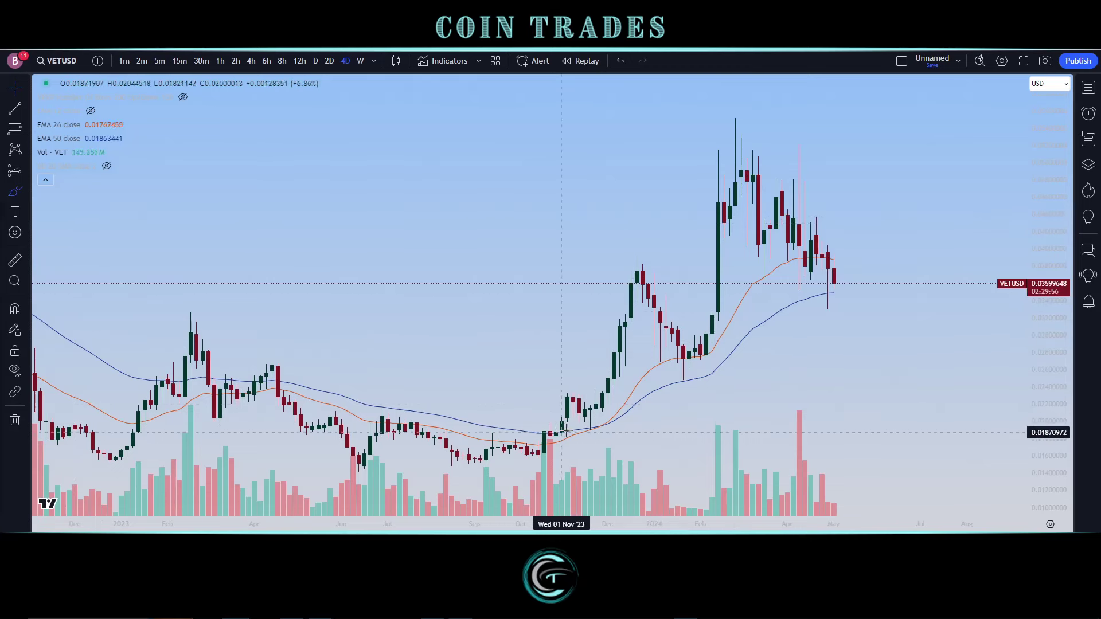
mouse_move(592, 420)
left_mouse_down()
mouse_move(597, 437)
mouse_move(538, 431)
left_mouse_up()
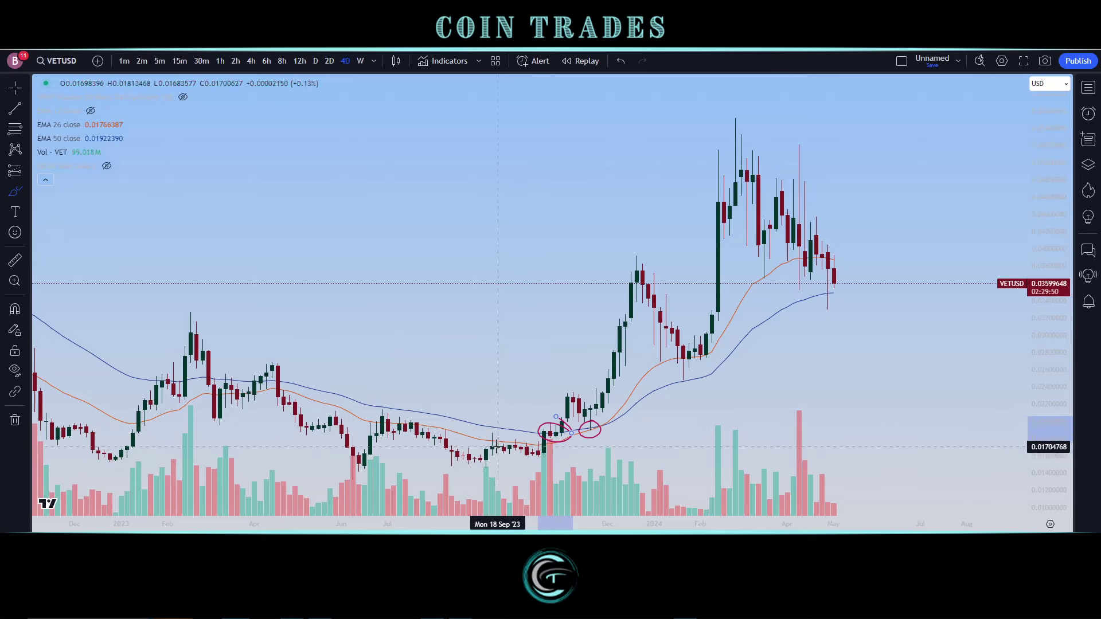
mouse_move(533, 437)
left_mouse_down()
mouse_move(481, 433)
mouse_move(523, 450)
mouse_move(413, 433)
mouse_move(393, 401)
mouse_move(377, 409)
mouse_move(430, 400)
mouse_move(427, 415)
left_mouse_up()
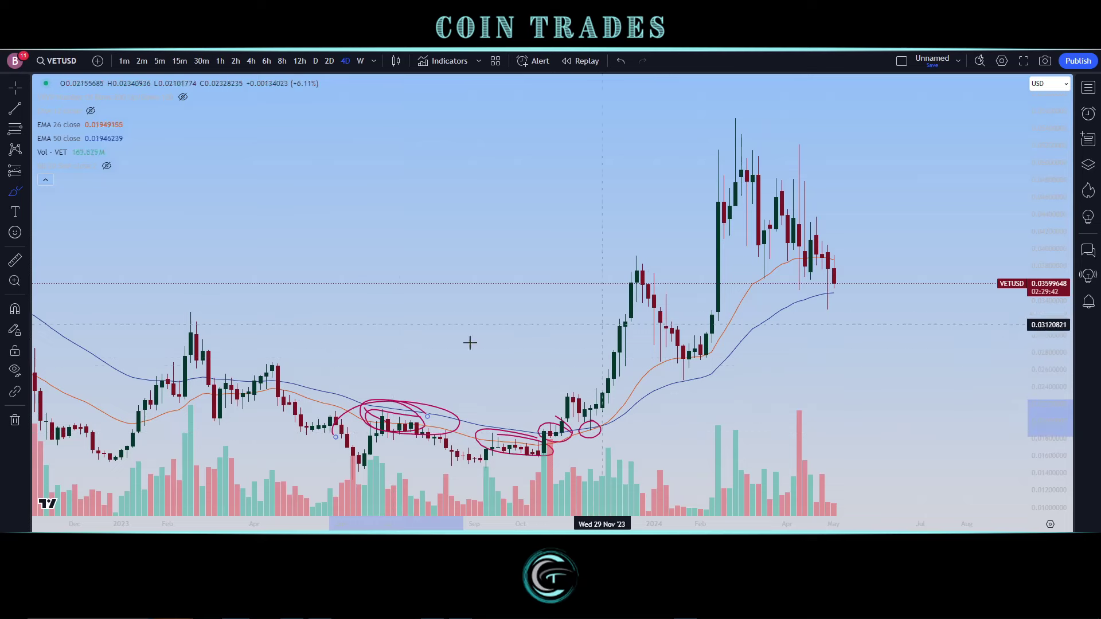
left_click(63, 417)
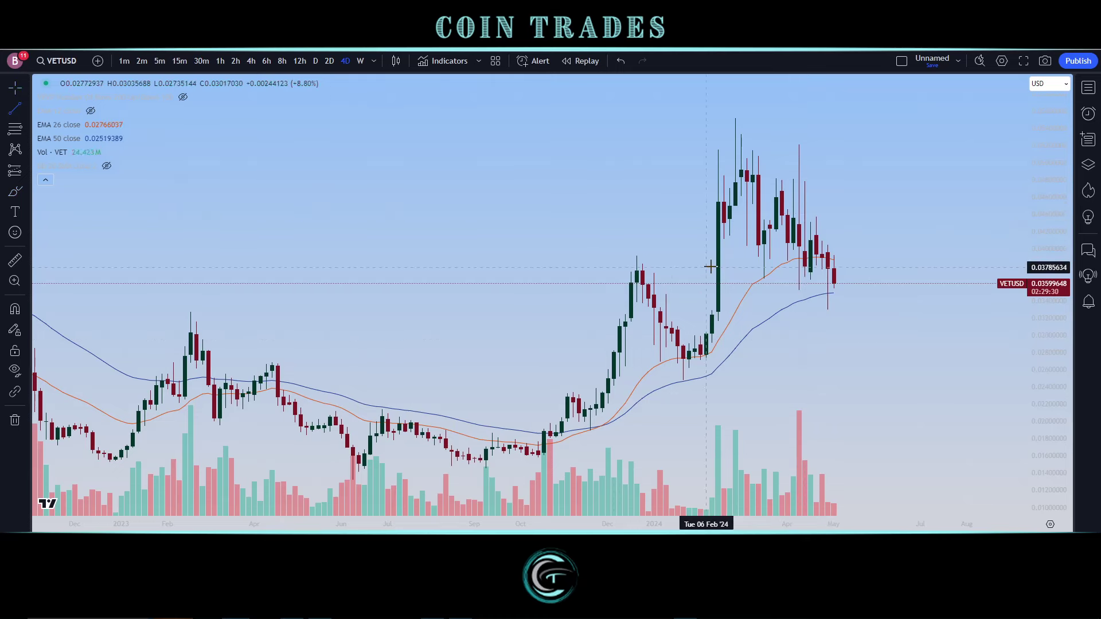
- Draw lower and upper descending trend lines from the February peak past the latest candles
left_click(718, 228)
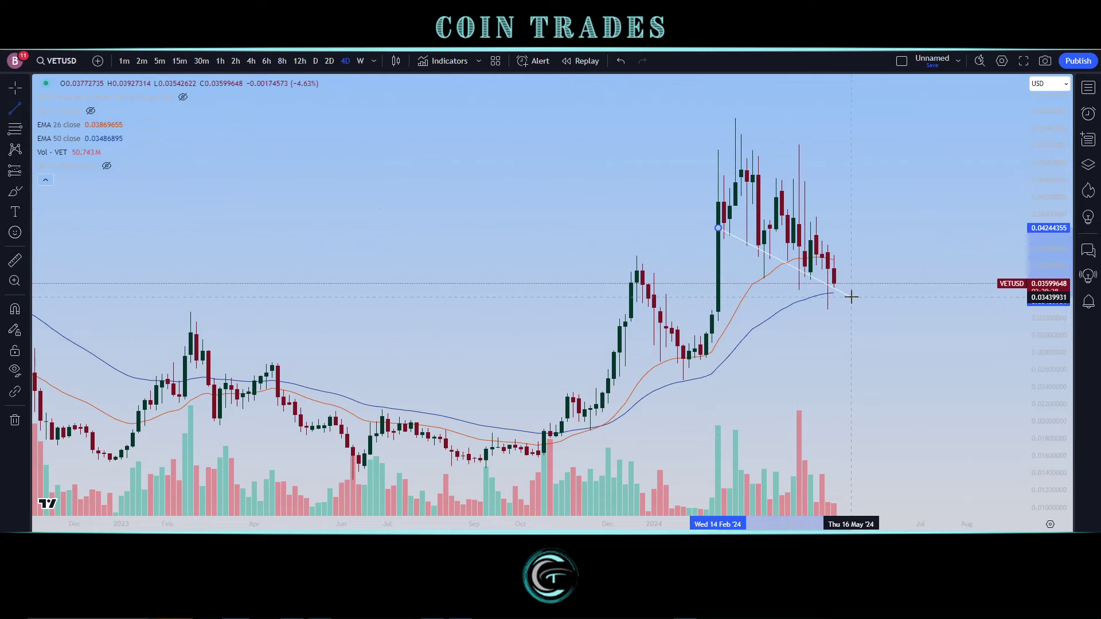
left_click(851, 297)
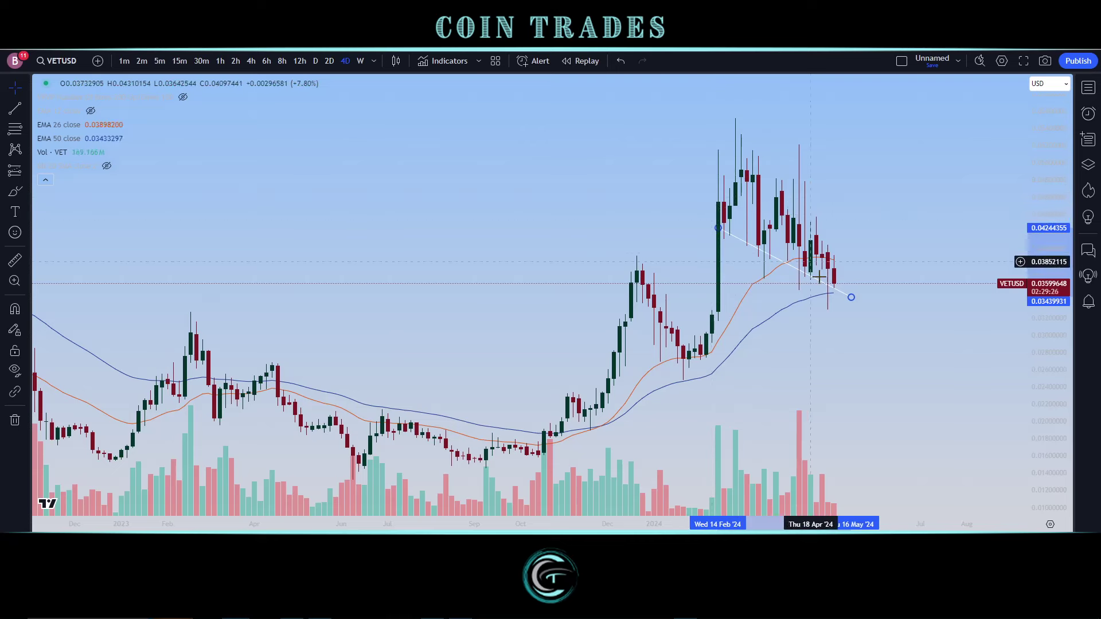
left_click(15, 108)
left_click(782, 184)
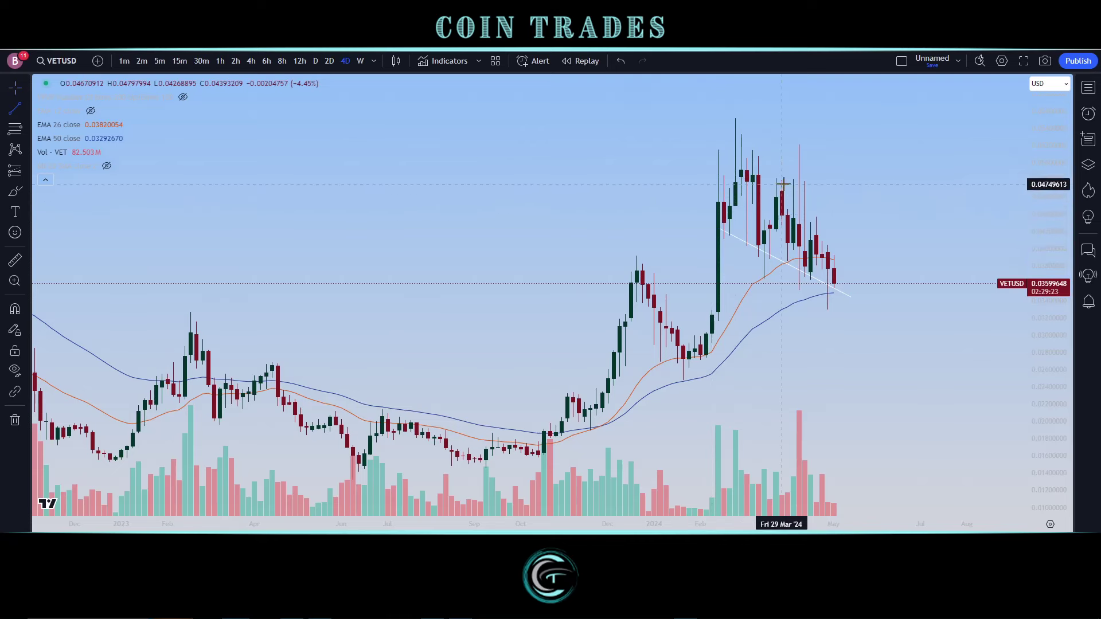
left_click(854, 277)
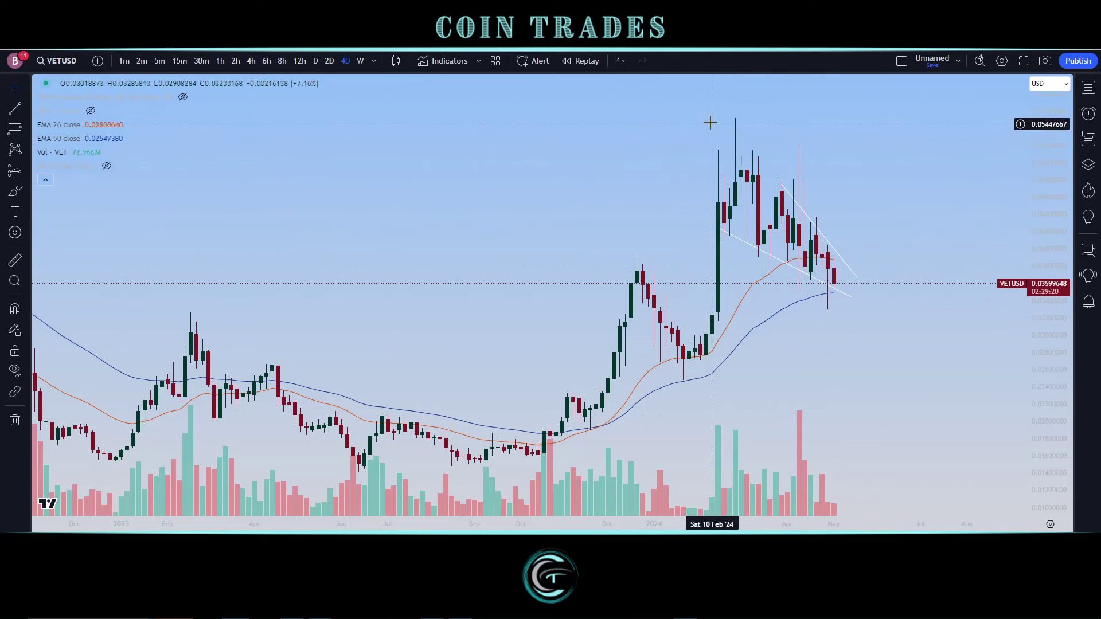
left_click_drag(782, 185, 735, 132)
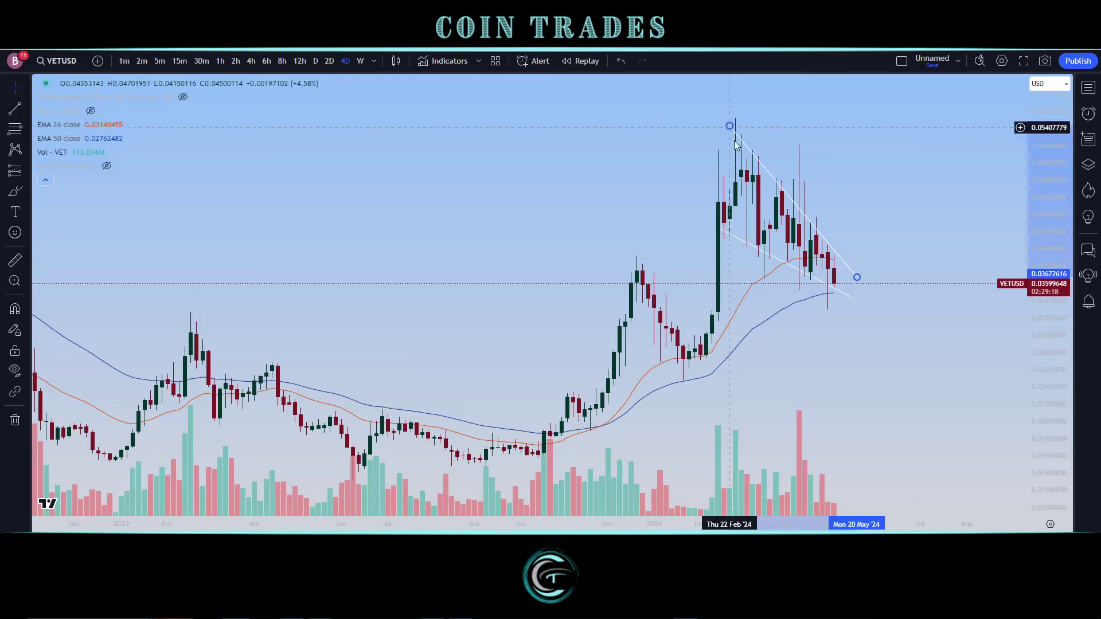
left_click_drag(861, 280, 862, 284)
left_click(826, 276)
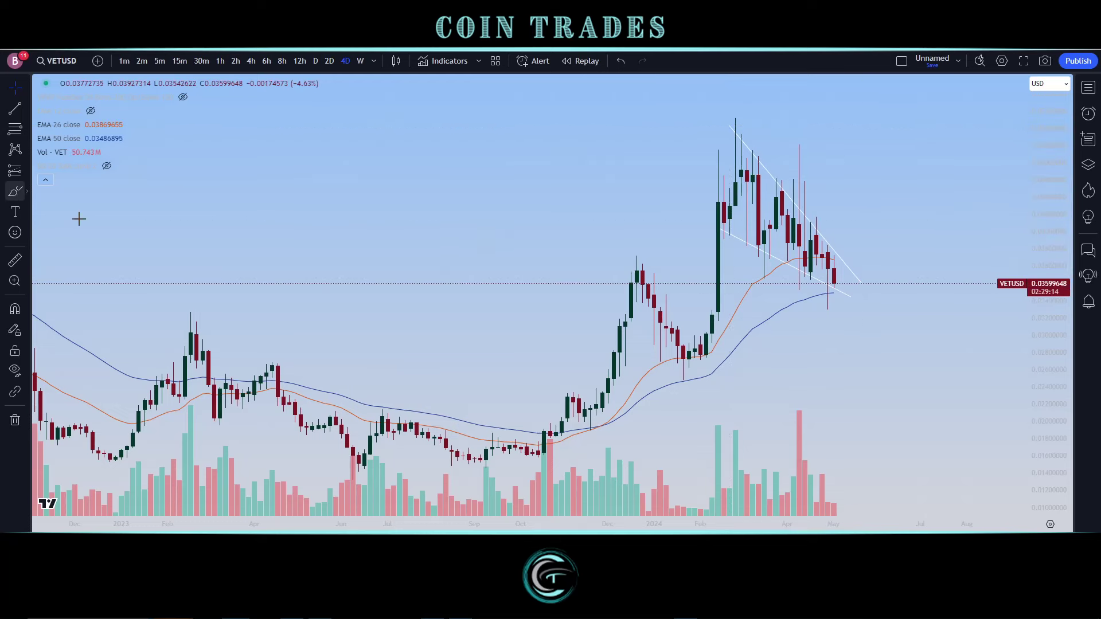
- Sketch a rising price path and circle the latest candles freehand, then undo them
mouse_move(700, 360)
left_mouse_down()
mouse_move(723, 139)
mouse_move(744, 217)
mouse_move(794, 261)
mouse_move(828, 253)
mouse_move(854, 288)
mouse_move(891, 123)
mouse_move(909, 216)
left_mouse_up()
mouse_move(864, 273)
left_mouse_down()
mouse_move(837, 237)
mouse_move(820, 301)
mouse_move(793, 287)
left_mouse_up()
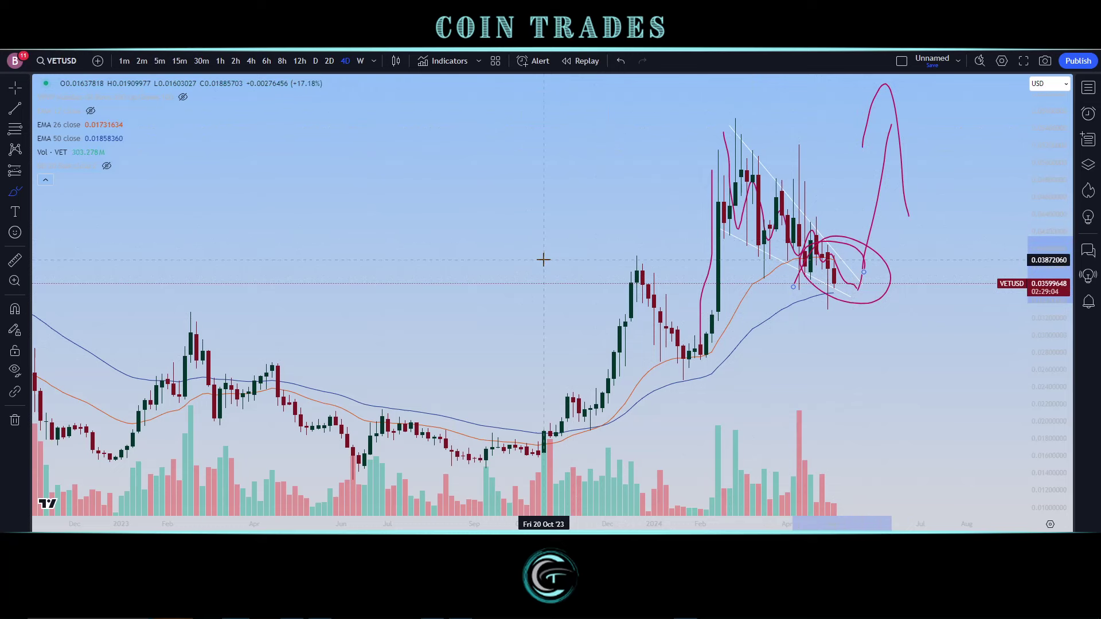
key("ctrl+z")
key("ctrl+z")
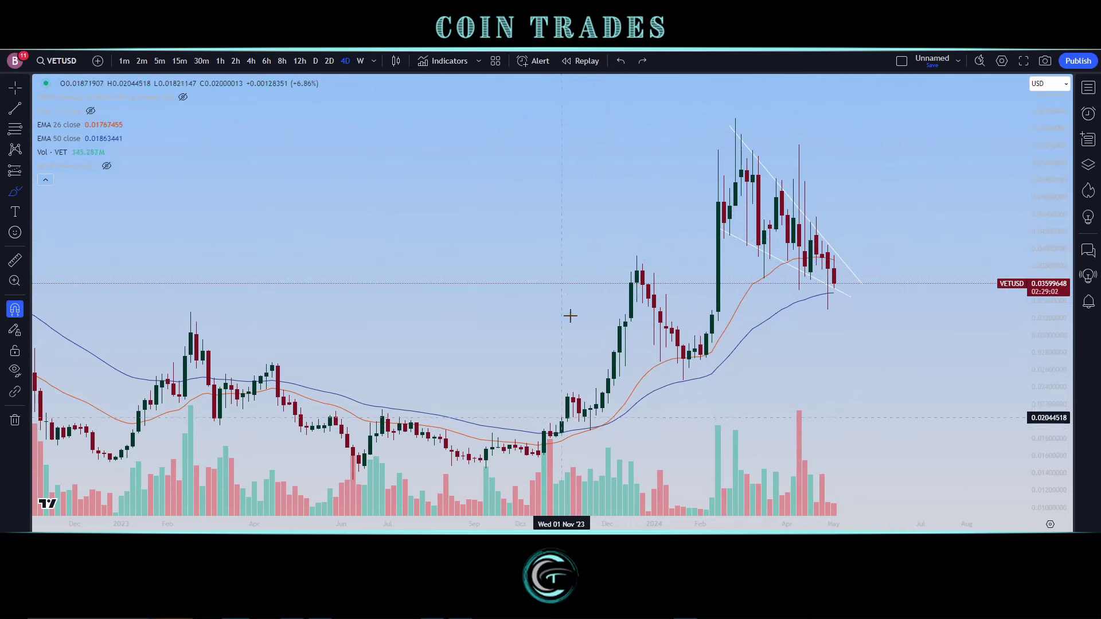
scroll(534, 244, "right", 2)
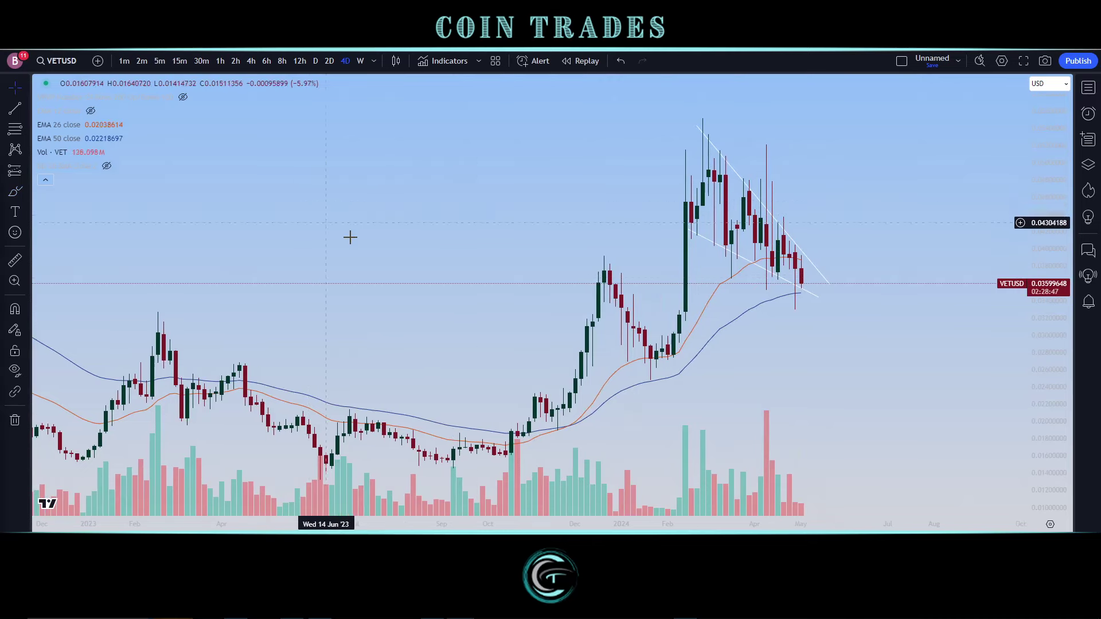
left_click(18, 194)
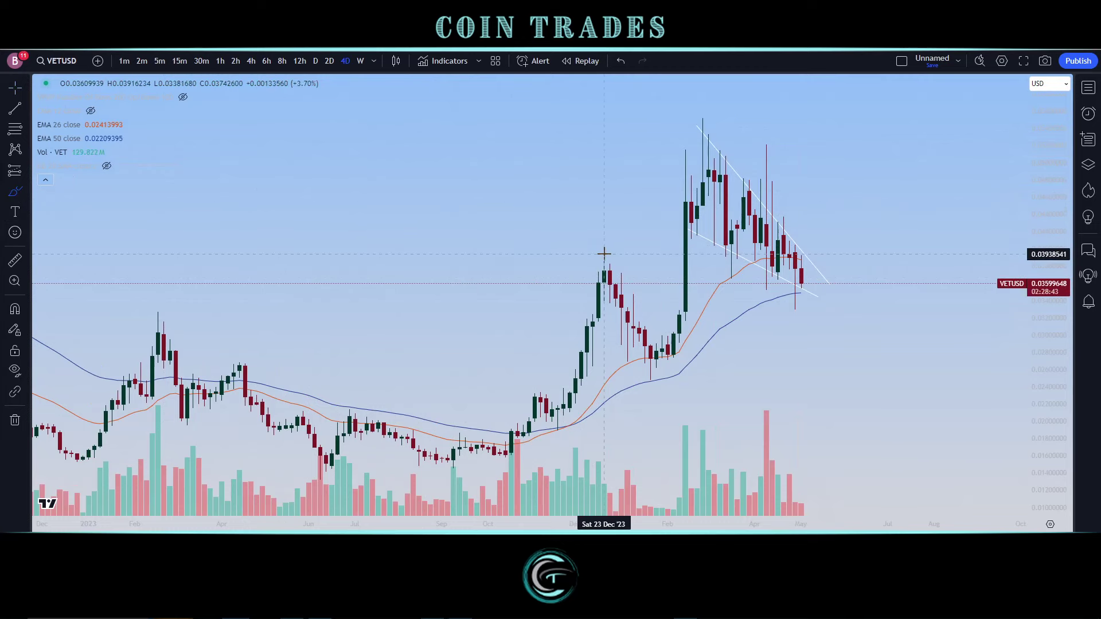
left_click_drag(606, 261, 674, 377)
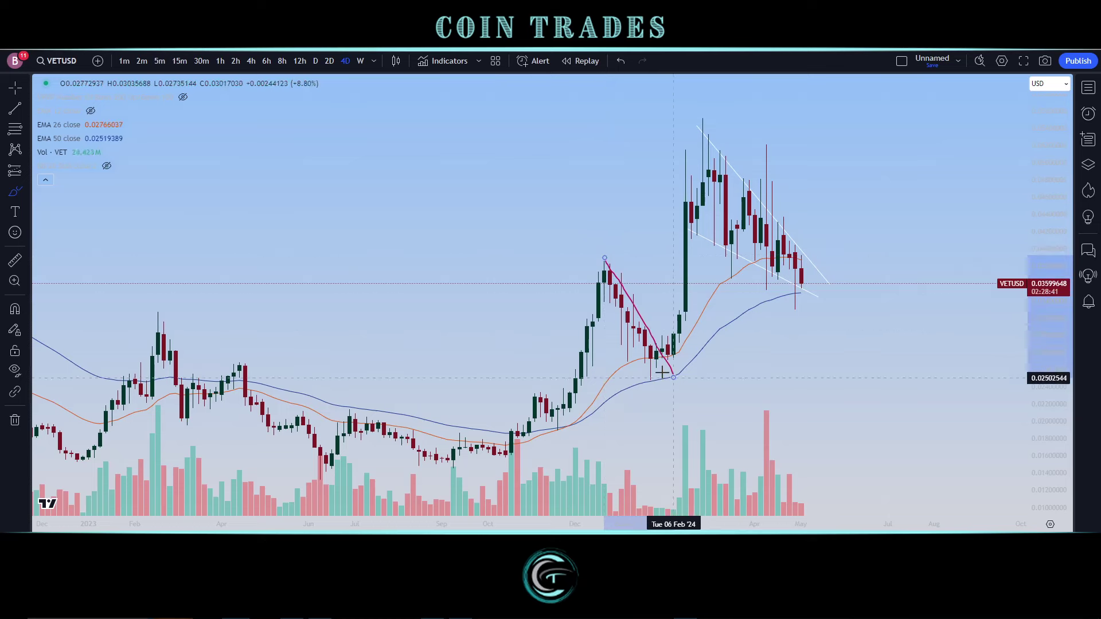
mouse_move(586, 300)
left_mouse_down()
mouse_move(650, 372)
mouse_move(668, 344)
mouse_move(659, 364)
mouse_move(629, 365)
mouse_move(681, 356)
left_mouse_up()
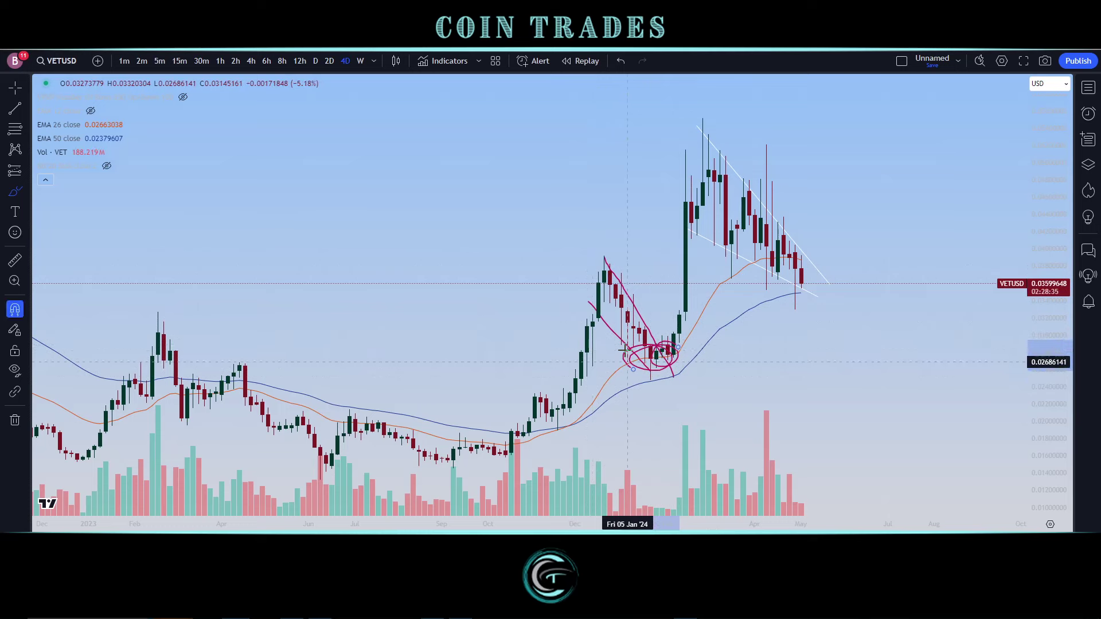
key("ctrl+z")
key("ctrl+z")
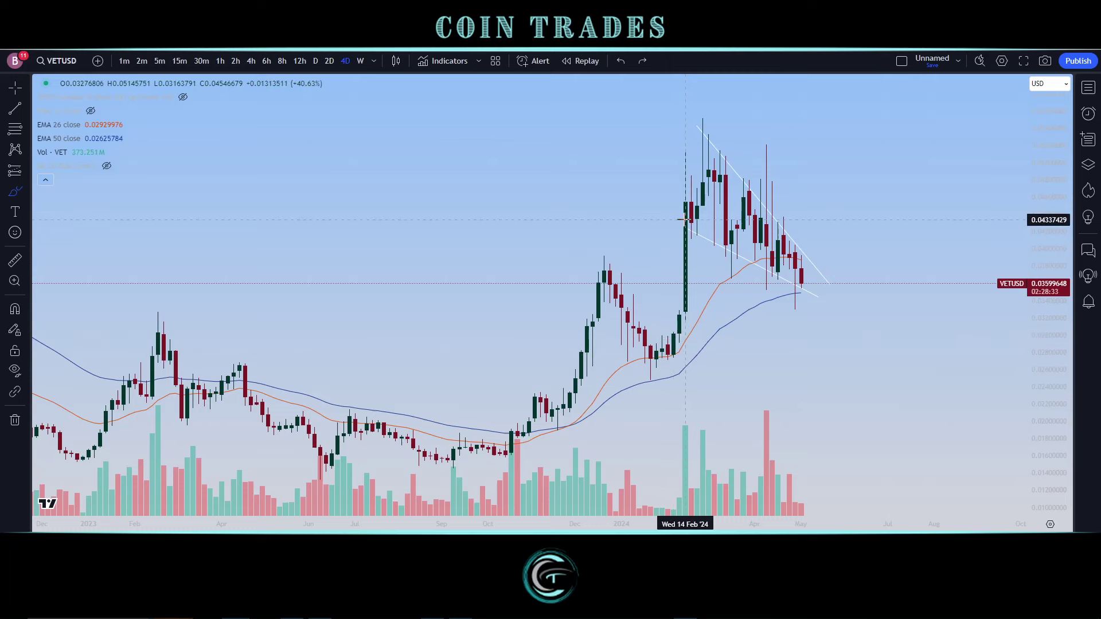
mouse_move(675, 164)
left_mouse_down()
mouse_move(791, 201)
mouse_move(806, 281)
mouse_move(670, 223)
mouse_move(731, 162)
left_mouse_up()
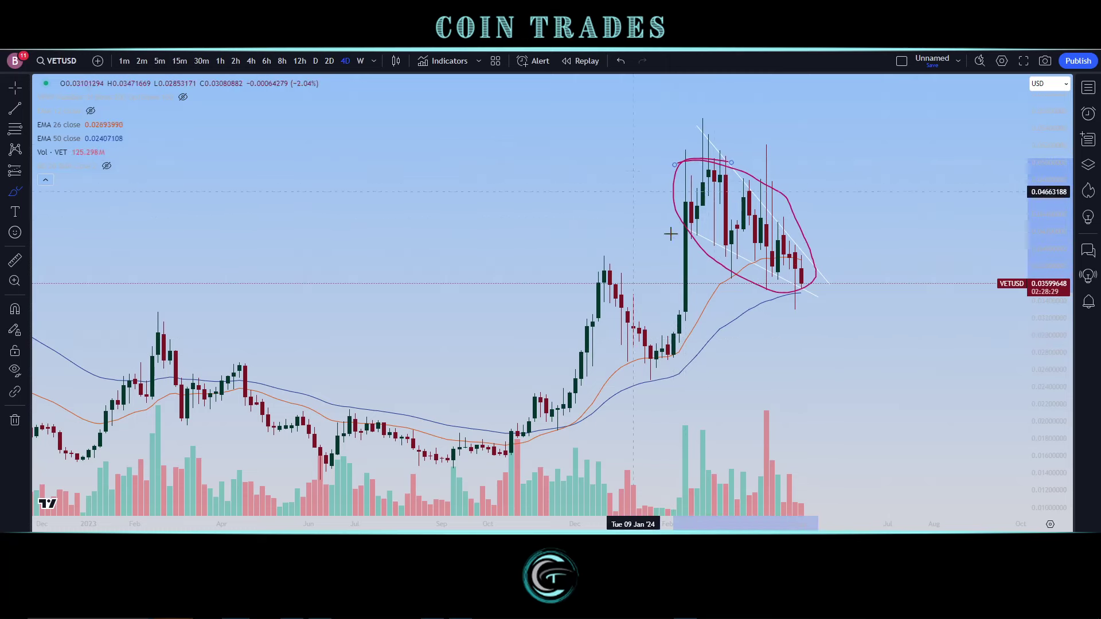
key("ctrl+z")
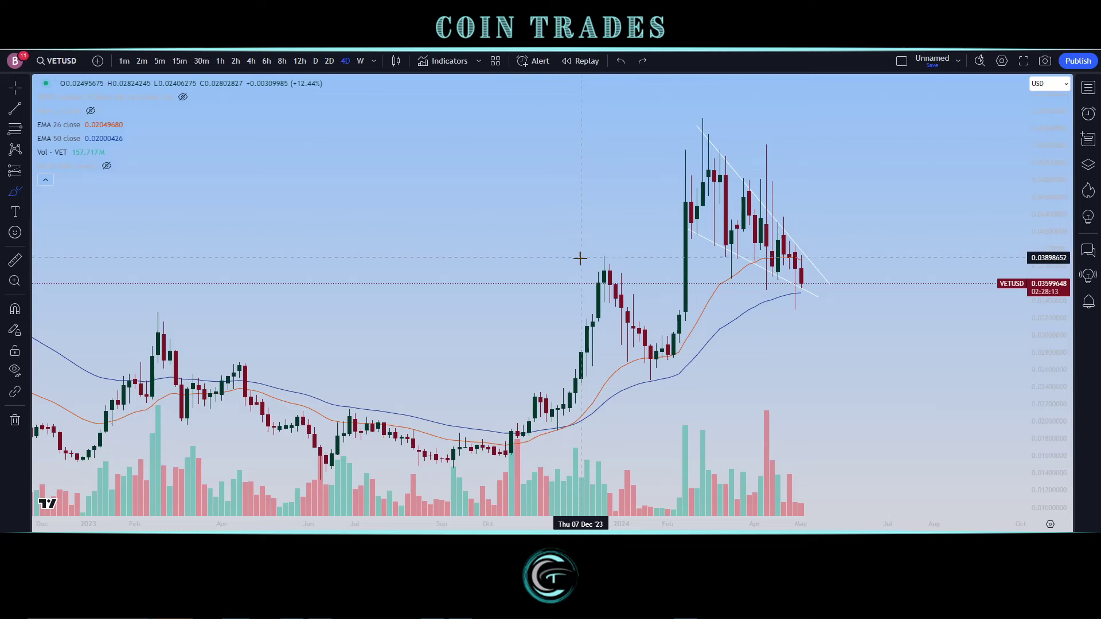
- Circle the December 2023 peak and latest 4-day candles, then switch to the weekly timeframe
mouse_move(604, 228)
left_mouse_down()
mouse_move(642, 270)
mouse_move(591, 229)
mouse_move(638, 265)
mouse_move(626, 271)
left_mouse_up()
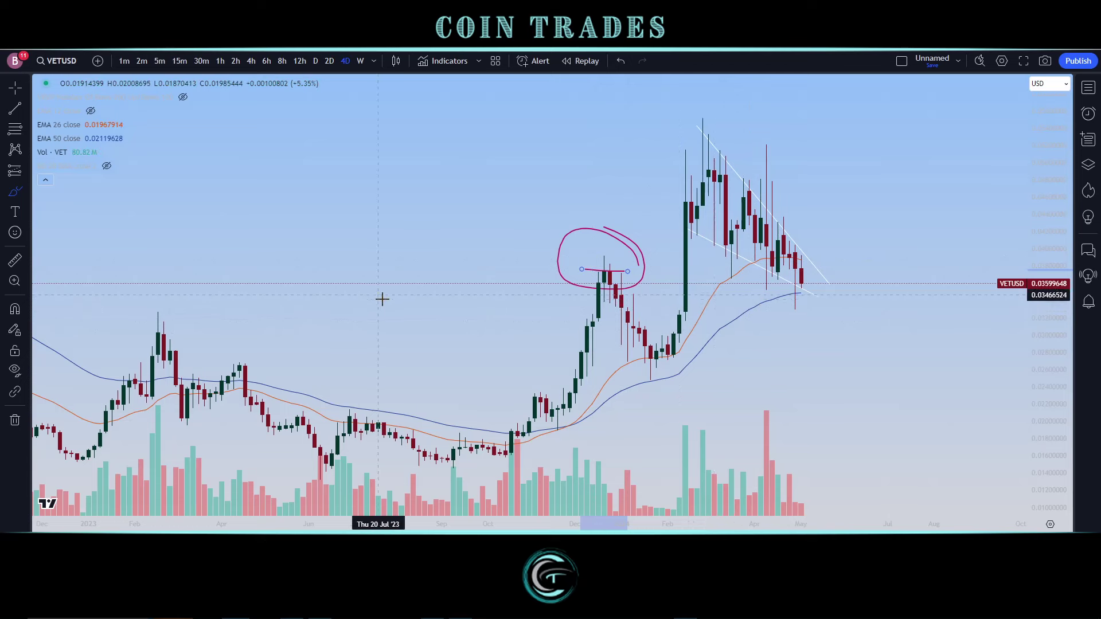
mouse_move(825, 276)
left_mouse_down()
mouse_move(756, 307)
mouse_move(755, 250)
left_mouse_up()
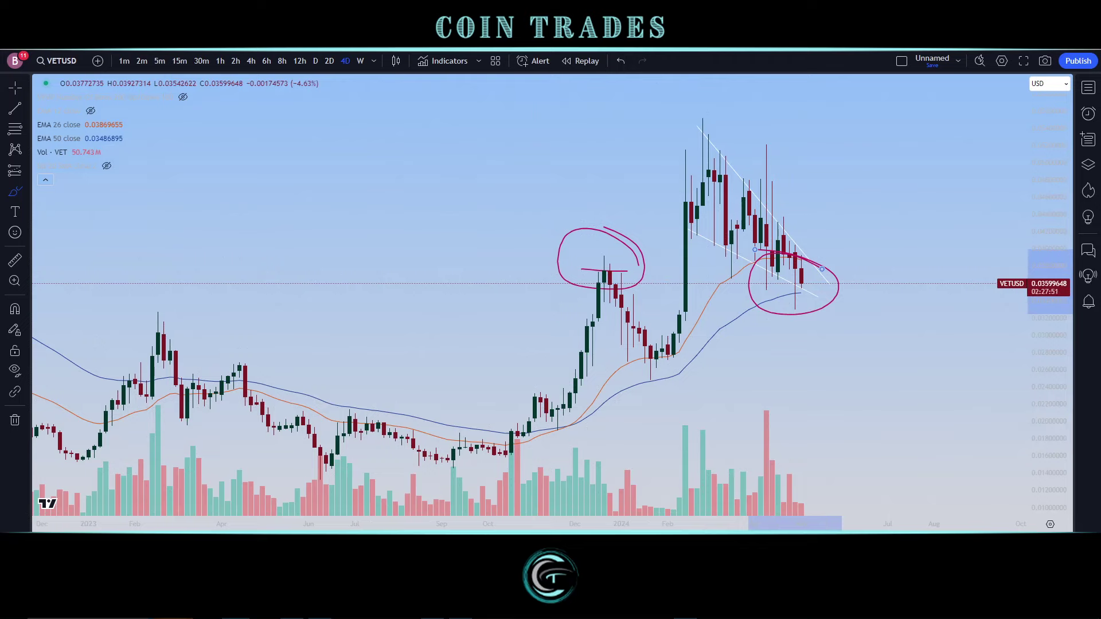
left_click(360, 61)
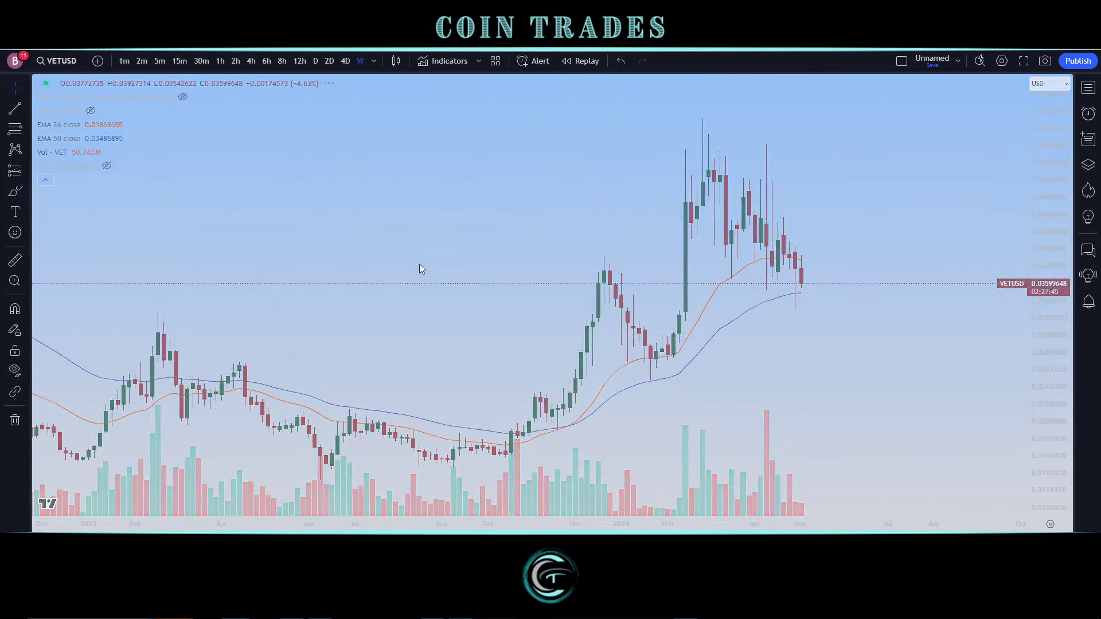
- Show the EMA 12 line, then brush-trace the EMAs and latest candles and undo them
scroll(740, 324, "up", 5)
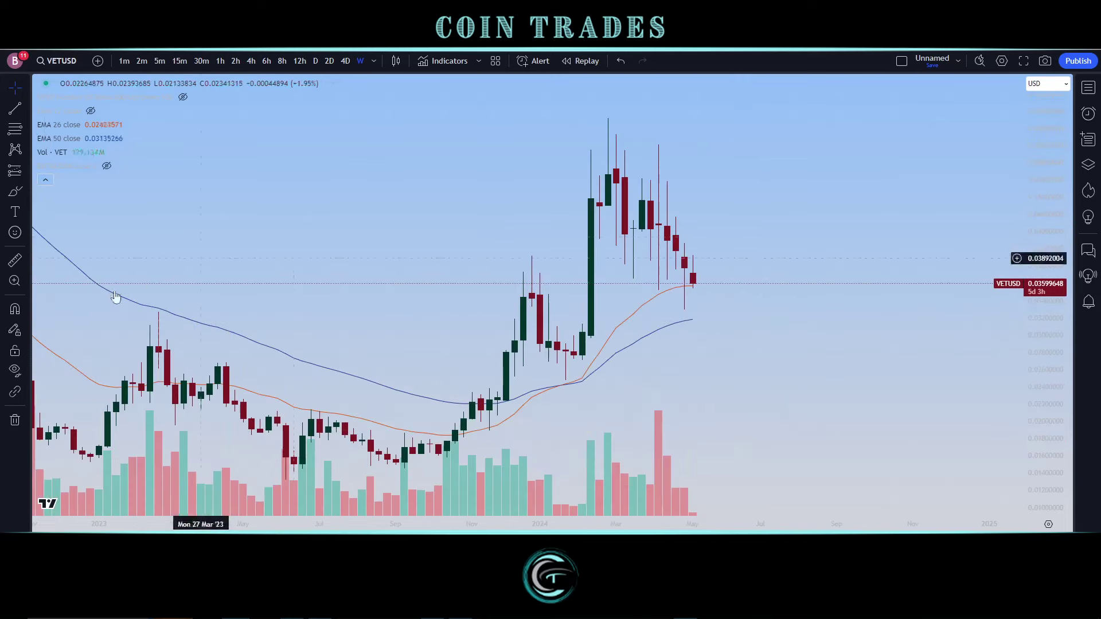
left_click(89, 111)
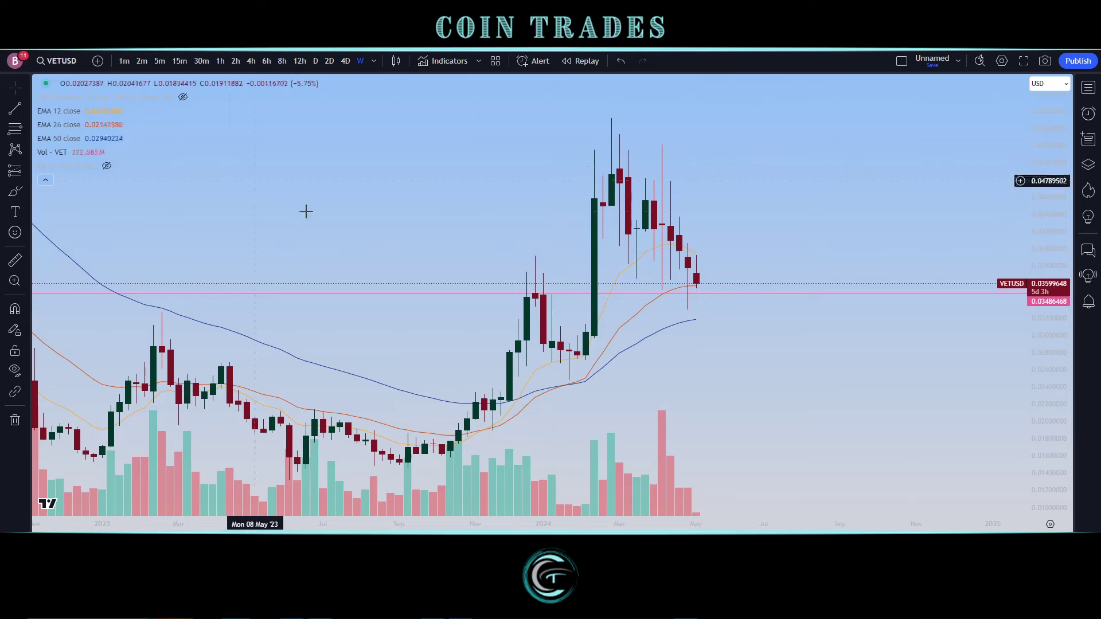
left_click(15, 191)
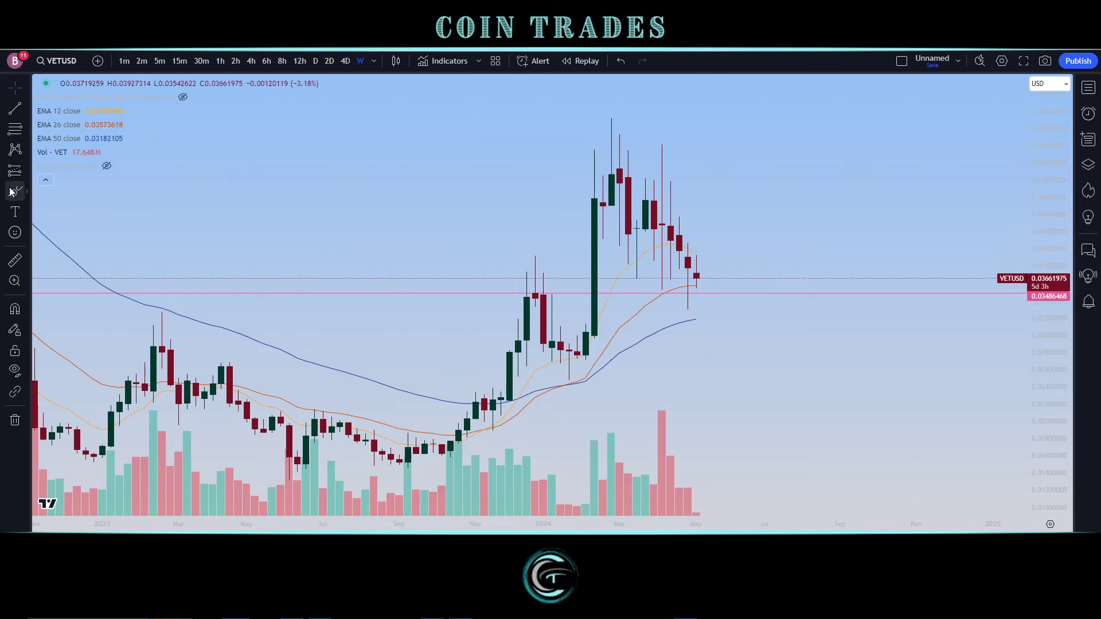
left_click_drag(706, 281, 711, 284)
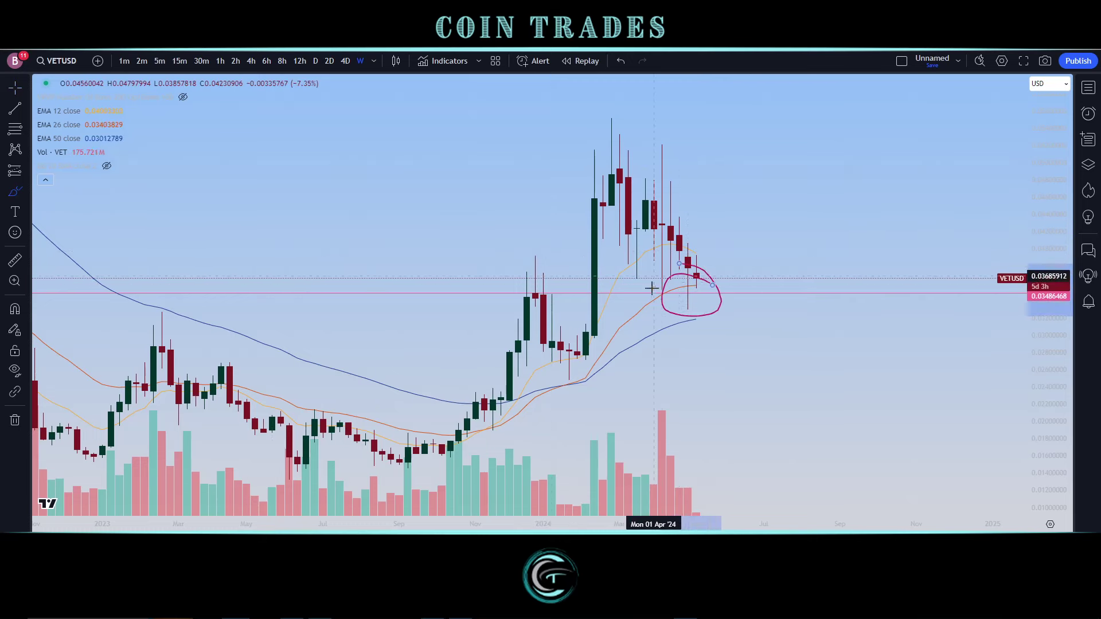
left_click_drag(607, 339, 675, 286)
mouse_move(639, 337)
left_mouse_down()
mouse_move(700, 314)
mouse_move(739, 315)
left_mouse_up()
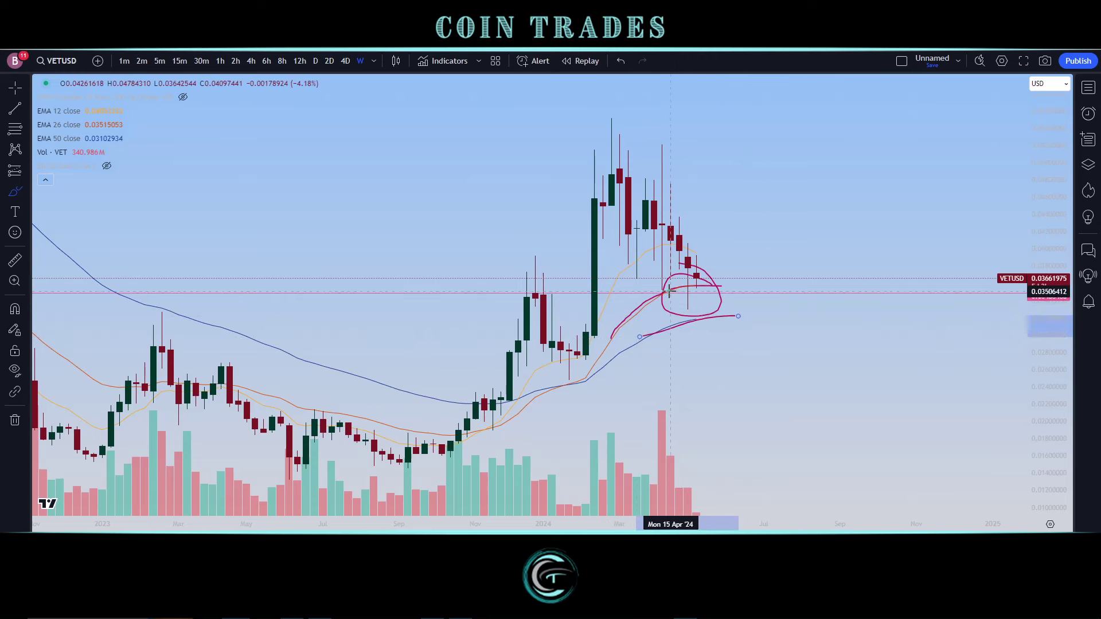
key("ctrl+z")
key("ctrl+z")
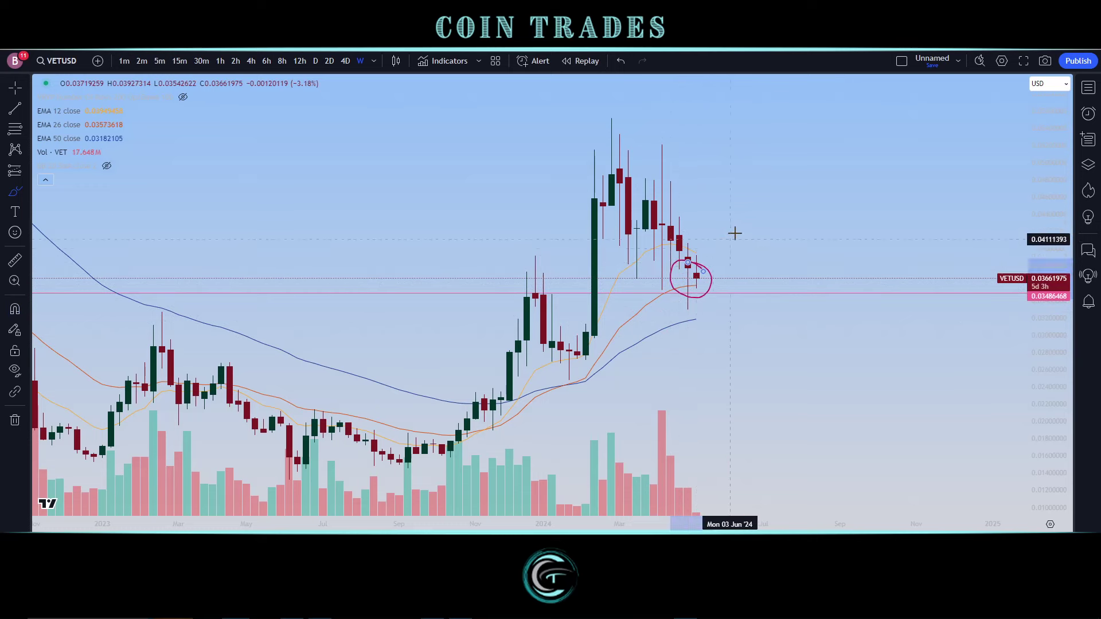
key("ctrl+z")
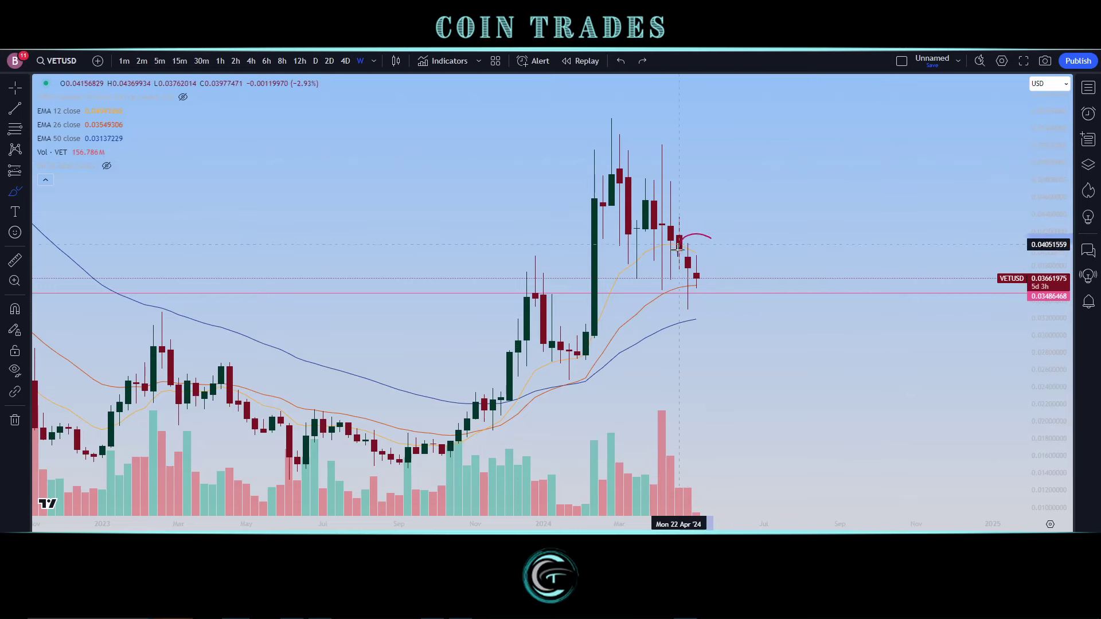
- Circle the last few candles, Nov–Dec '23 candles and April '24 volume bars freehand
left_click_drag(679, 244, 672, 304)
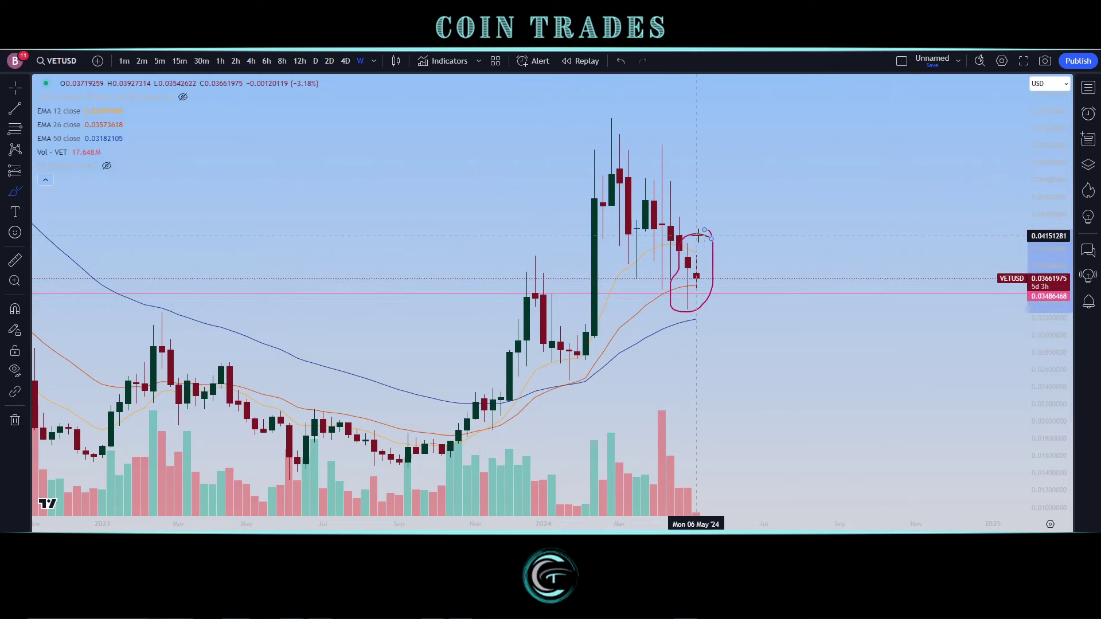
left_click(666, 292)
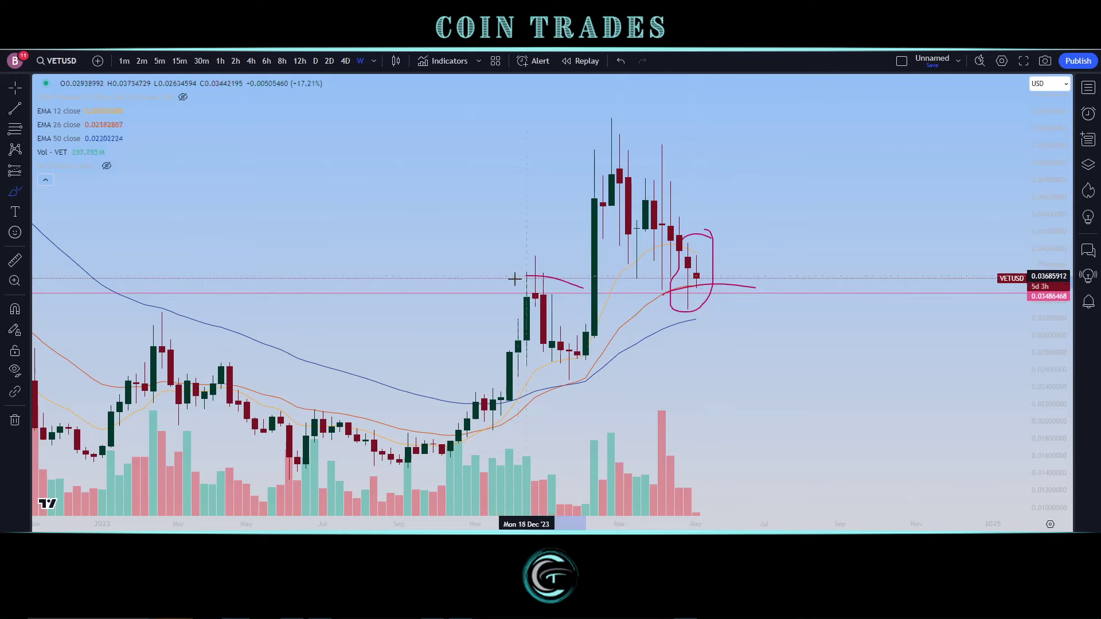
left_click_drag(535, 279, 583, 288)
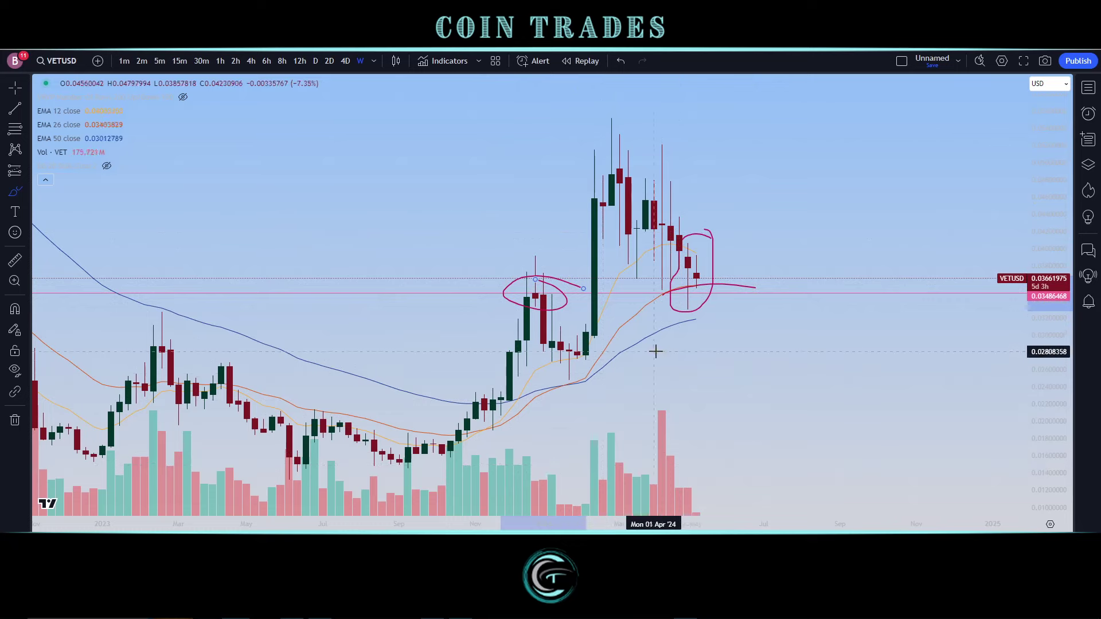
mouse_move(707, 497)
left_mouse_down()
mouse_move(659, 388)
mouse_move(634, 457)
mouse_move(660, 498)
mouse_move(705, 499)
left_mouse_up()
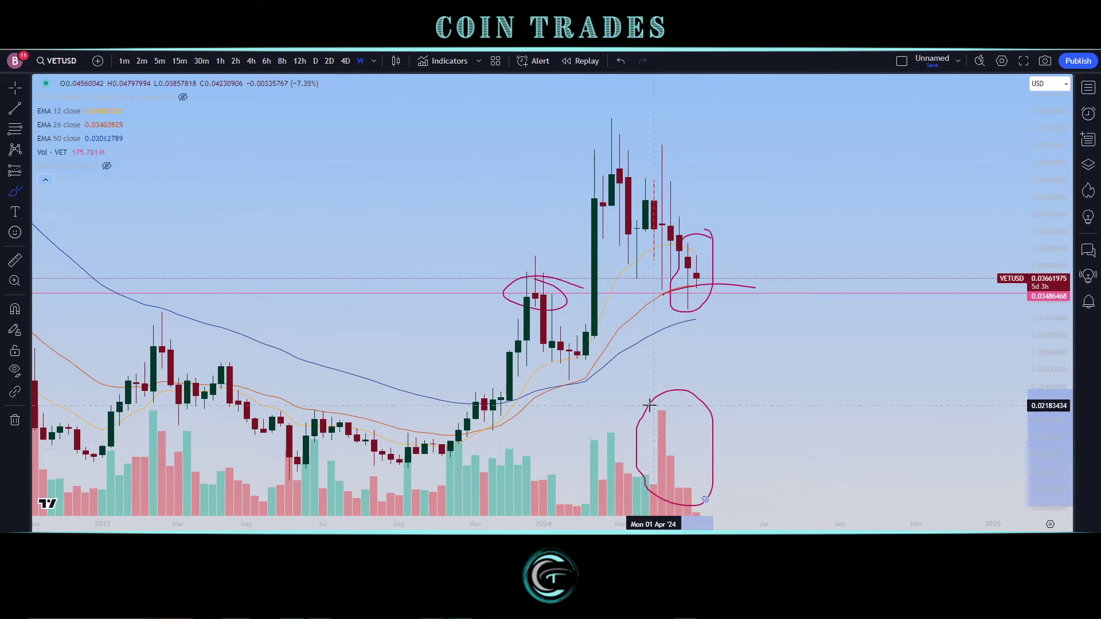
left_click_drag(649, 405, 679, 491)
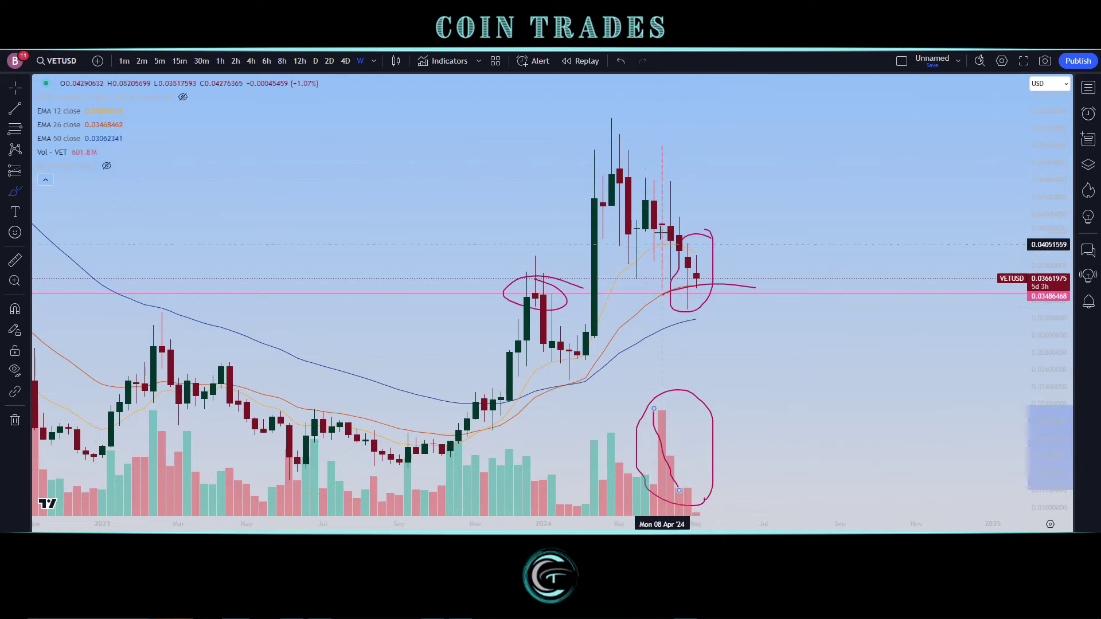
left_click_drag(647, 200, 701, 278)
key("ctrl+z")
key("ctrl+z")
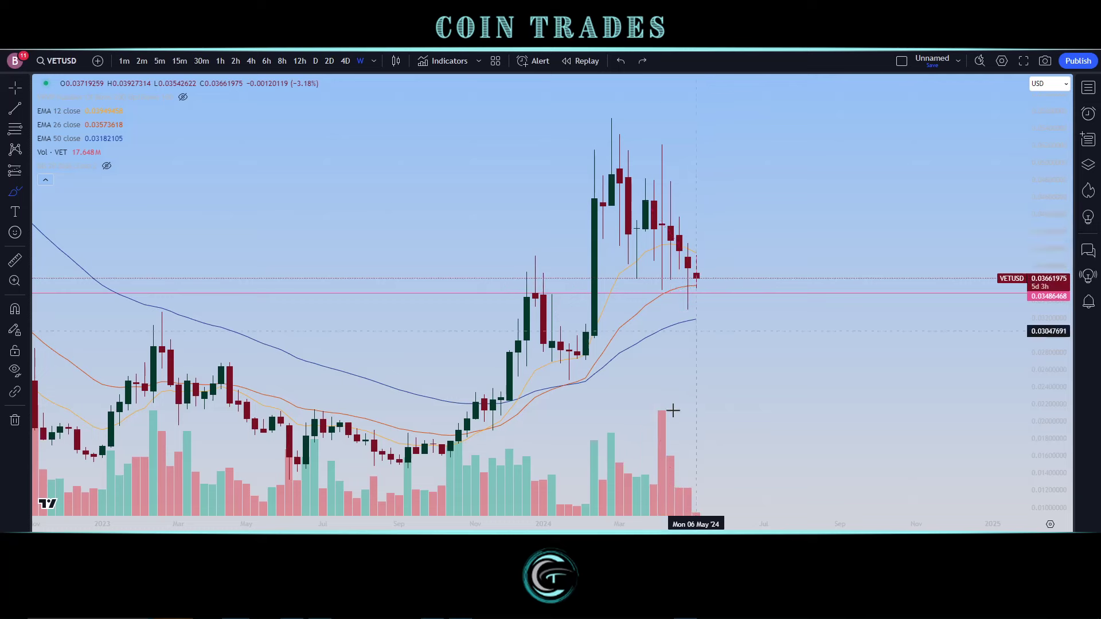
- Sketch an upward curve, a diagonal to the last candle and an arc near March highs
left_click_drag(645, 300, 746, 279)
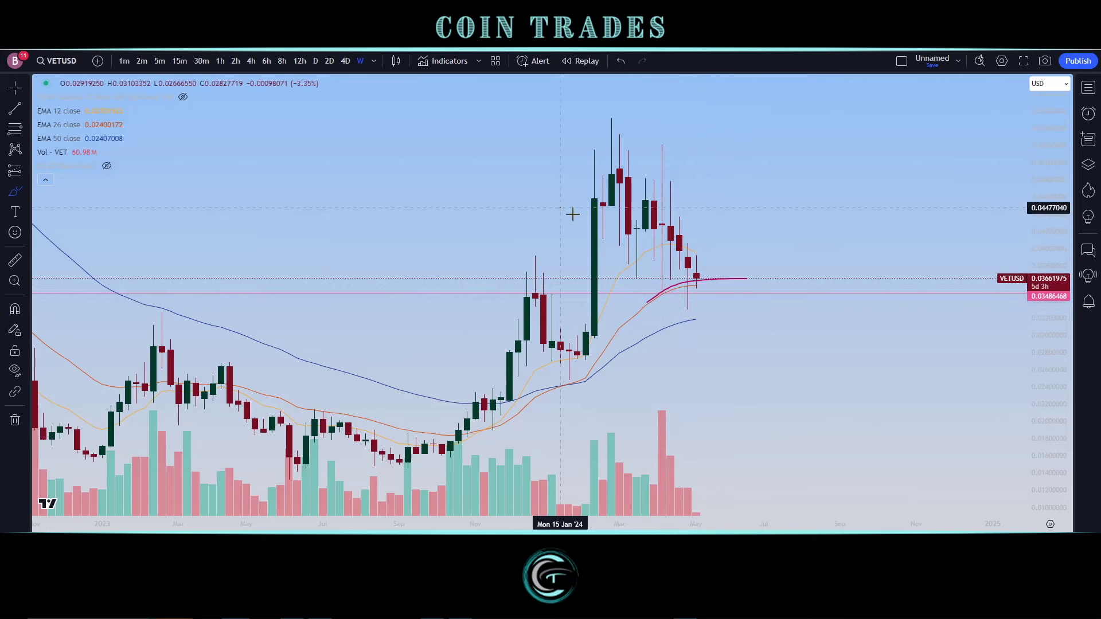
left_click_drag(563, 210, 696, 279)
left_click_drag(620, 140, 719, 288)
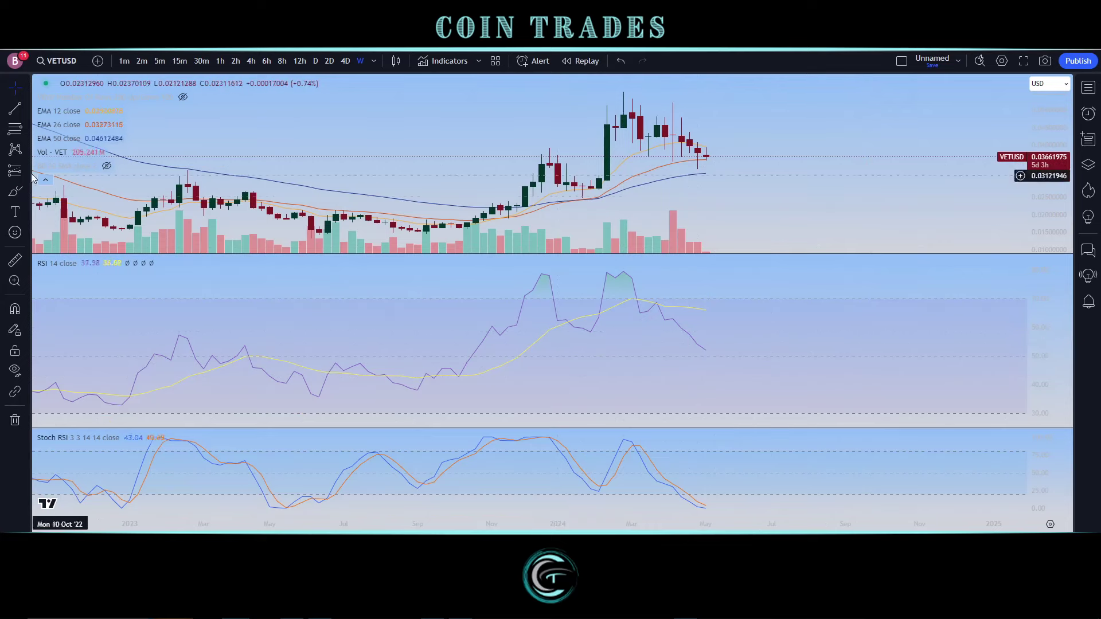
- Brush-circle the May–Jun '23 and late-April '24 lows in price, RSI and Stoch RSI, adding upturn lines
left_click(15, 191)
scroll(641, 505, "down", 2)
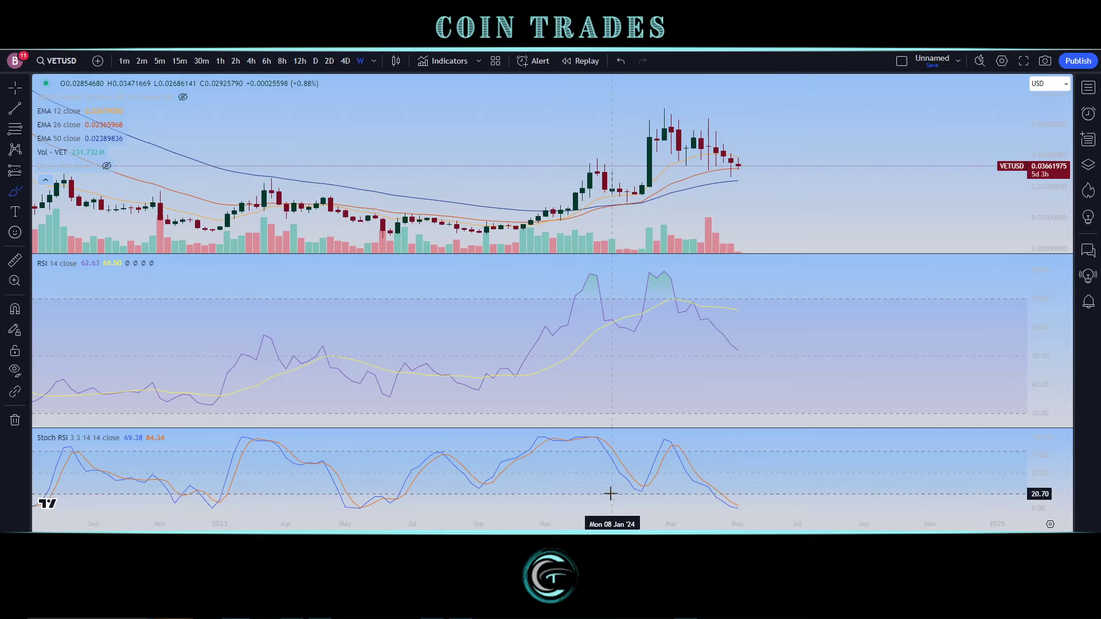
mouse_move(776, 502)
left_mouse_down()
mouse_move(766, 516)
mouse_move(754, 490)
left_mouse_up()
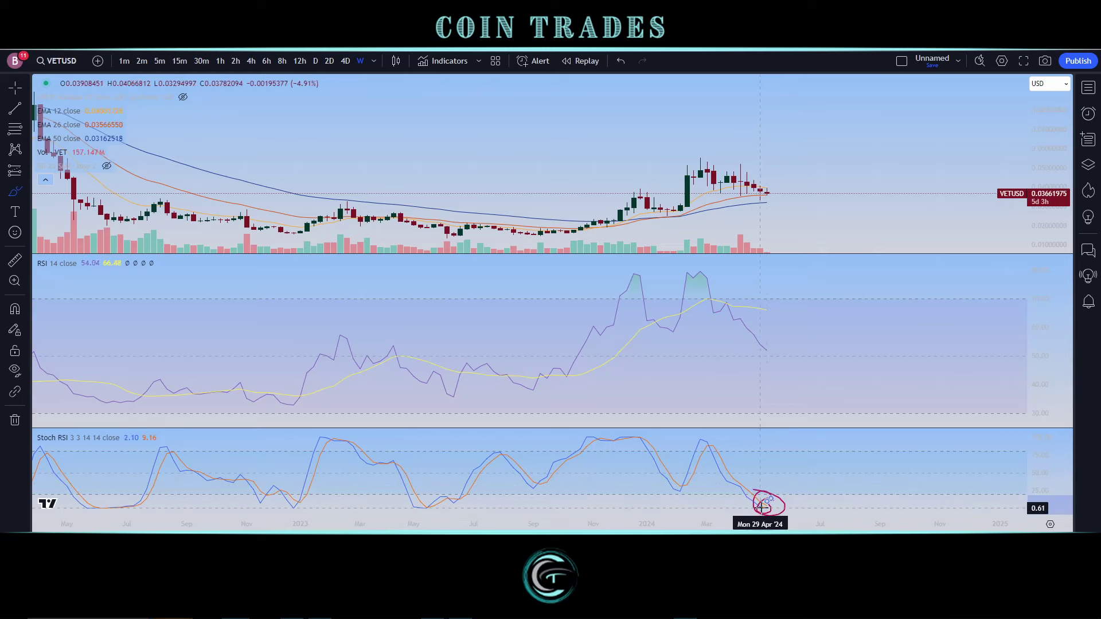
left_click_drag(769, 503, 800, 474)
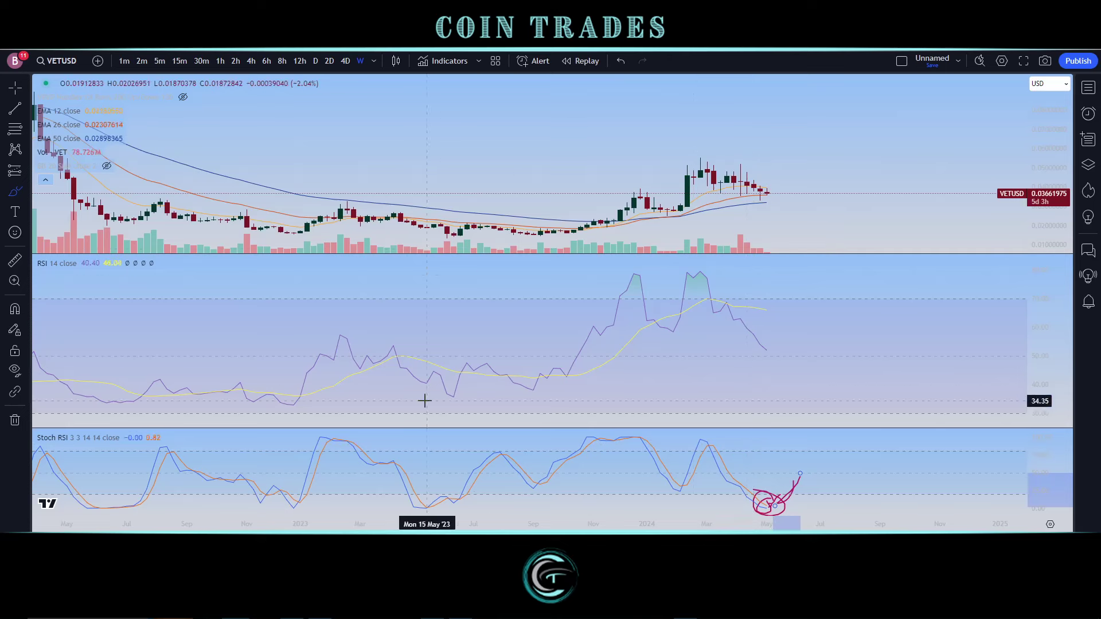
mouse_move(434, 488)
left_mouse_down()
mouse_move(410, 501)
mouse_move(430, 484)
mouse_move(463, 509)
left_mouse_up()
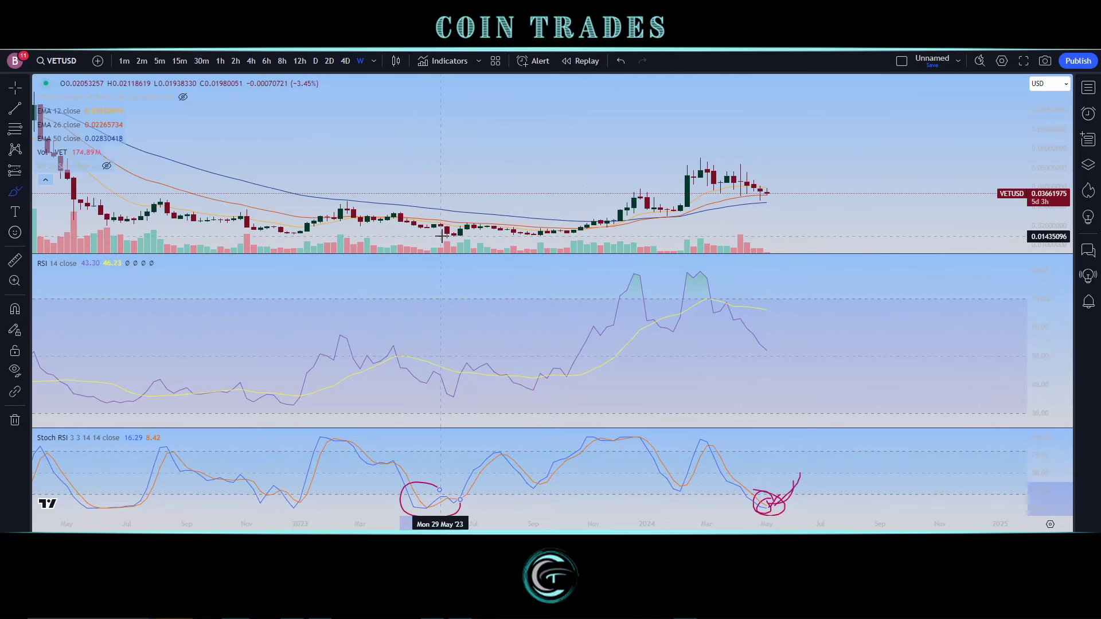
mouse_move(436, 221)
left_mouse_down()
mouse_move(457, 241)
mouse_move(432, 229)
mouse_move(464, 220)
left_mouse_up()
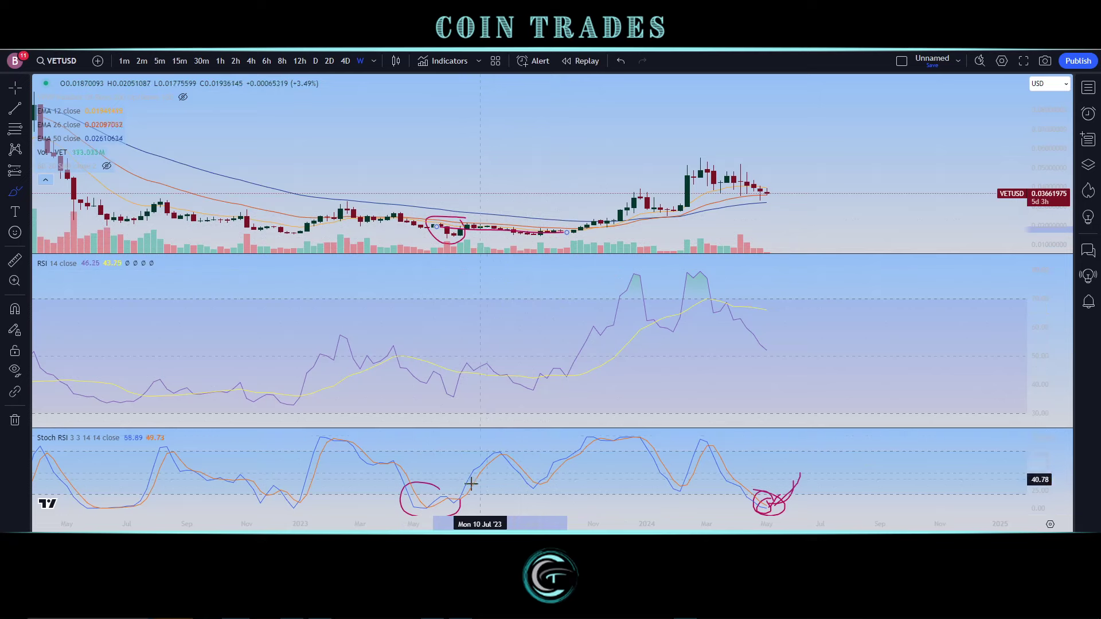
left_click_drag(437, 496, 599, 443)
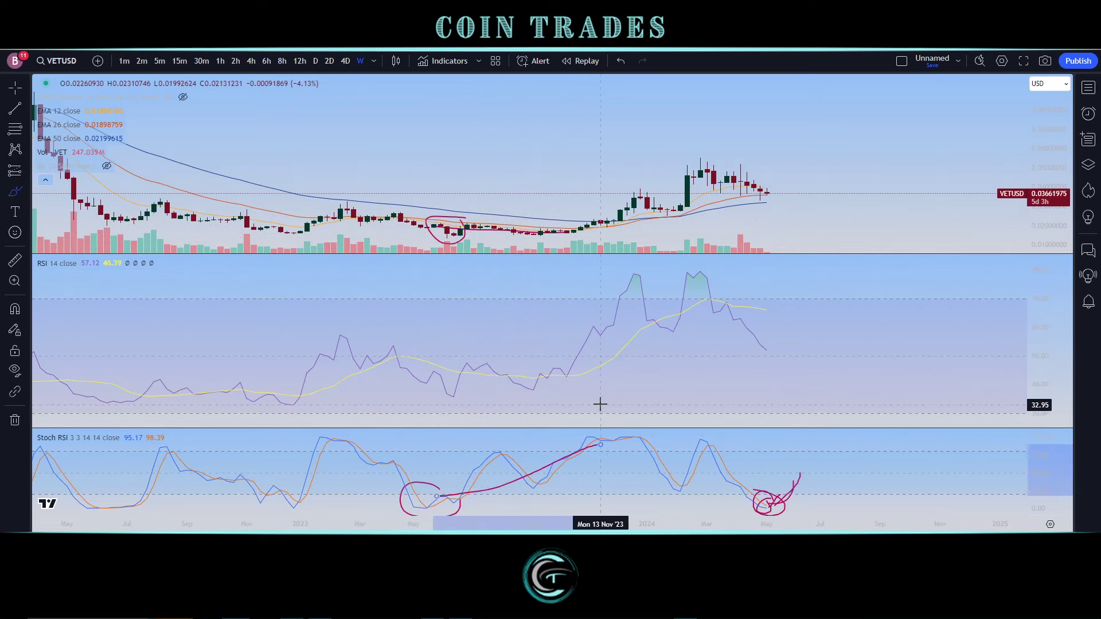
mouse_move(454, 389)
left_mouse_down()
mouse_move(433, 400)
mouse_move(459, 381)
mouse_move(441, 386)
left_mouse_up()
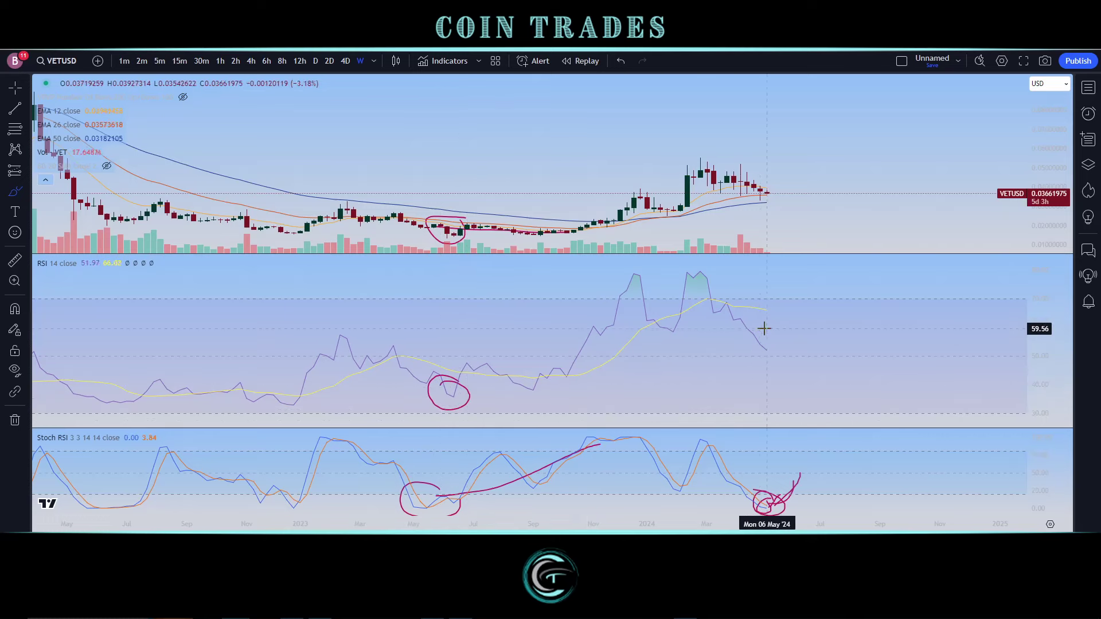
left_click_drag(765, 328, 768, 340)
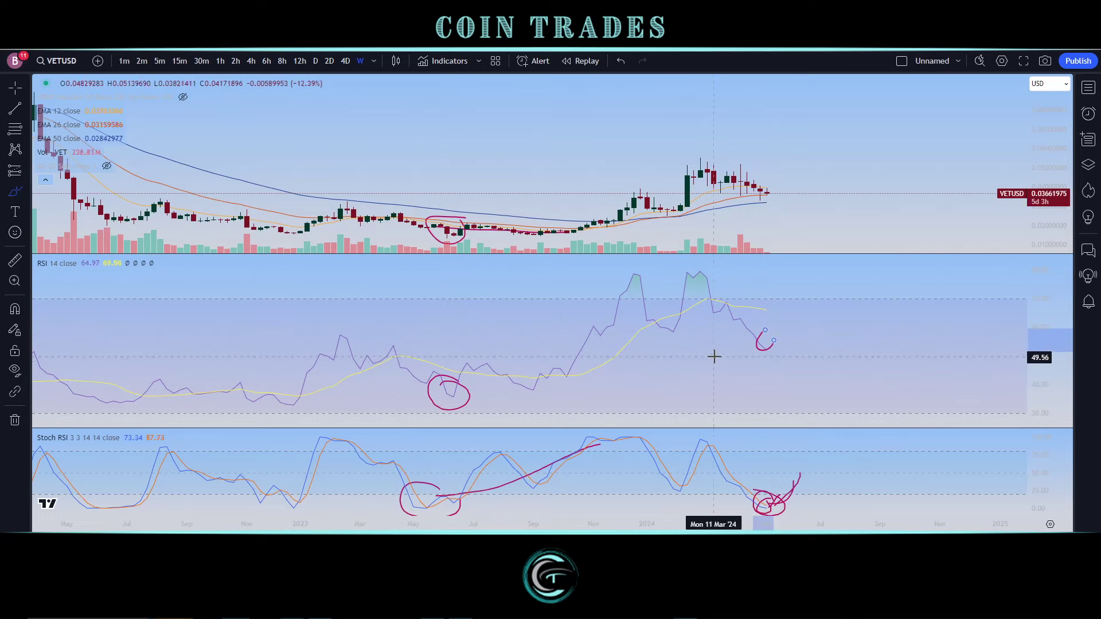
- Remove all 11 drawings, then sketch an RSI curve and candle circle and undo them
left_click(31, 419)
left_click(33, 422)
left_click_drag(769, 353, 820, 278)
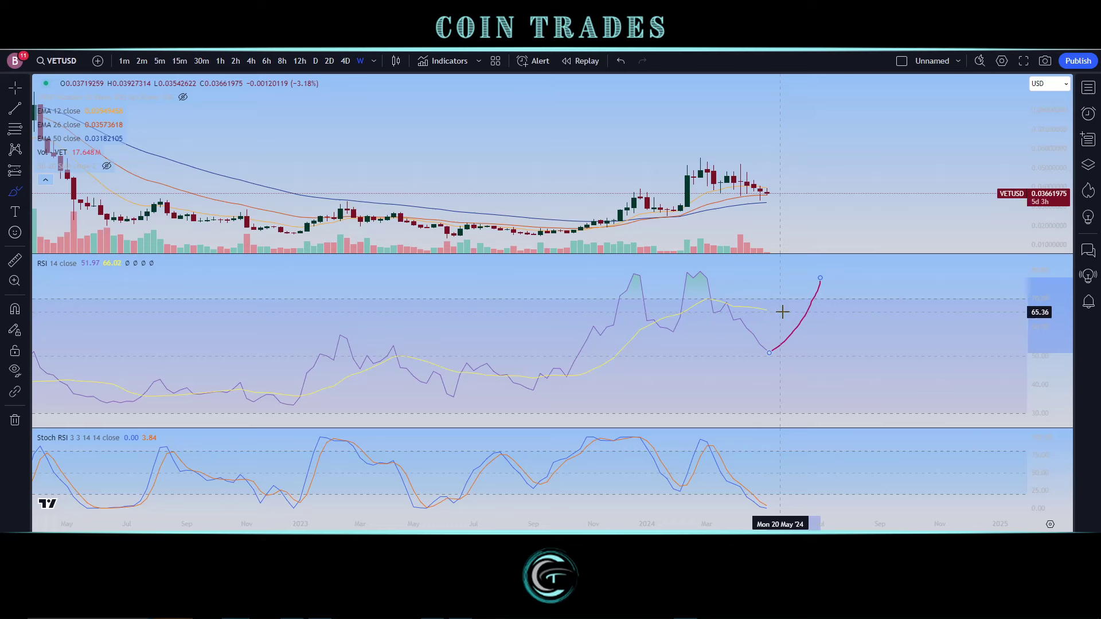
mouse_move(777, 179)
left_mouse_down()
mouse_move(746, 192)
mouse_move(771, 202)
mouse_move(766, 179)
left_mouse_up()
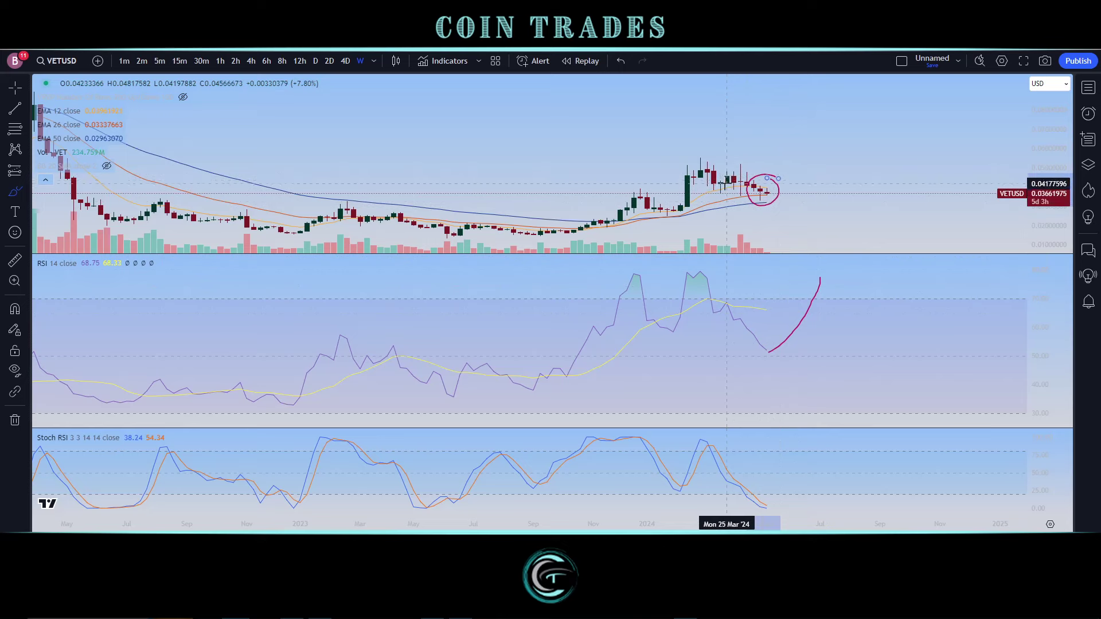
left_click(763, 347)
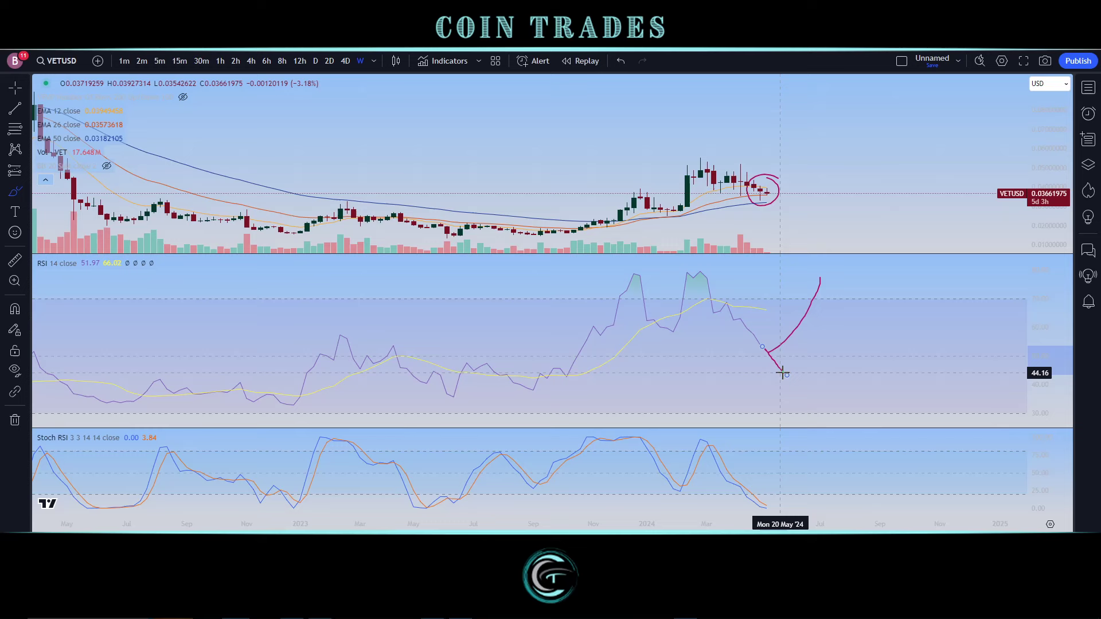
key("ctrl+z")
key("ctrl+z")
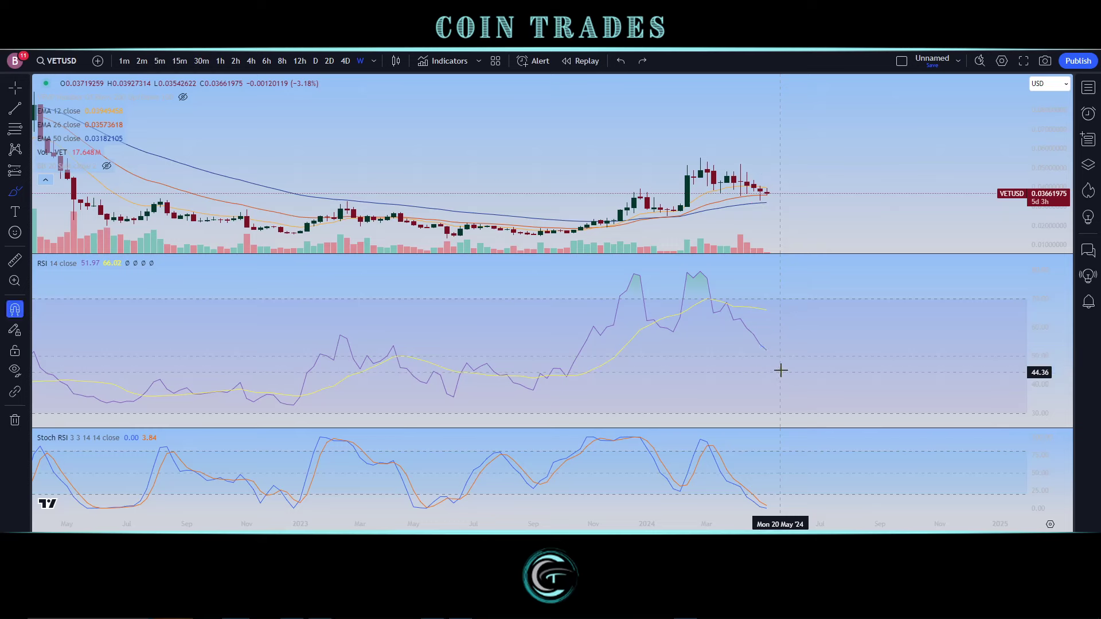
- Trace the RSI upturn, falling RSI and Stoch RSI lows freehand, undoing each stroke
left_click_drag(767, 348, 781, 313)
key("ctrl+z")
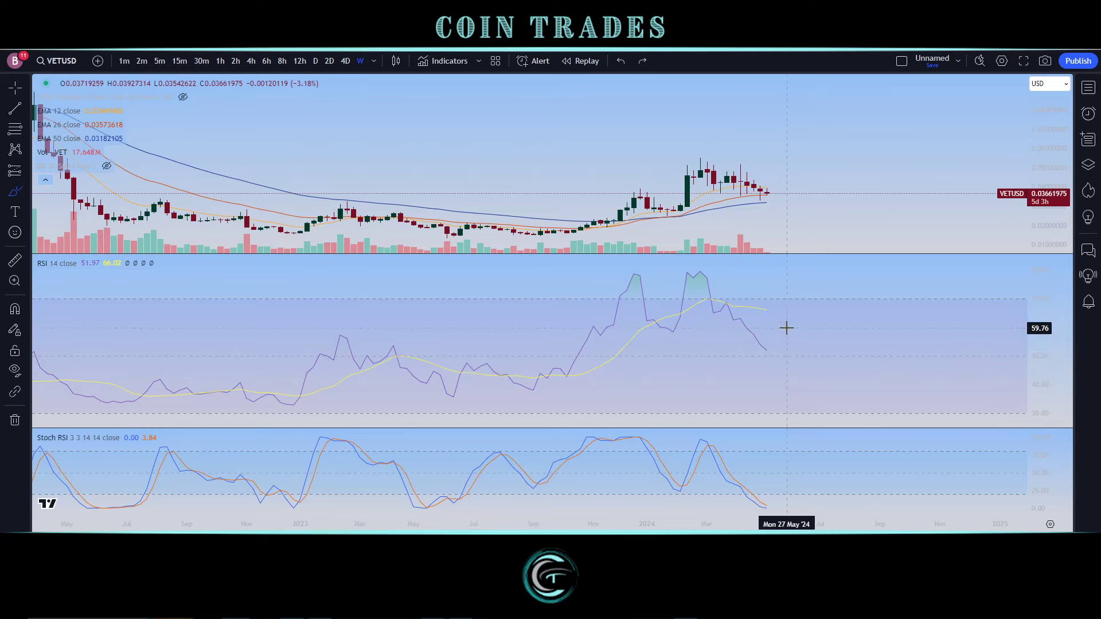
left_click_drag(765, 348, 782, 320)
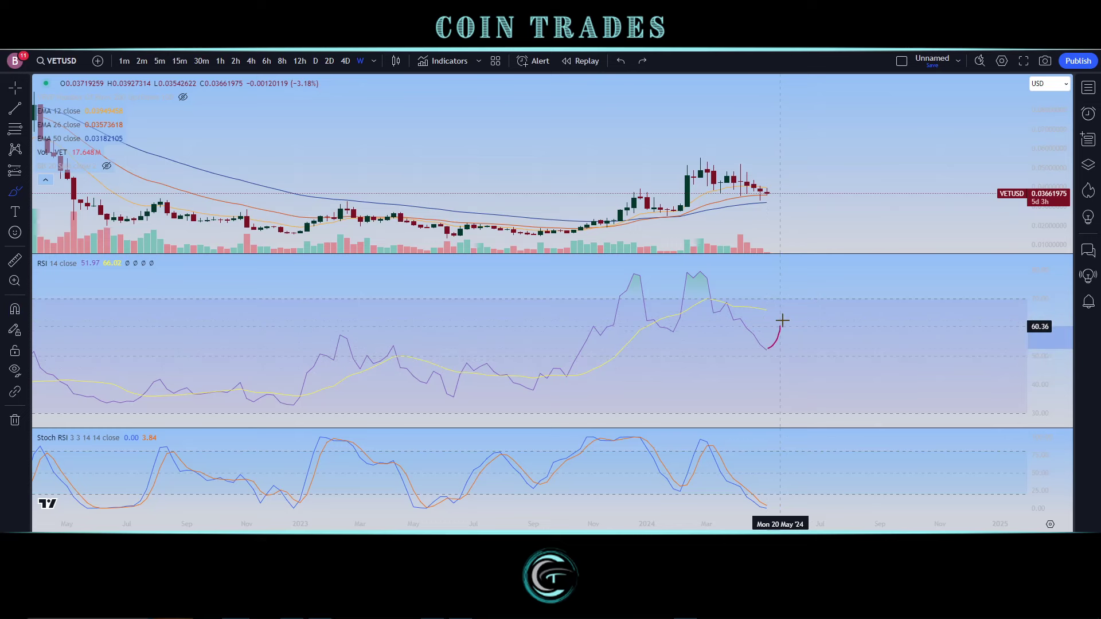
key("ctrl+z")
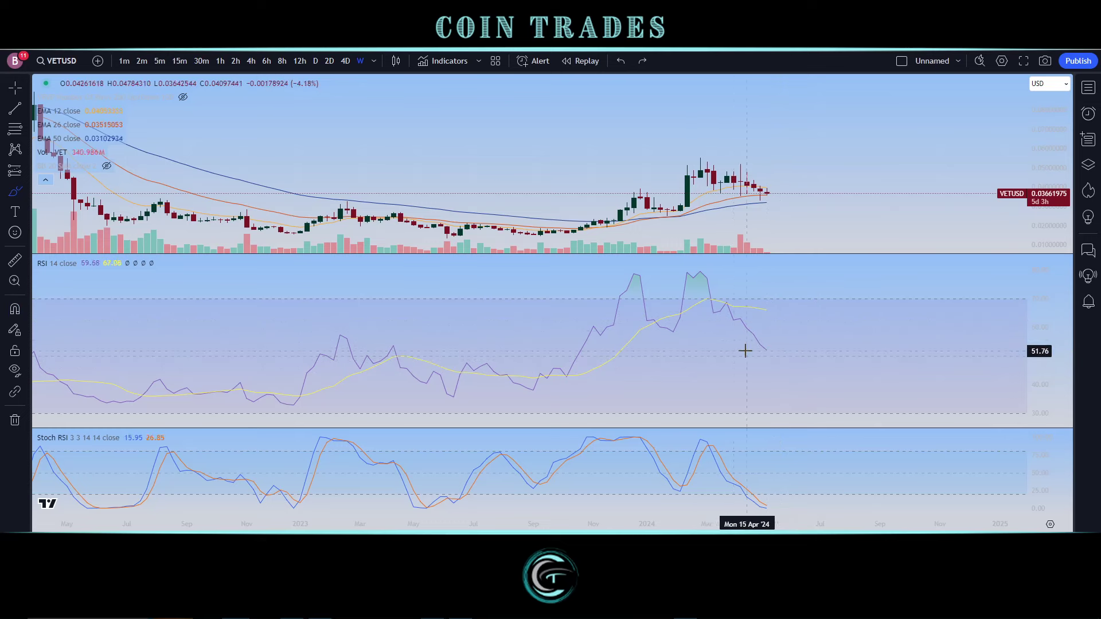
left_click_drag(732, 313, 770, 355)
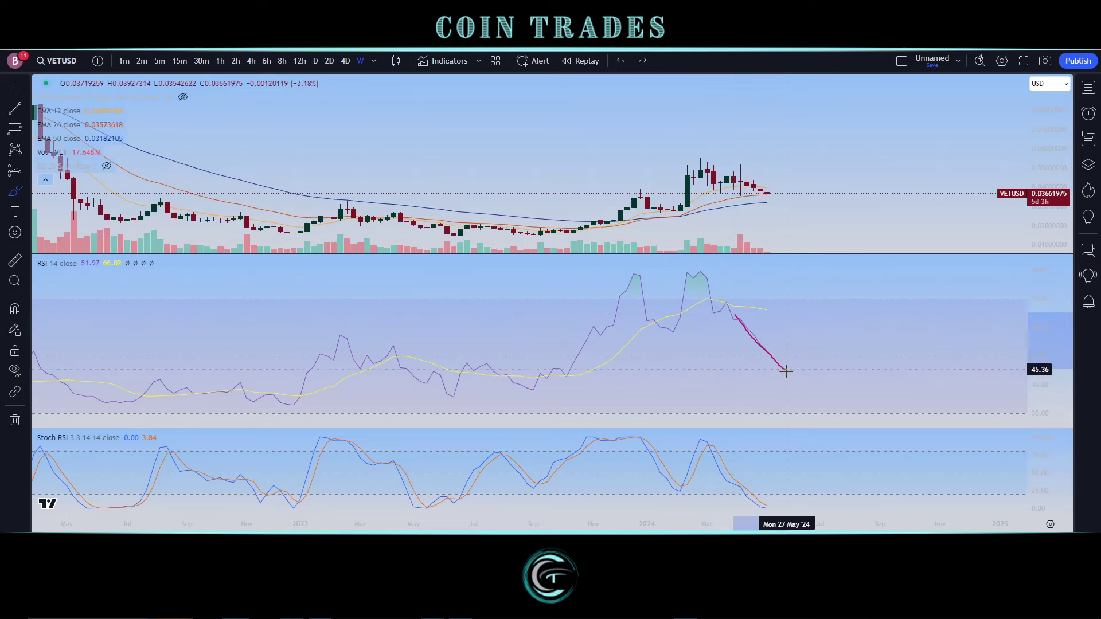
left_click_drag(746, 483, 778, 490)
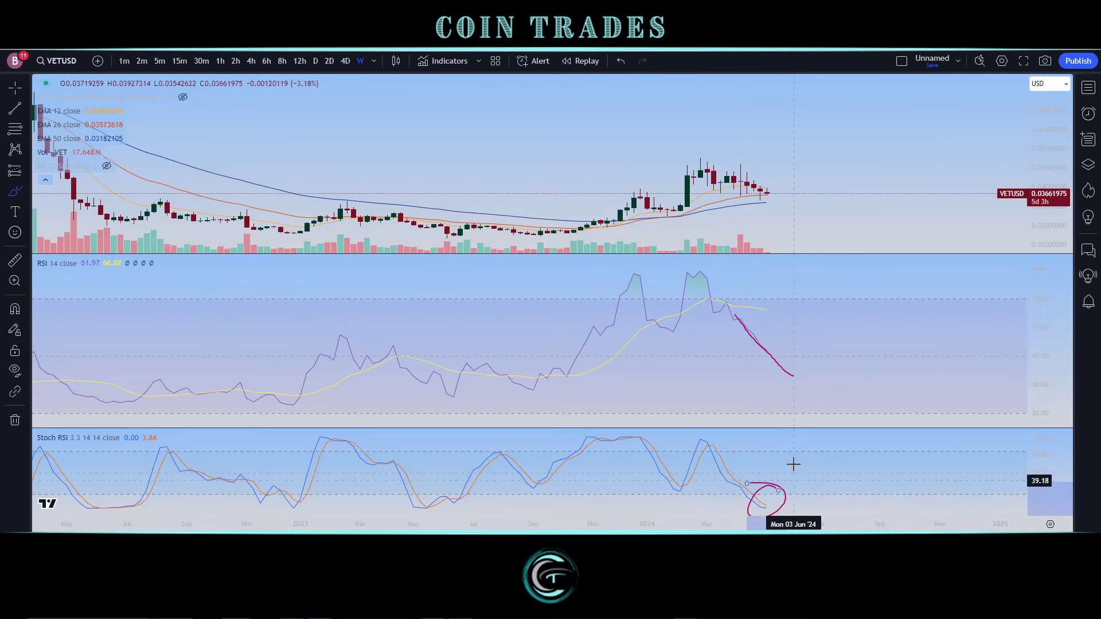
key("ctrl+z")
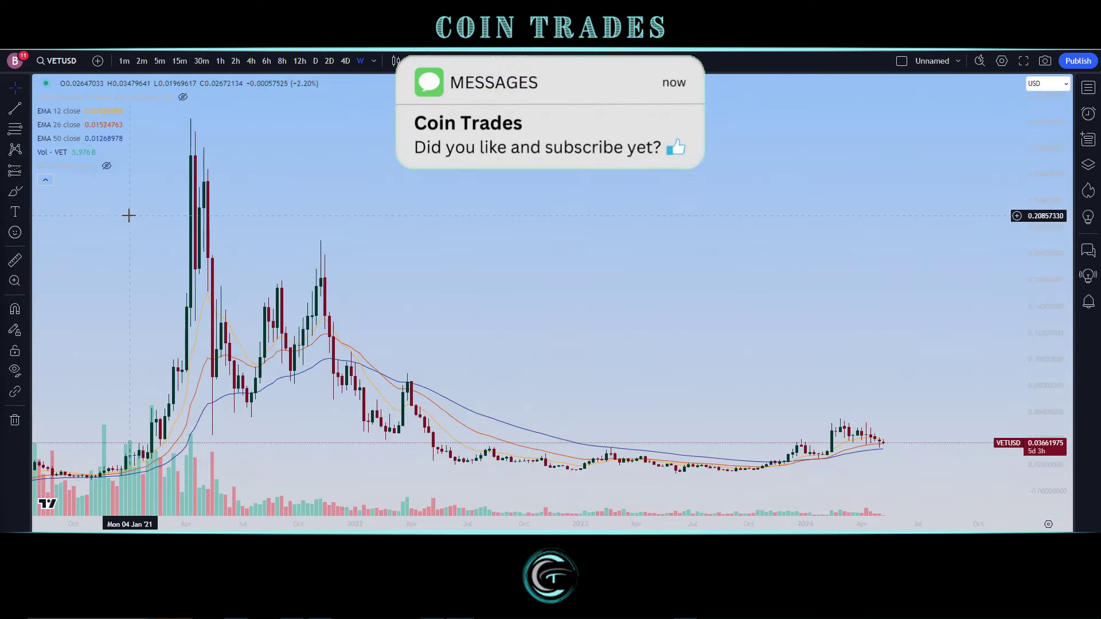
- Brush-trace the decline from the 2021 peak and loop the 2024 candles, then remove all drawings
left_click(17, 197)
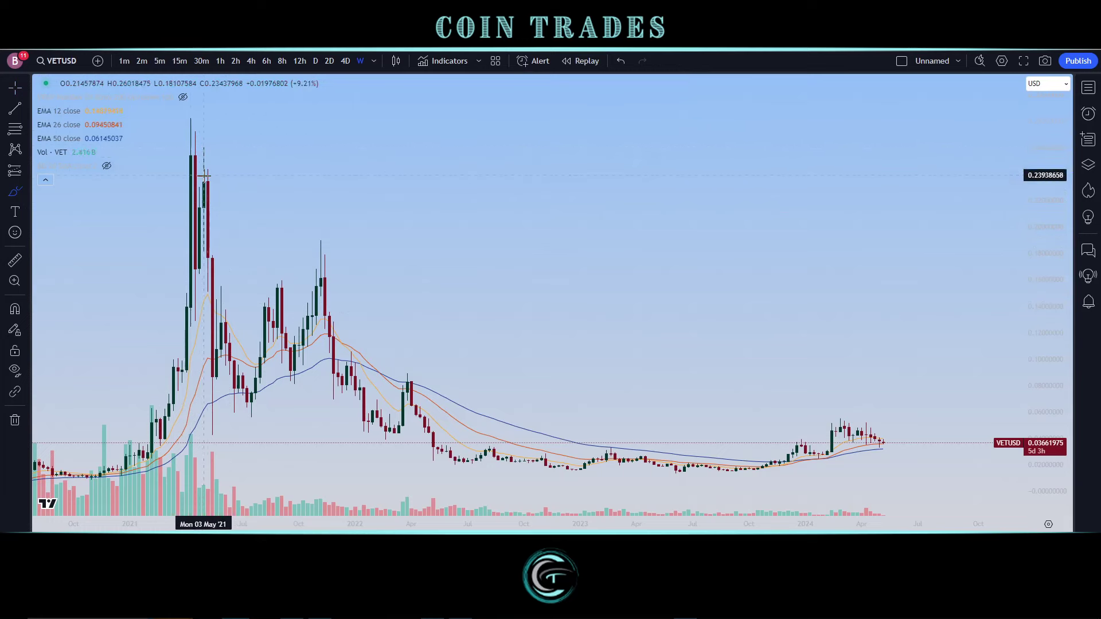
mouse_move(200, 132)
left_mouse_down()
mouse_move(344, 338)
mouse_move(484, 424)
mouse_move(747, 450)
mouse_move(775, 434)
mouse_move(737, 439)
left_mouse_up()
mouse_move(910, 432)
left_mouse_down()
mouse_move(860, 476)
mouse_move(906, 432)
left_mouse_up()
mouse_move(824, 421)
left_mouse_down()
mouse_move(912, 445)
mouse_move(820, 413)
mouse_move(908, 447)
mouse_move(881, 408)
left_mouse_up()
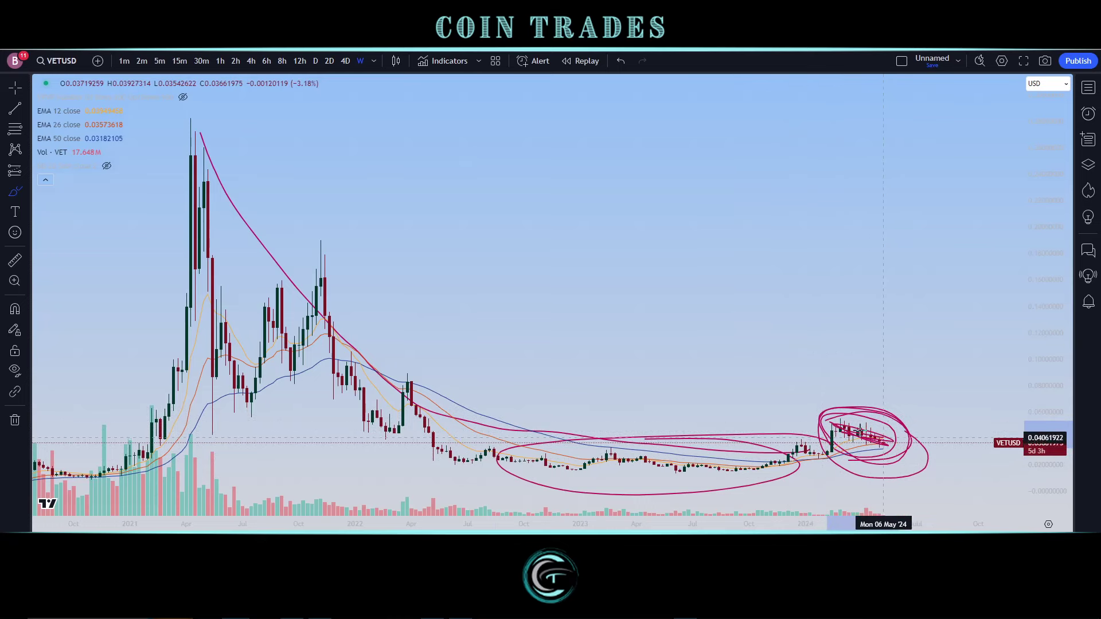
left_click(25, 418)
left_click(34, 417)
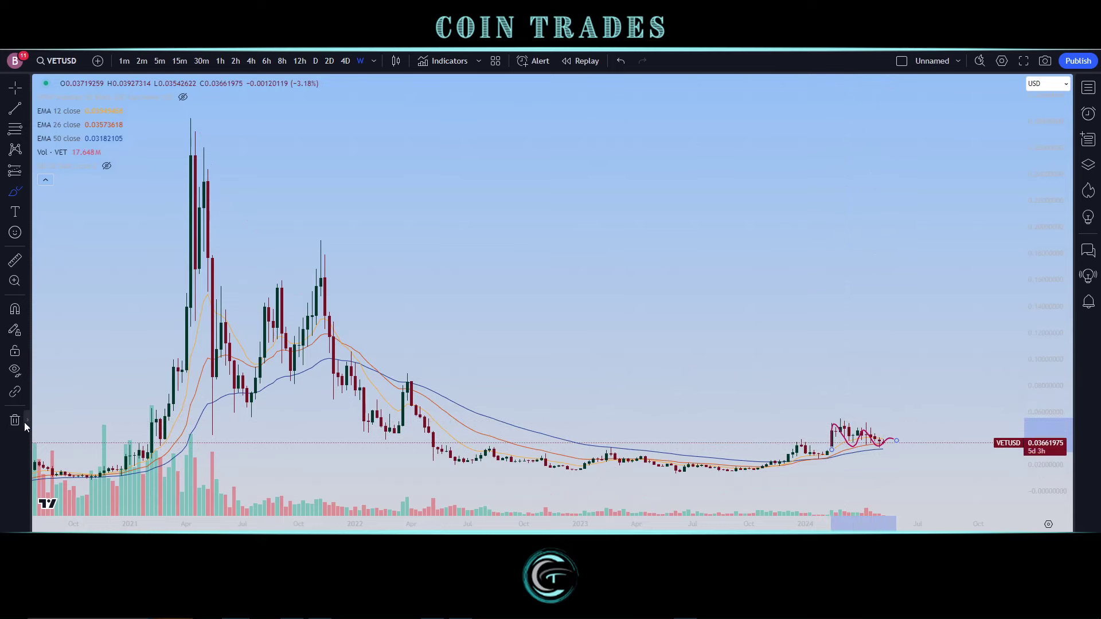
- Remove the stray stroke near the 2024 candles and loop around the last candles
left_click(26, 420)
left_click(39, 423)
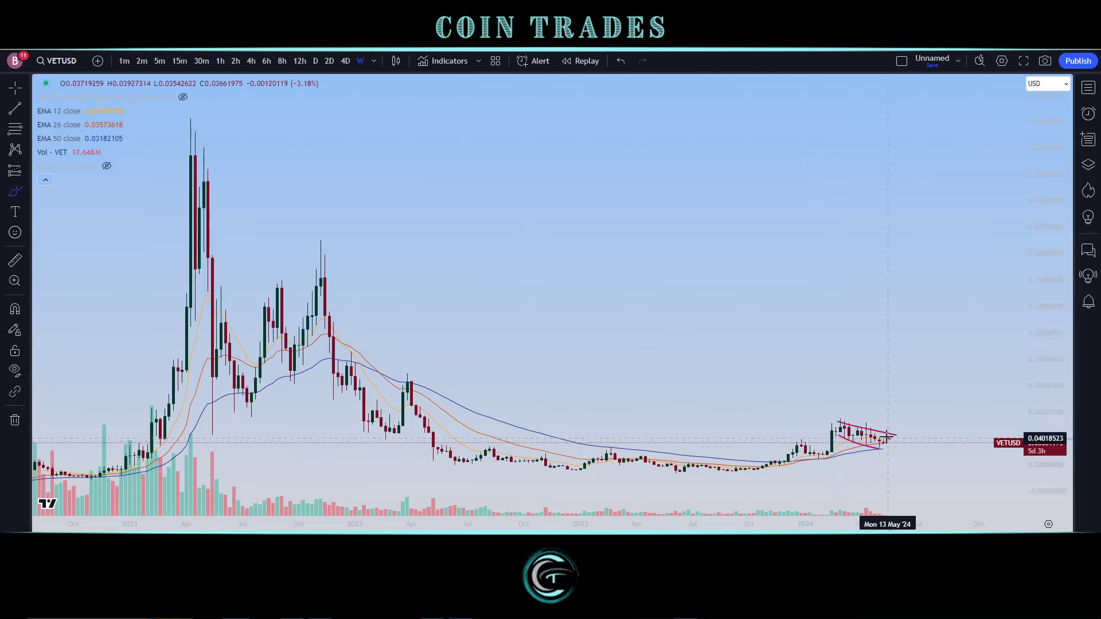
left_click_drag(887, 450, 886, 440)
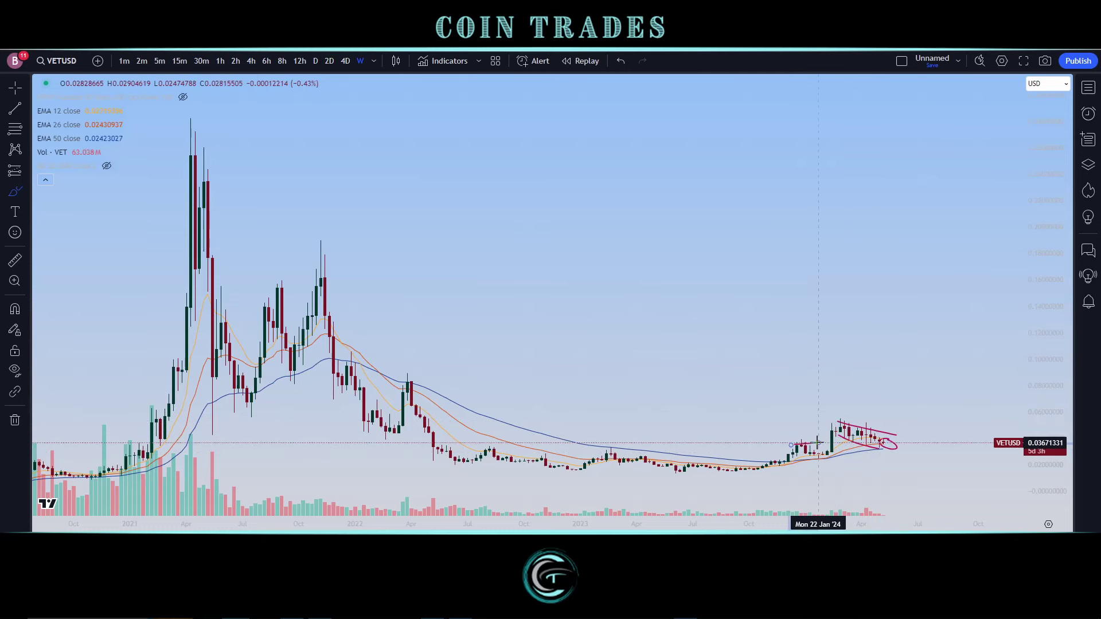
left_click(818, 442)
- Clear the wedge drawings, loop the recent candles, then remove the ellipse and upward arrow
left_click(23, 420)
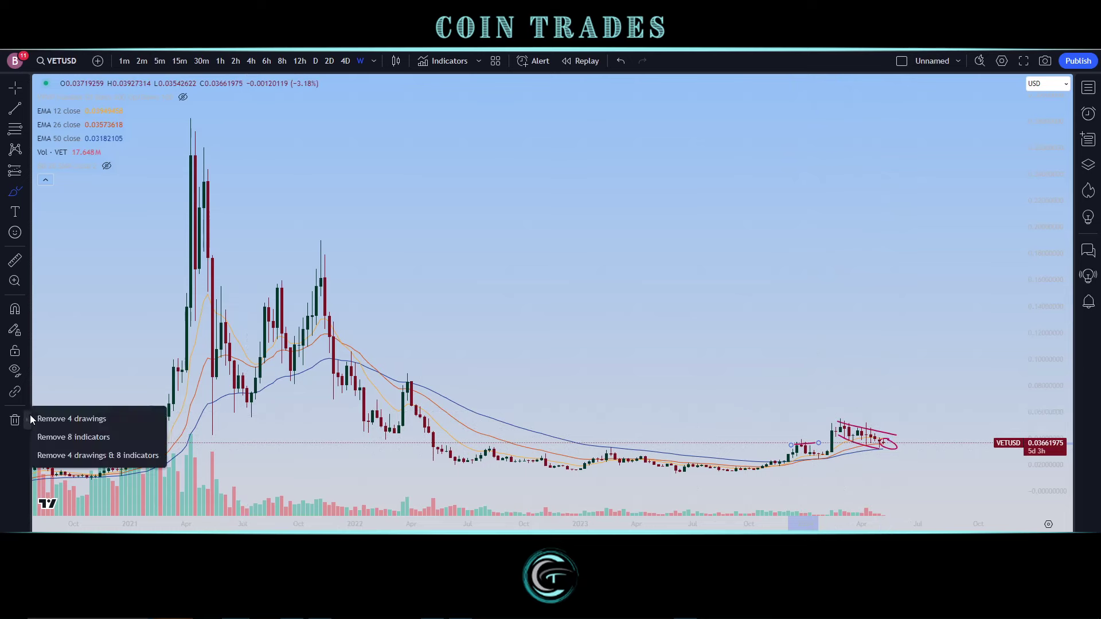
left_click(63, 419)
mouse_move(864, 411)
left_mouse_down()
mouse_move(896, 418)
mouse_move(922, 354)
left_mouse_up()
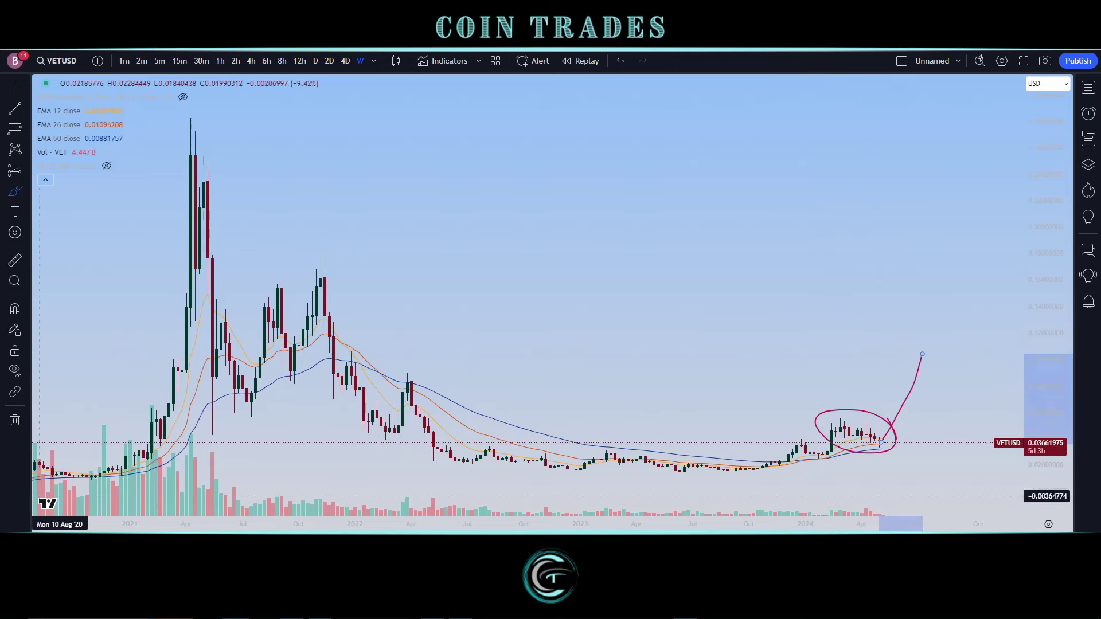
left_click(25, 425)
left_click(74, 419)
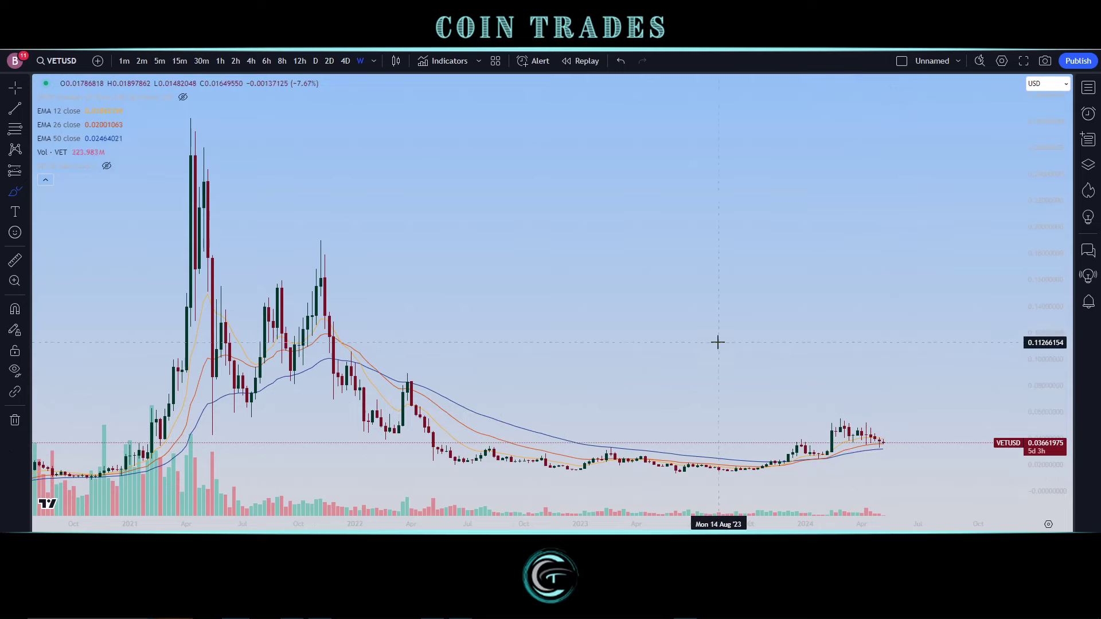
- Change the VETUSD interval to 2W (two-week candles) and pick the brush
type("2w")
key("Return")
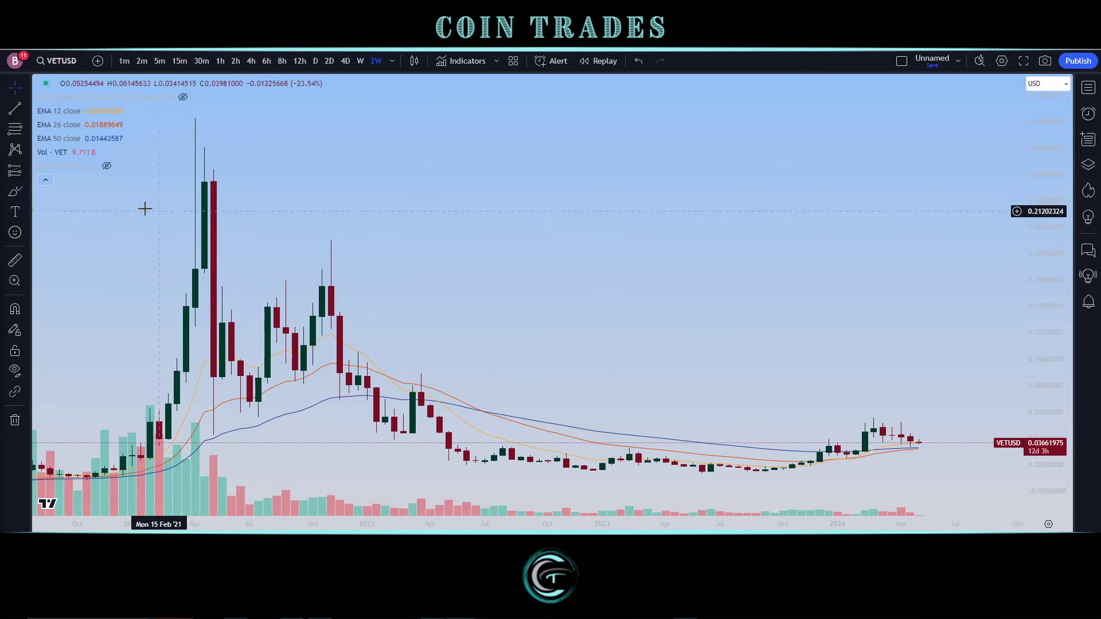
left_click(16, 192)
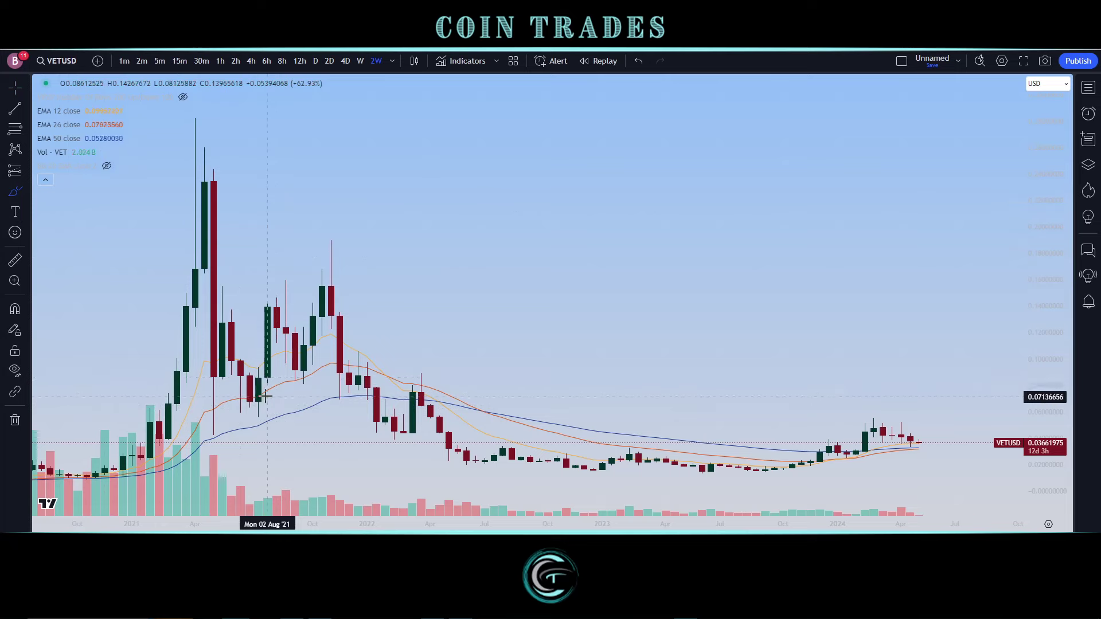
- Mark the Mar–Oct '21 candles and April '21 spike, then delete those three drawings
mouse_move(267, 391)
left_mouse_down()
mouse_move(168, 413)
mouse_move(259, 401)
left_mouse_up()
mouse_move(348, 366)
left_mouse_down()
mouse_move(341, 401)
mouse_move(357, 373)
left_mouse_up()
left_click_drag(204, 154, 204, 408)
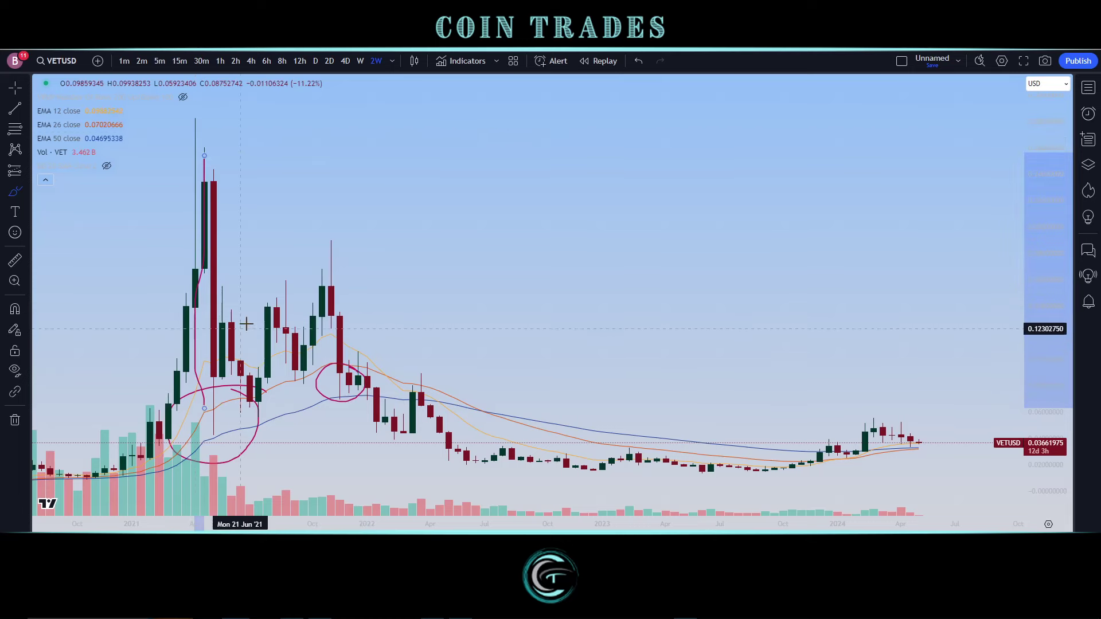
left_click(27, 420)
left_click(43, 424)
- Circle the Mar '22, Nov '22 and Jan–Feb '23 candles in red
scroll(600, 388, "up", 5)
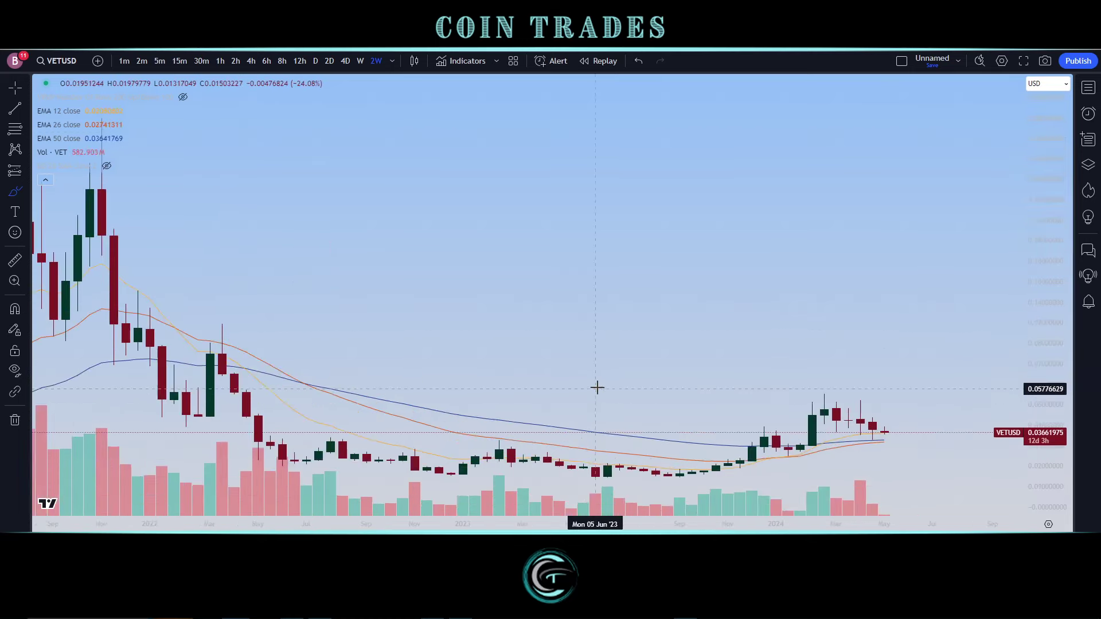
left_click_drag(231, 336, 186, 336)
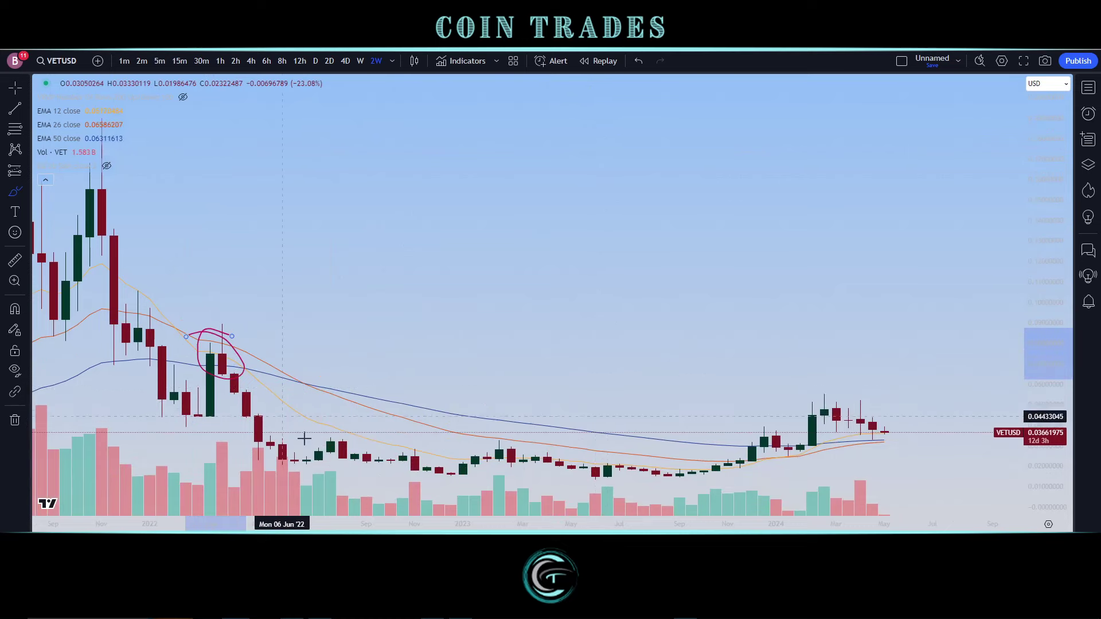
left_click_drag(434, 439, 448, 459)
mouse_move(505, 432)
left_mouse_down()
mouse_move(493, 463)
mouse_move(542, 442)
mouse_move(656, 477)
mouse_move(693, 475)
mouse_move(763, 460)
mouse_move(742, 462)
mouse_move(761, 430)
mouse_move(788, 453)
left_mouse_up()
scroll(780, 450, "up", 5)
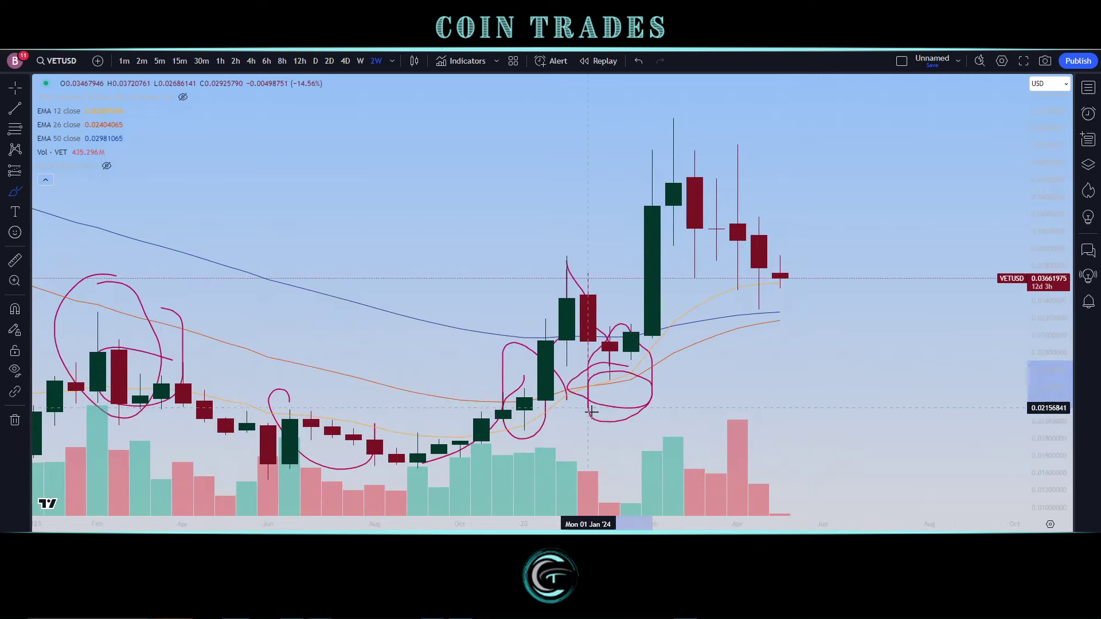
- Brush a rising stroke toward the Jan '24 candles and a loop round the latest candles, then remove them
left_click(568, 371)
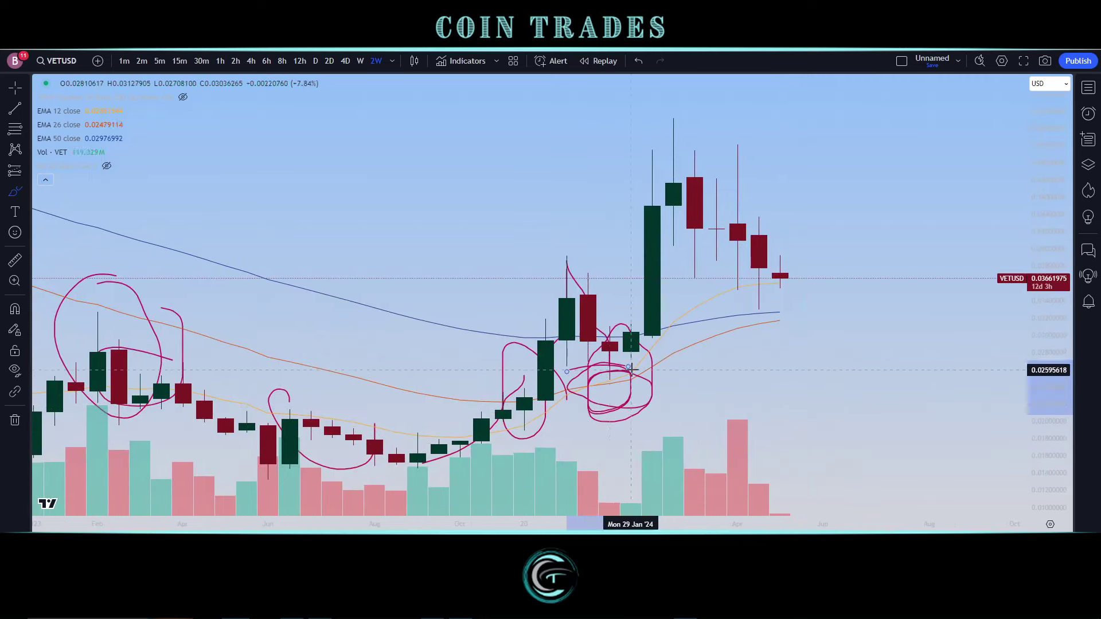
mouse_move(588, 372)
left_mouse_down()
mouse_move(635, 258)
mouse_move(630, 188)
left_mouse_up()
mouse_move(631, 127)
left_mouse_down()
mouse_move(768, 263)
mouse_move(794, 307)
mouse_move(750, 327)
mouse_move(820, 245)
left_mouse_up()
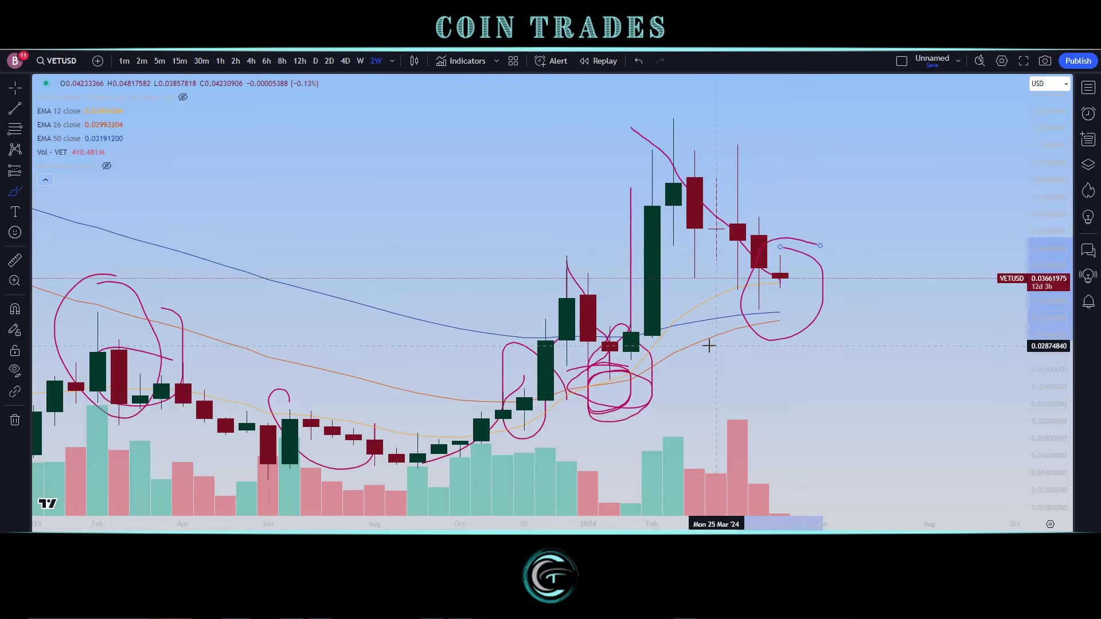
left_click(15, 420)
left_click(68, 421)
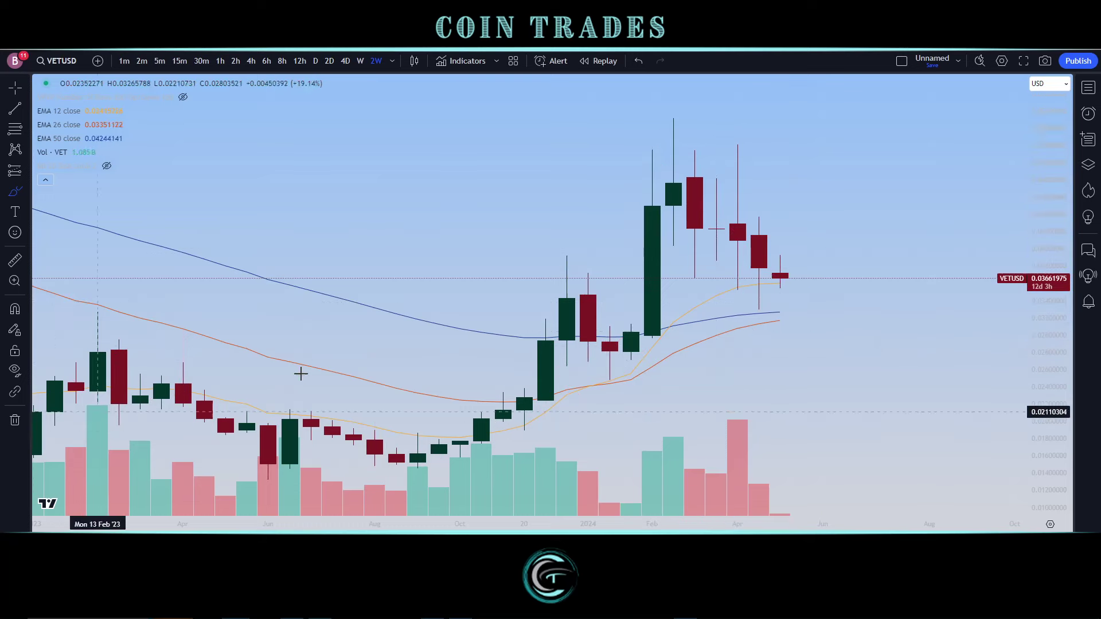
- Sketch a projected path past the last candle, then remove it
mouse_move(759, 326)
left_mouse_down()
mouse_move(820, 303)
mouse_move(773, 313)
mouse_move(908, 309)
left_mouse_up()
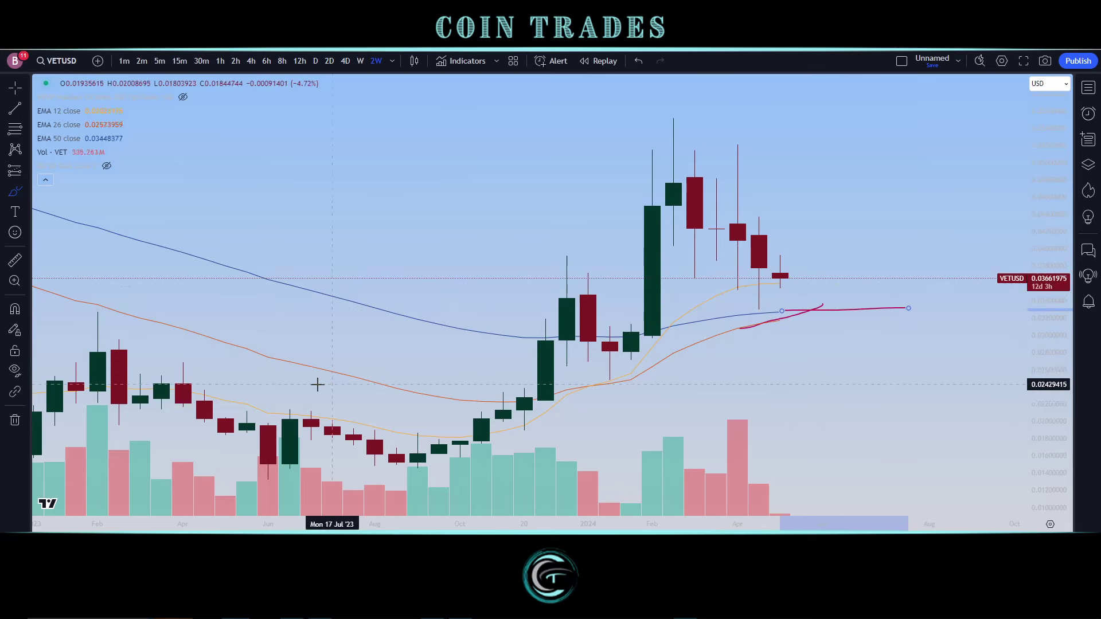
left_click(15, 419)
left_click(68, 421)
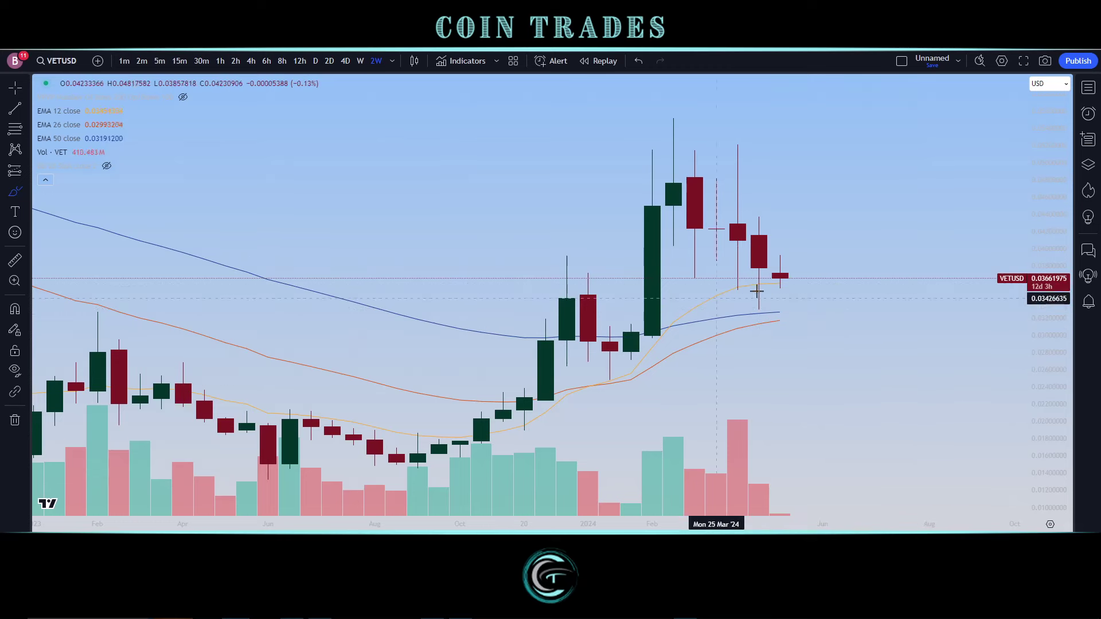
- Circle the latest candles and trace the rally to the top candle, then remove those four drawings
mouse_move(765, 269)
left_mouse_down()
mouse_move(823, 320)
mouse_move(822, 295)
left_mouse_up()
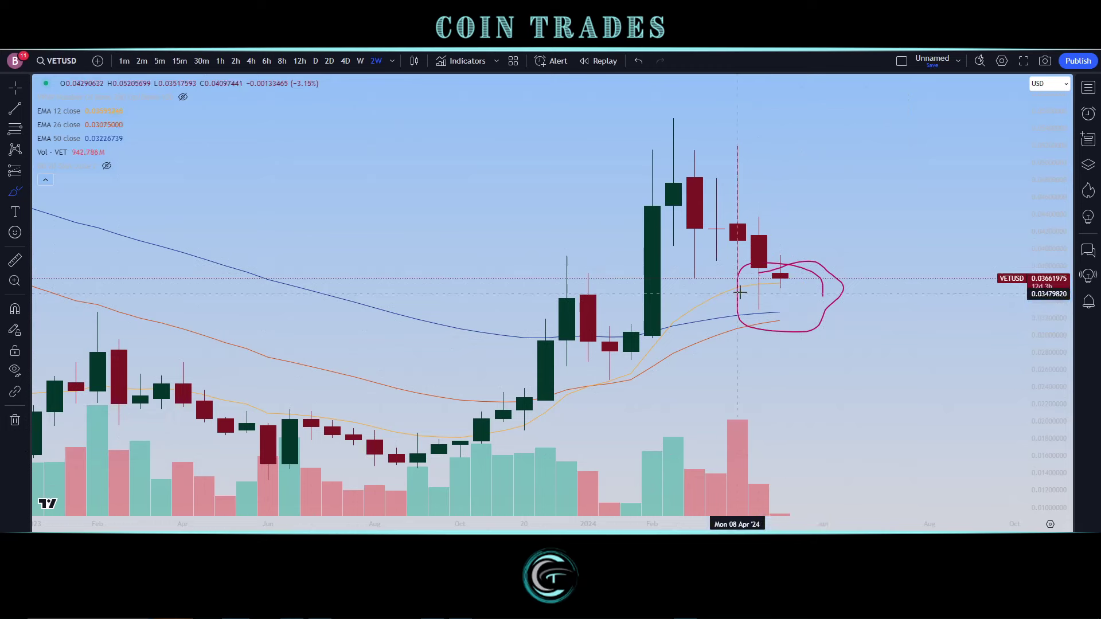
left_click_drag(739, 293, 823, 281)
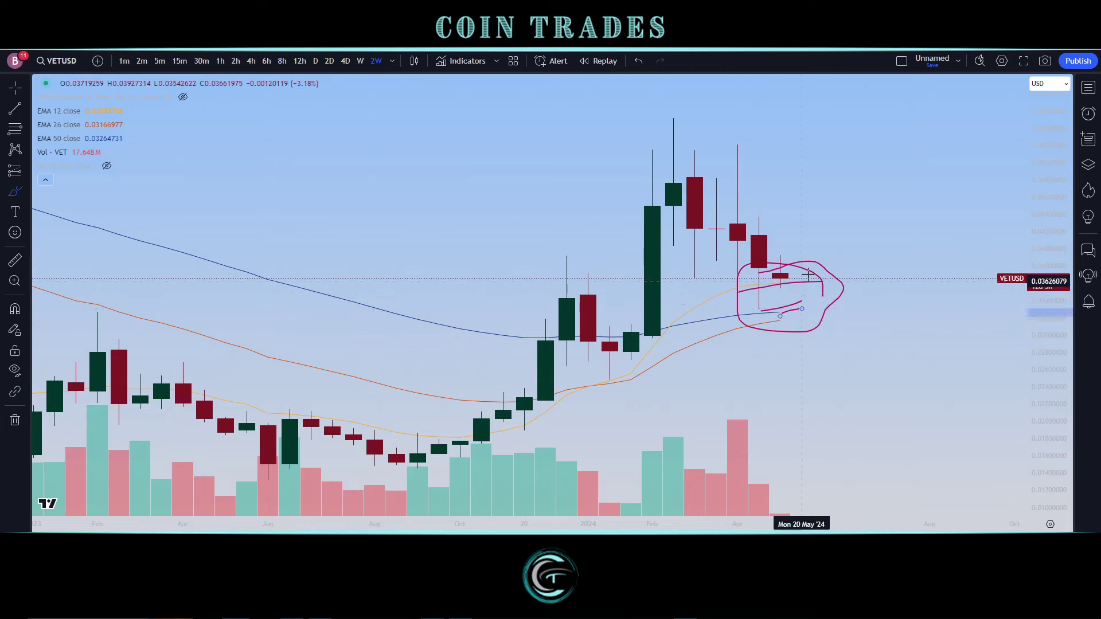
mouse_move(778, 258)
left_mouse_down()
mouse_move(754, 265)
mouse_move(720, 314)
mouse_move(780, 297)
left_mouse_up()
mouse_move(592, 372)
left_mouse_down()
mouse_move(693, 211)
mouse_move(801, 325)
left_mouse_up()
left_click(15, 420)
left_click(69, 418)
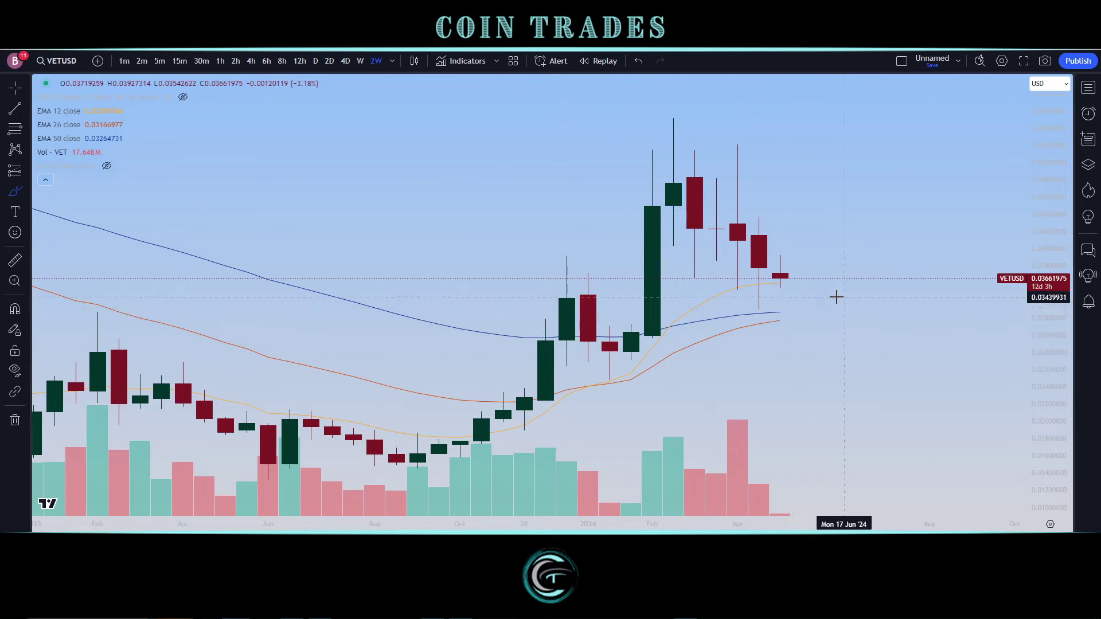
- Circle the Dec/Jan candles and draw three horizontal levels, then remove all five drawings and zoom out
mouse_move(609, 289)
left_mouse_down()
mouse_move(560, 270)
mouse_move(626, 305)
mouse_move(596, 272)
mouse_move(545, 297)
mouse_move(630, 296)
left_mouse_up()
left_click_drag(718, 283, 843, 289)
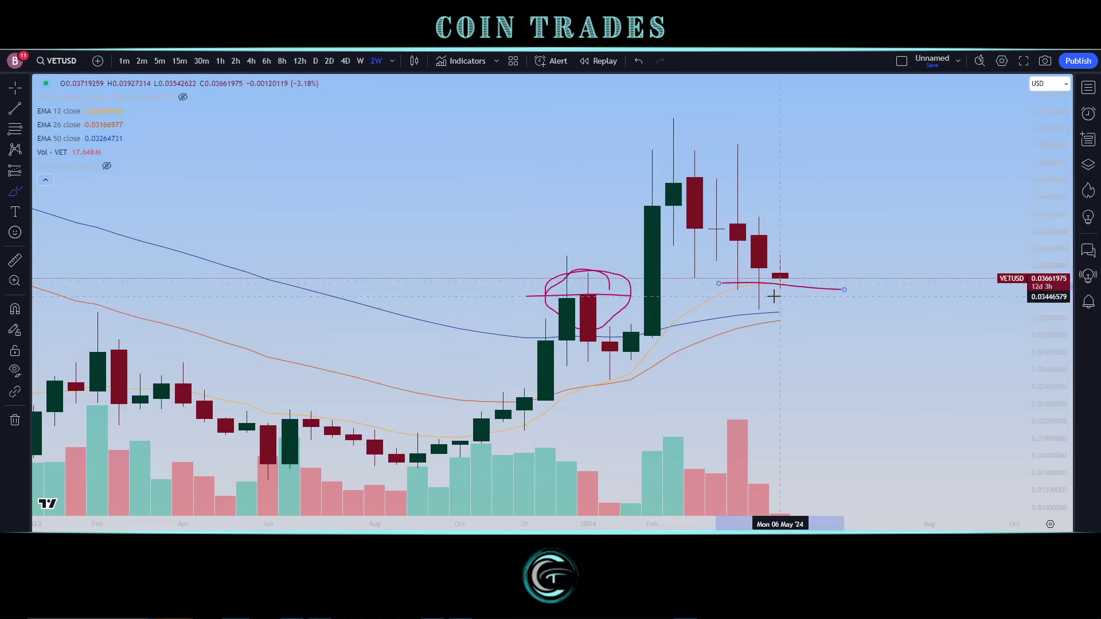
left_click_drag(761, 284, 802, 281)
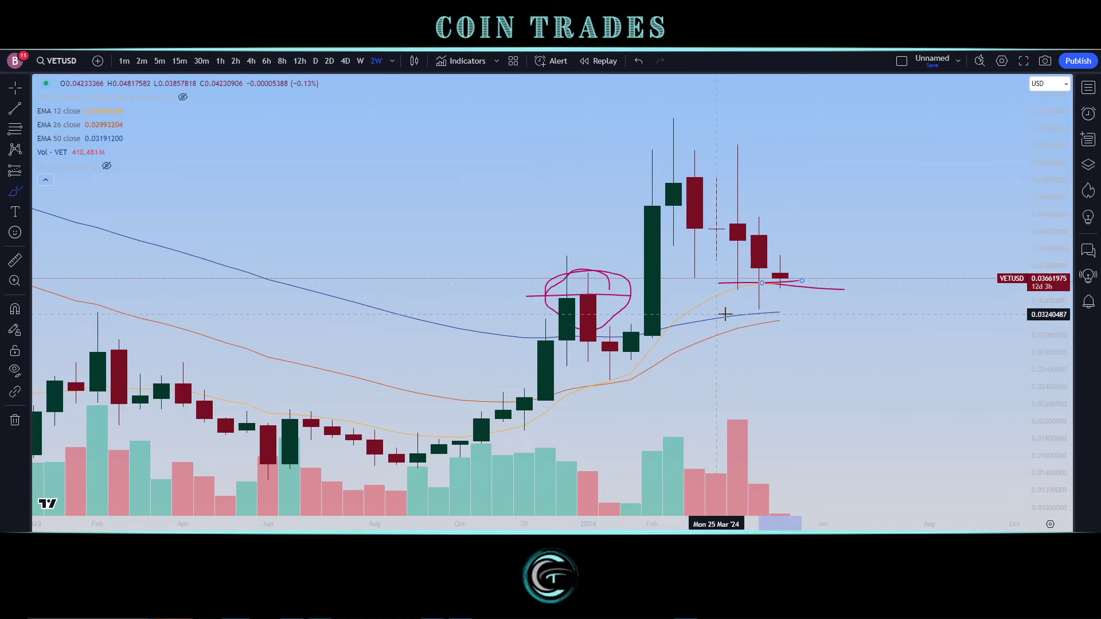
left_click_drag(734, 314, 887, 317)
left_click(14, 420)
left_click(57, 422)
scroll(622, 367, "down", 2)
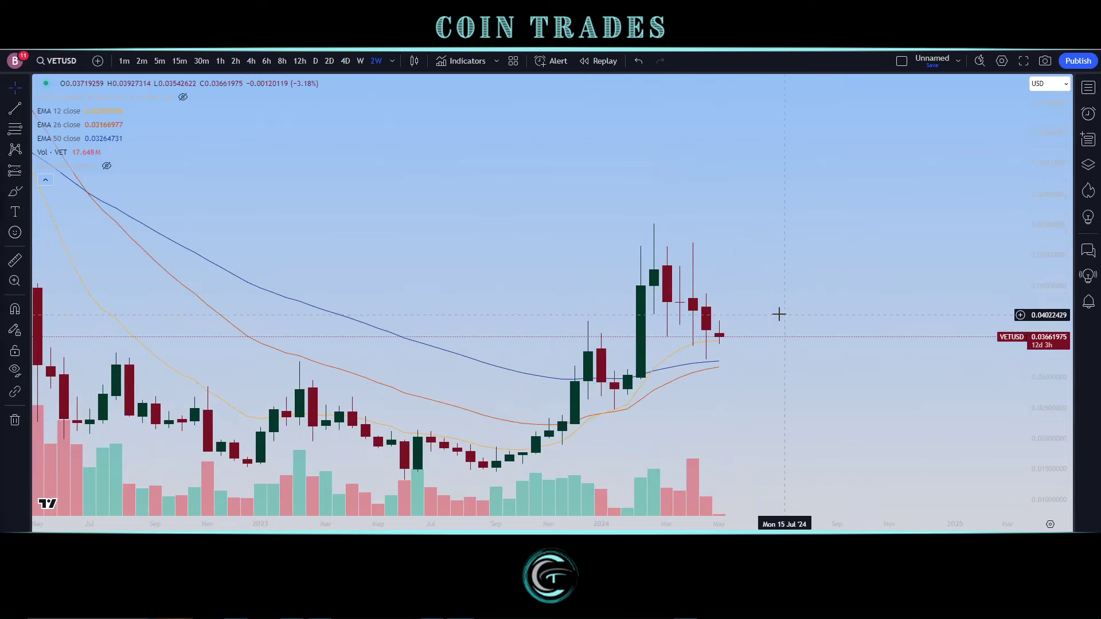
- Brush-circle the Feb '24 candles, Feb–Mar candles, late-Feb tops and volume bar, undoing each
left_click(13, 192)
mouse_move(658, 243)
left_mouse_down()
mouse_move(695, 253)
mouse_move(729, 296)
mouse_move(741, 338)
mouse_move(680, 336)
mouse_move(655, 285)
mouse_move(662, 250)
left_mouse_up()
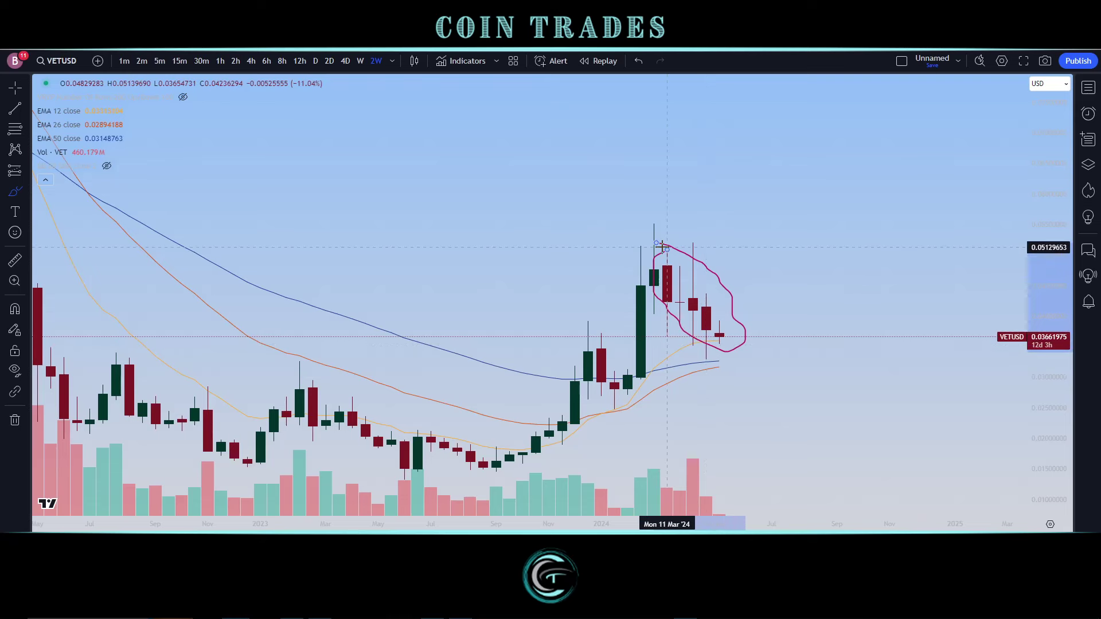
key("ctrl+z")
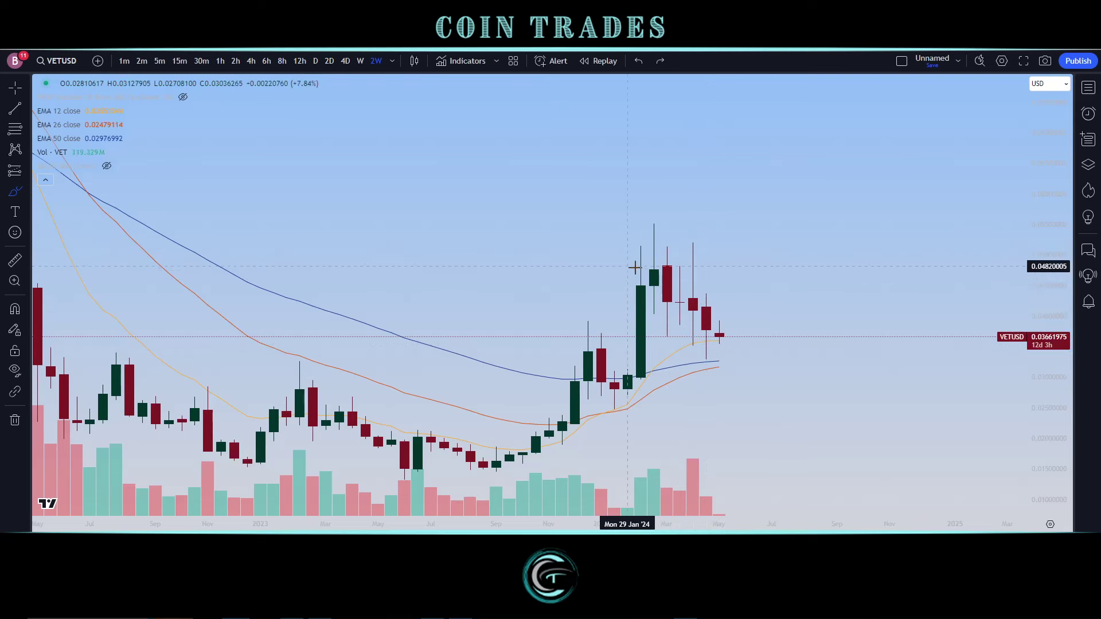
mouse_move(665, 265)
left_mouse_down()
mouse_move(651, 257)
mouse_move(629, 321)
mouse_move(629, 364)
mouse_move(654, 381)
mouse_move(668, 329)
left_mouse_up()
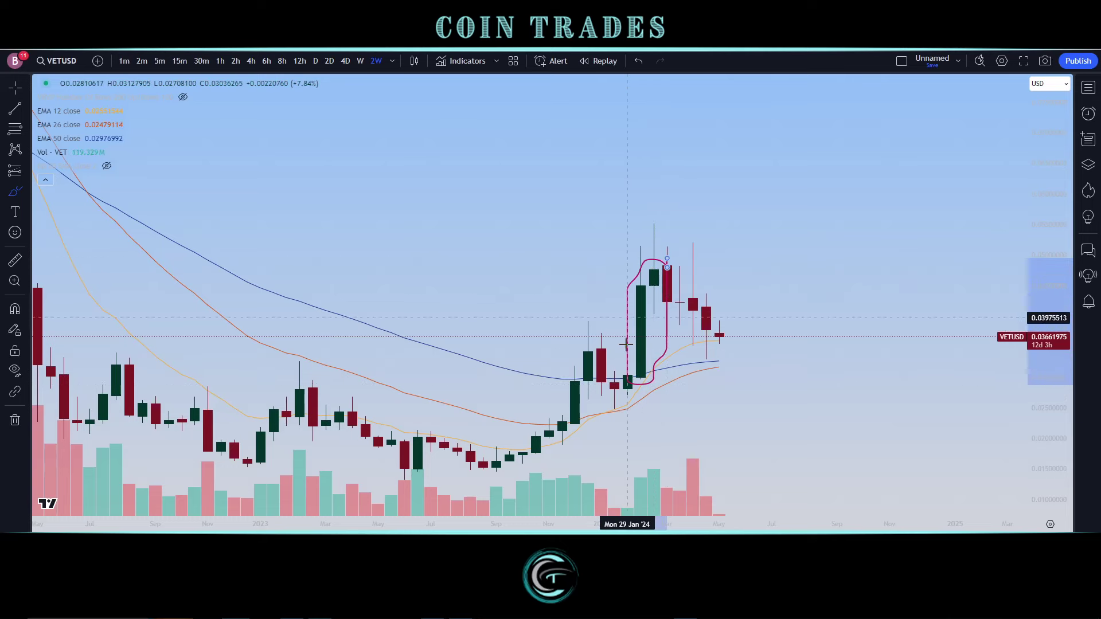
key("ctrl+z")
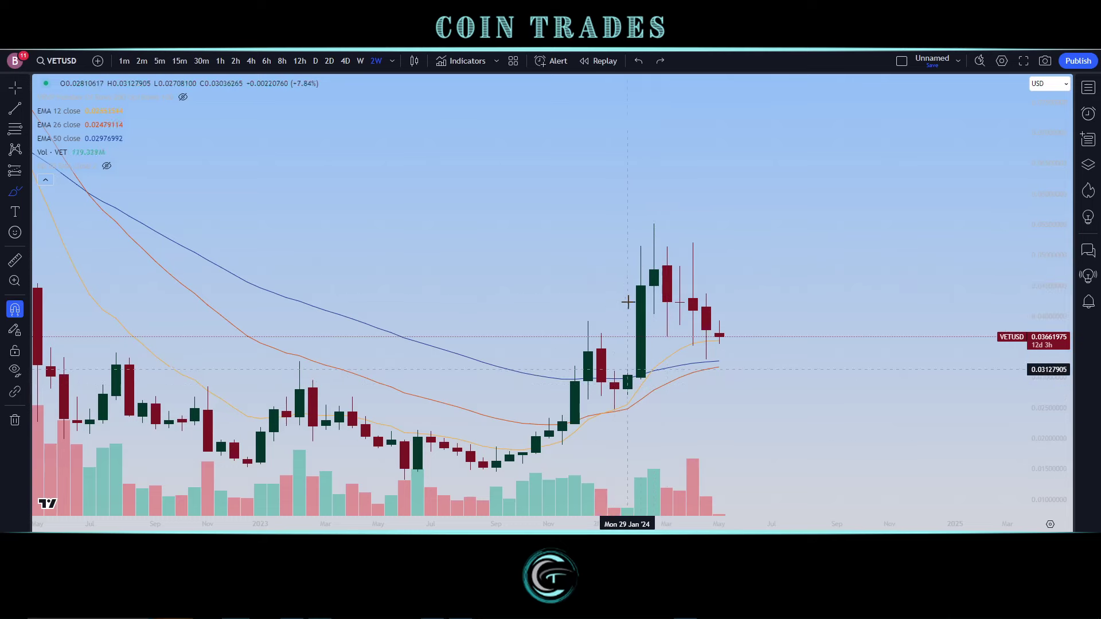
mouse_move(640, 269)
left_mouse_down()
mouse_move(665, 270)
mouse_move(665, 291)
mouse_move(660, 206)
mouse_move(676, 264)
mouse_move(648, 285)
left_mouse_up()
key("ctrl+z")
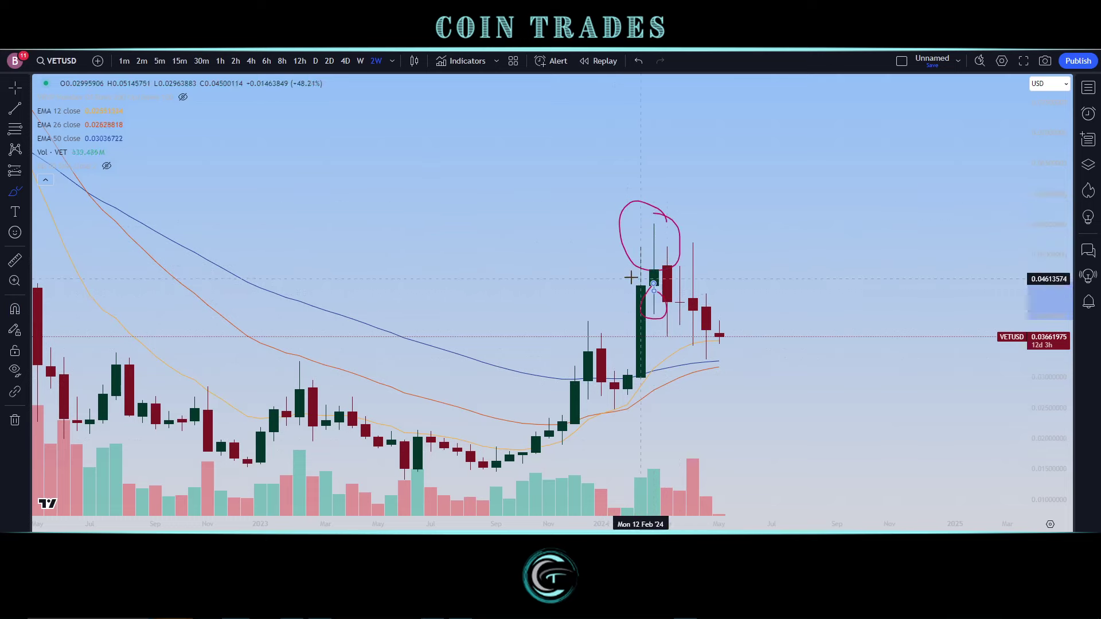
mouse_move(644, 463)
left_mouse_down()
mouse_move(668, 476)
mouse_move(659, 455)
left_mouse_up()
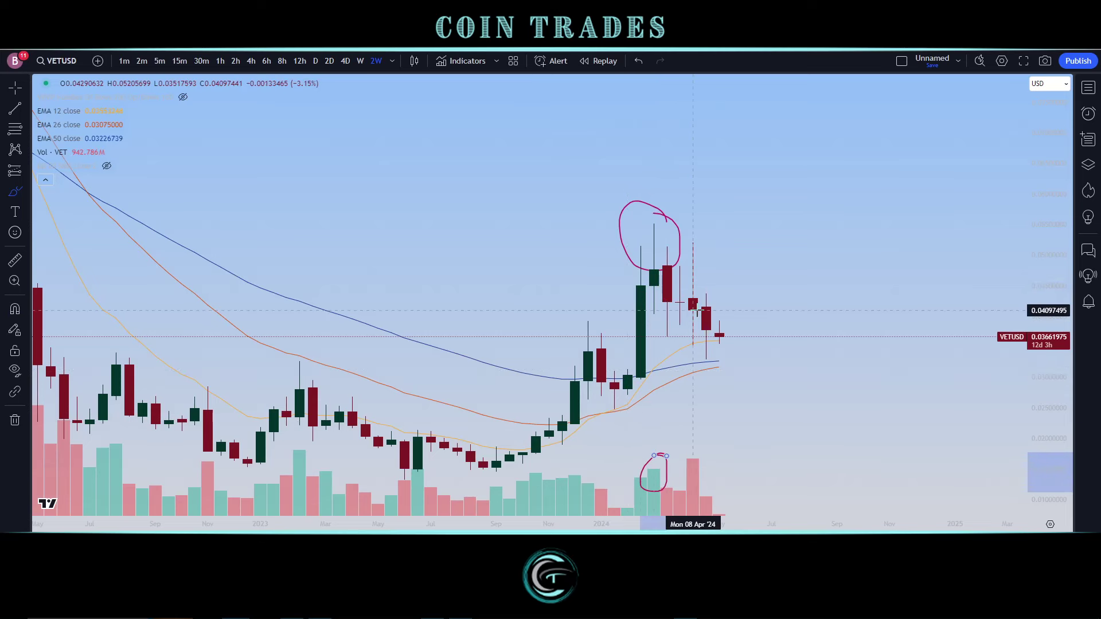
key("ctrl+z")
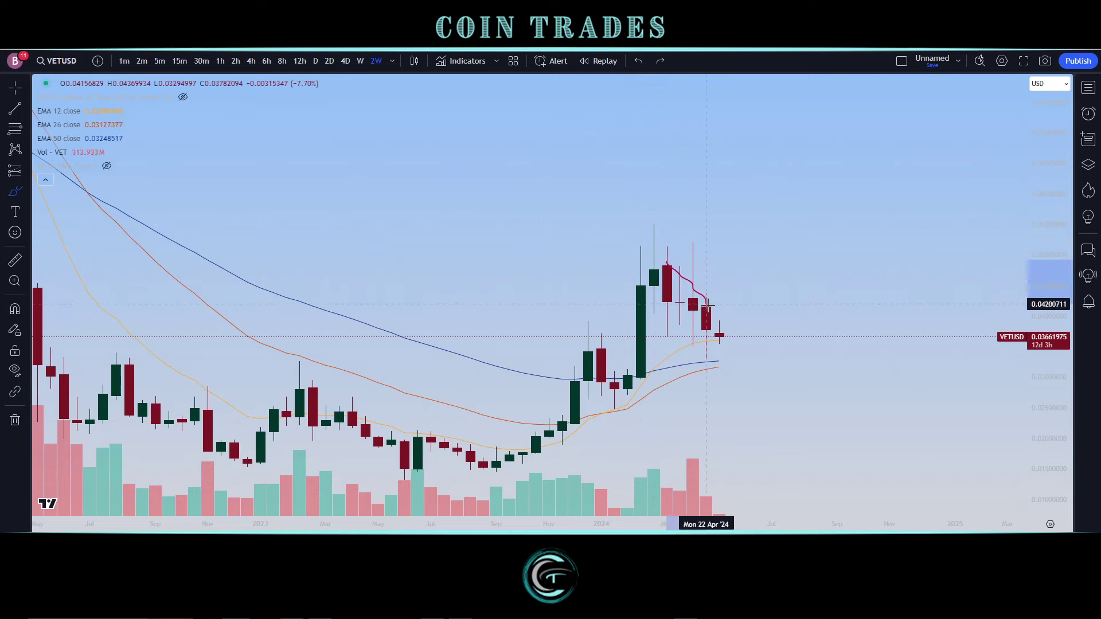
- Sketch strokes over the February-to-May downtrend, April candles and March–April volume, undoing the last ones
left_click_drag(707, 304, 732, 338)
left_click_drag(654, 296, 705, 336)
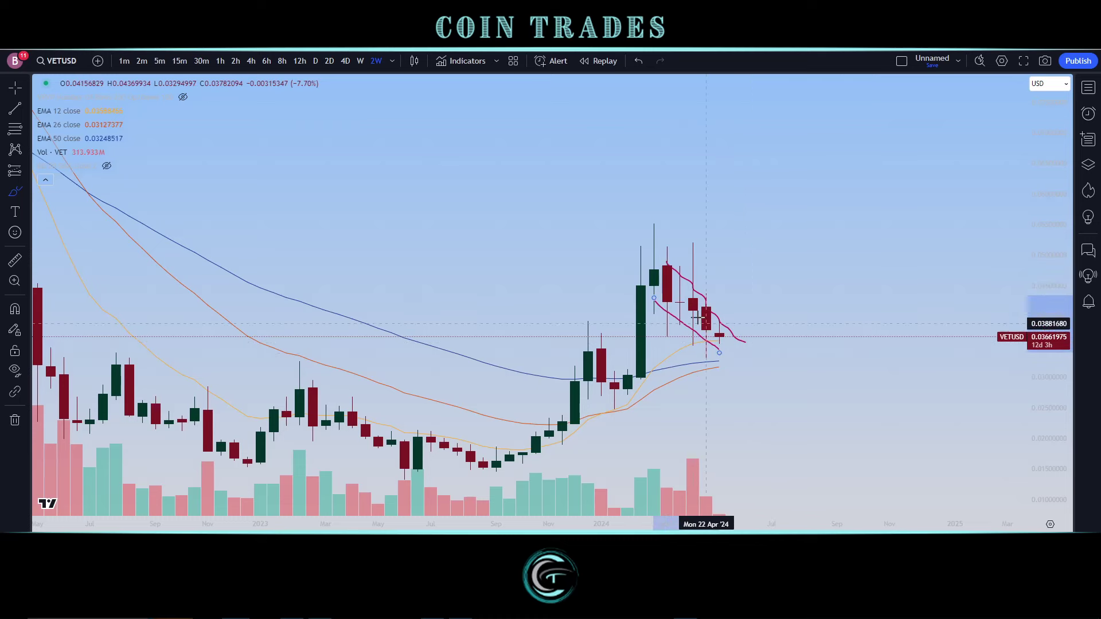
mouse_move(680, 286)
left_mouse_down()
mouse_move(705, 288)
mouse_move(706, 310)
left_mouse_up()
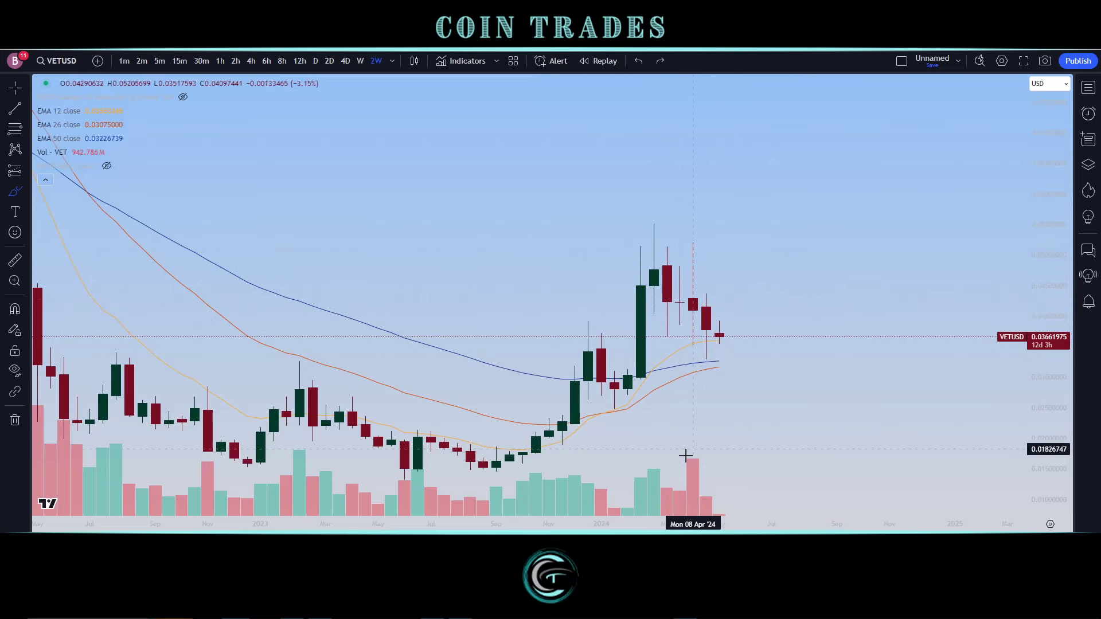
left_click_drag(732, 488, 667, 508)
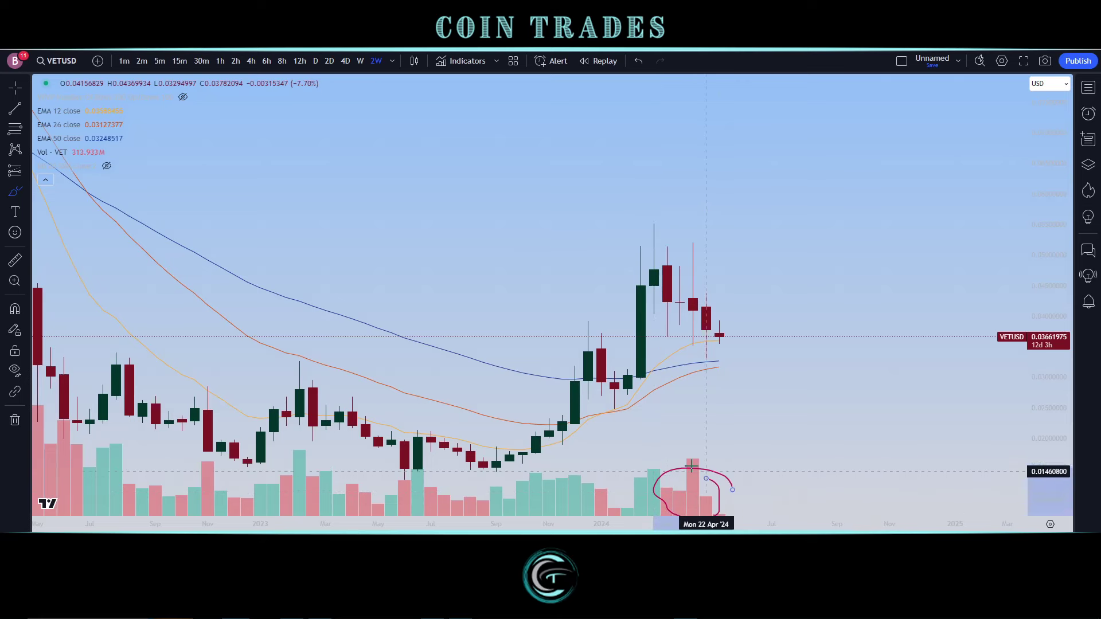
left_click_drag(654, 276, 711, 324)
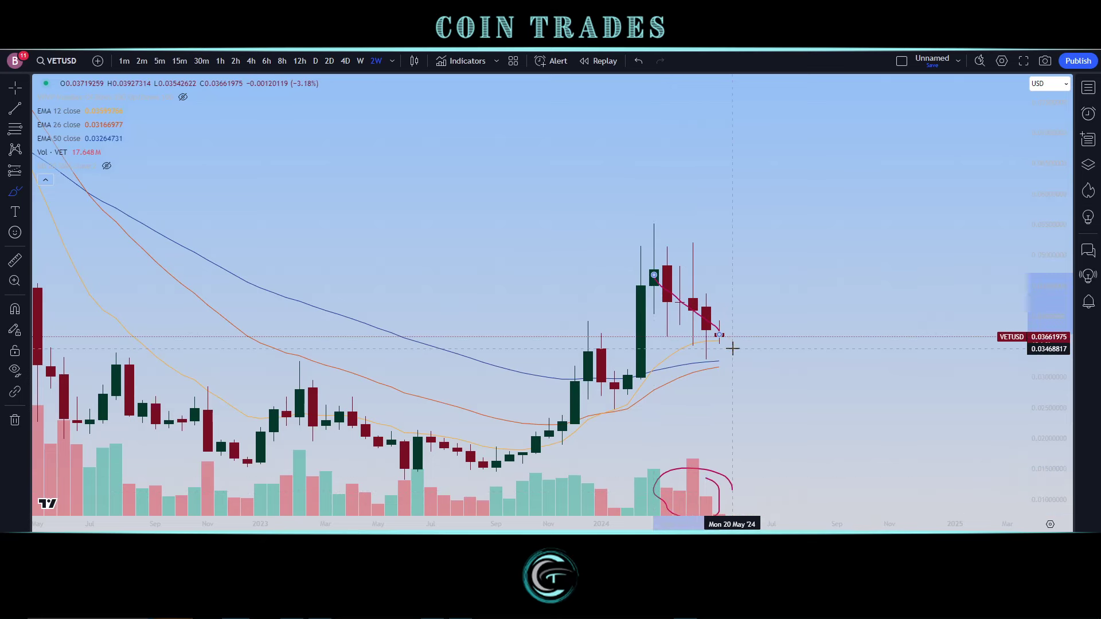
key("ctrl+z")
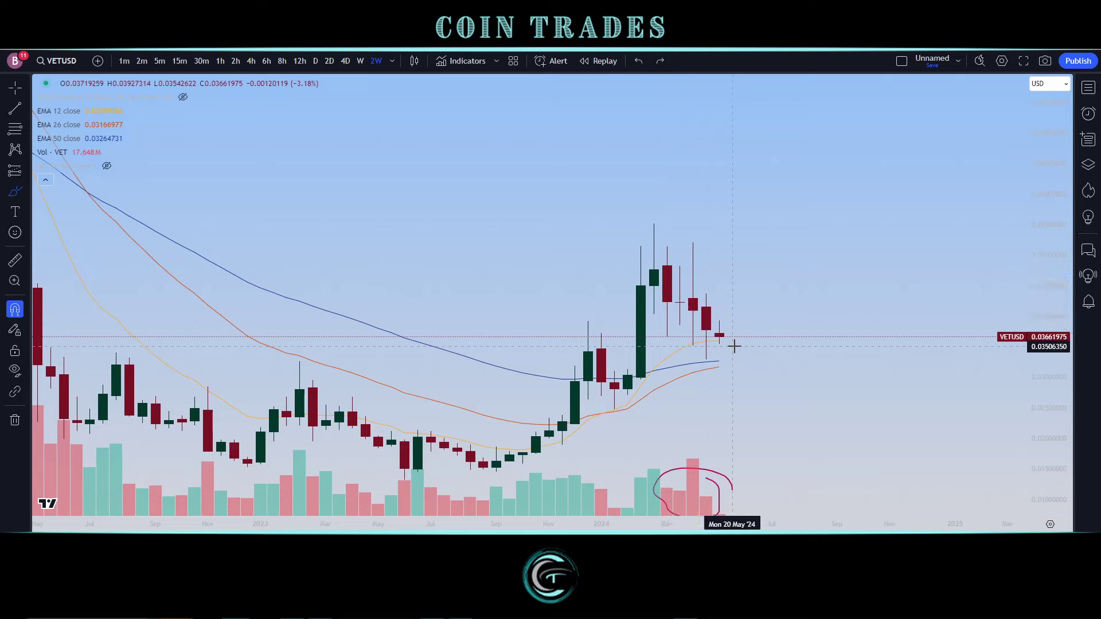
key("ctrl+z")
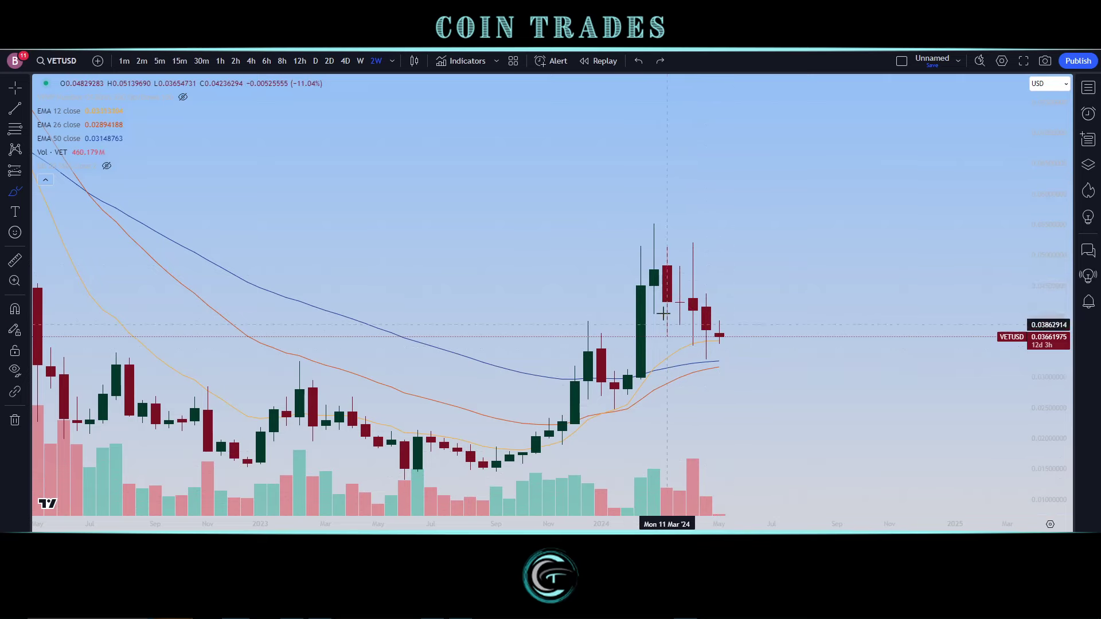
mouse_move(665, 289)
left_mouse_down()
mouse_move(649, 256)
mouse_move(628, 338)
mouse_move(656, 361)
mouse_move(662, 268)
left_mouse_up()
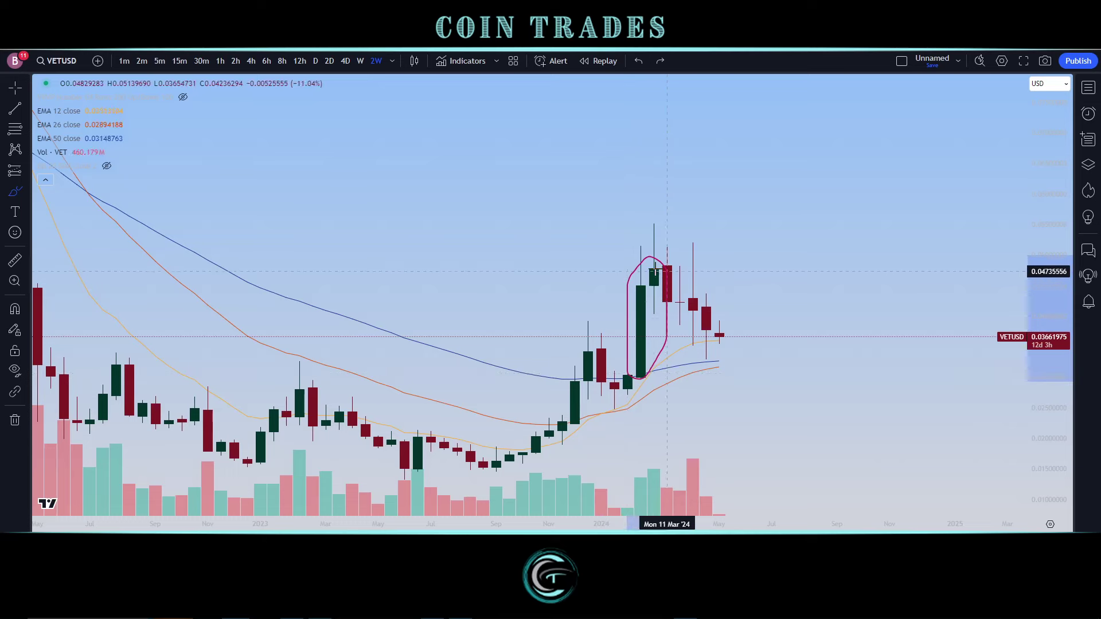
key("ctrl+z")
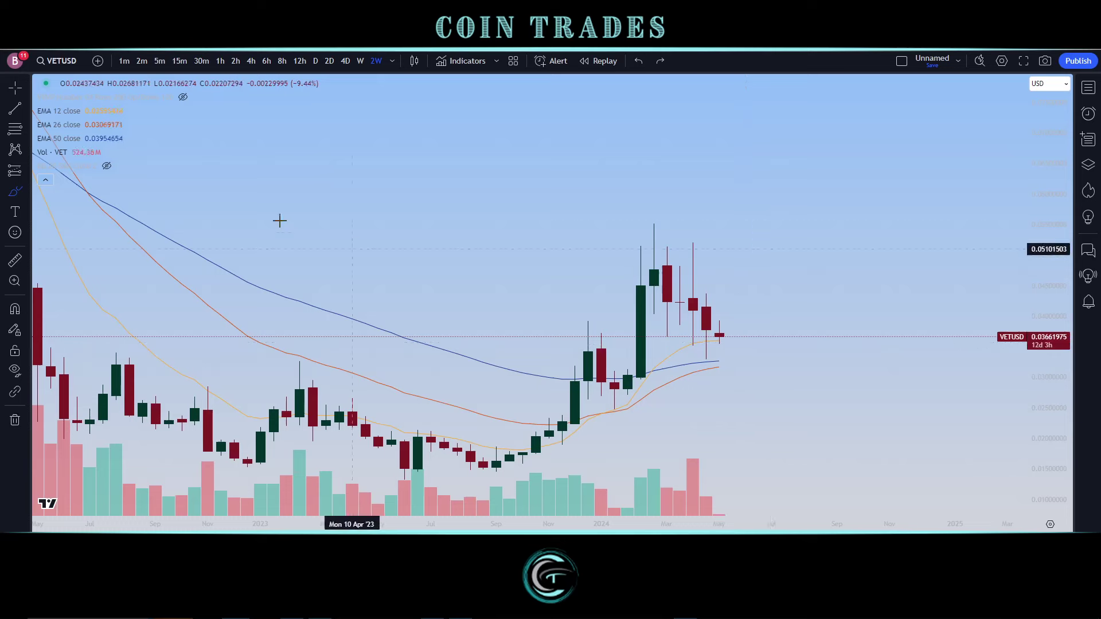
- Trace the rise from the autumn lows upward, undo a stroke, and zoom out
mouse_move(496, 462)
left_mouse_down()
mouse_move(600, 331)
mouse_move(619, 401)
mouse_move(652, 258)
mouse_move(702, 347)
mouse_move(744, 333)
mouse_move(732, 315)
left_mouse_up()
key("ctrl+z")
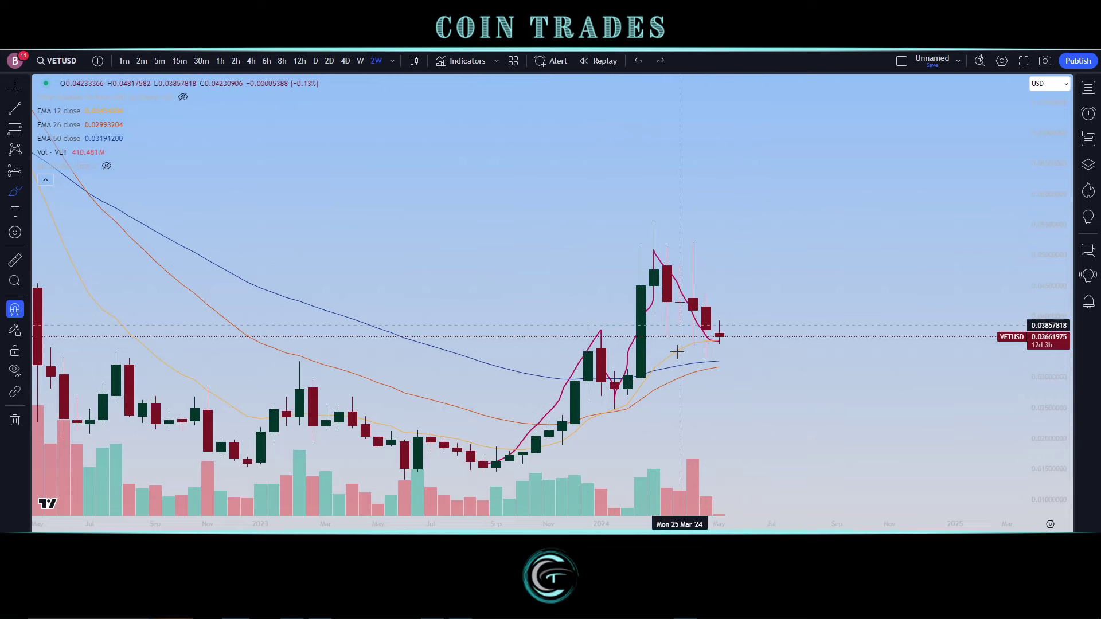
scroll(676, 352, "down", 3)
- Measure the price drop below the current price with the Price Range tool, then dismiss it
scroll(821, 368, "up", 5)
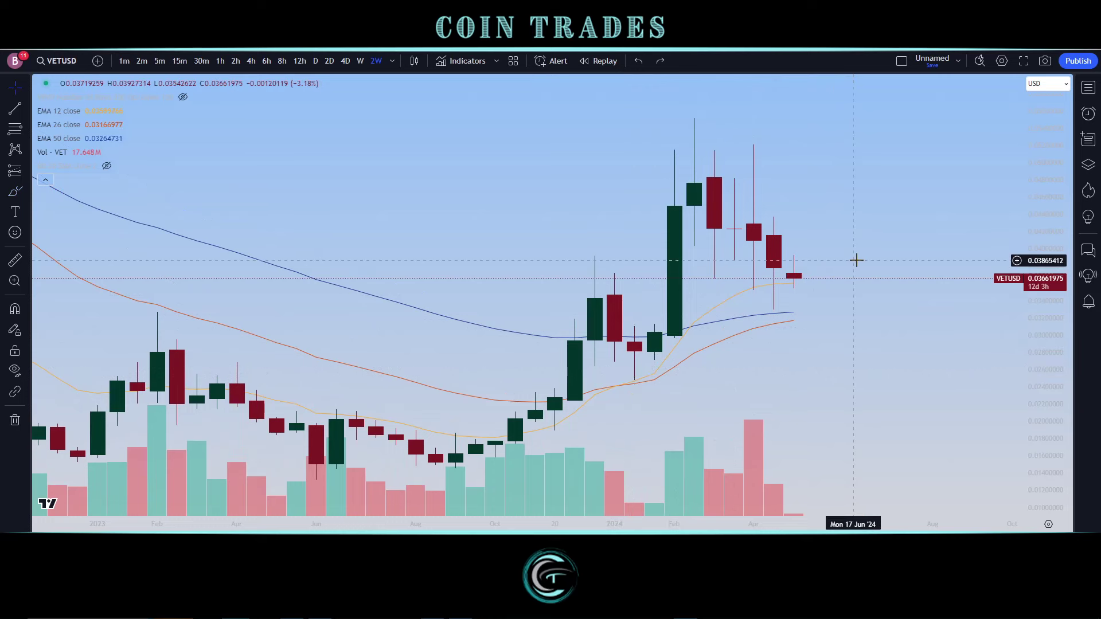
left_click(872, 279, "shift")
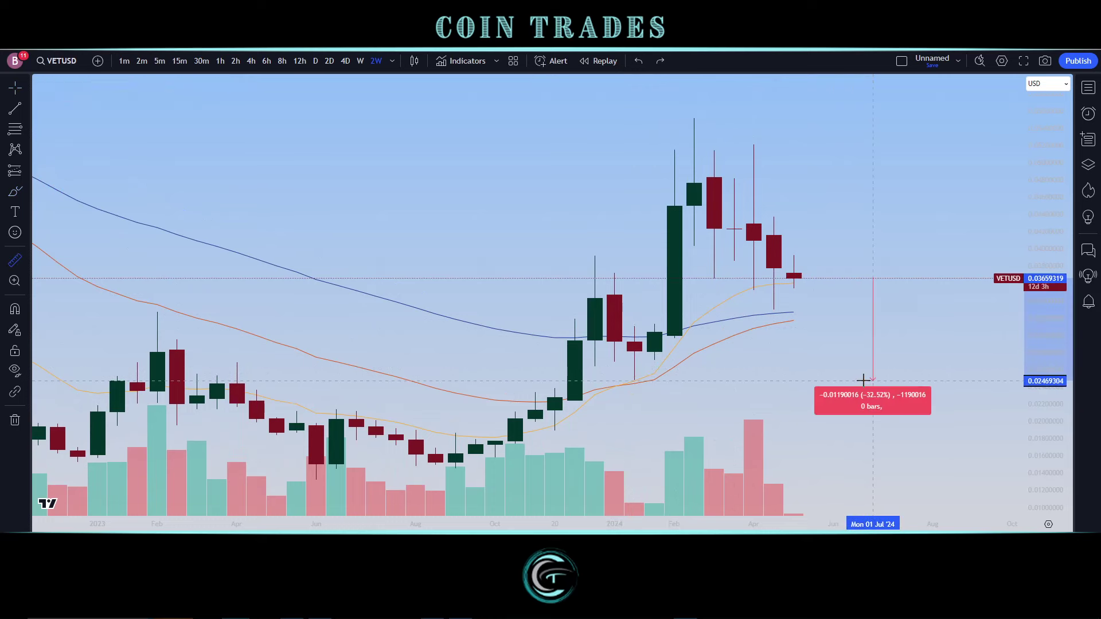
left_click(871, 325)
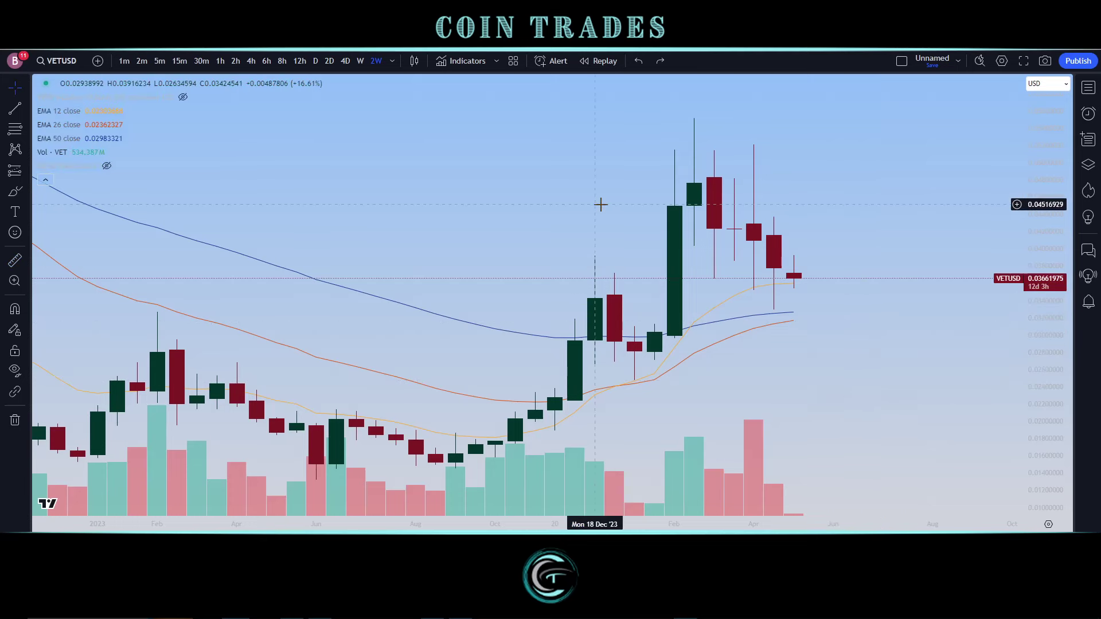
- Switch VETUSD to the monthly interval and zoom to show candles back to mid-2020
key("period")
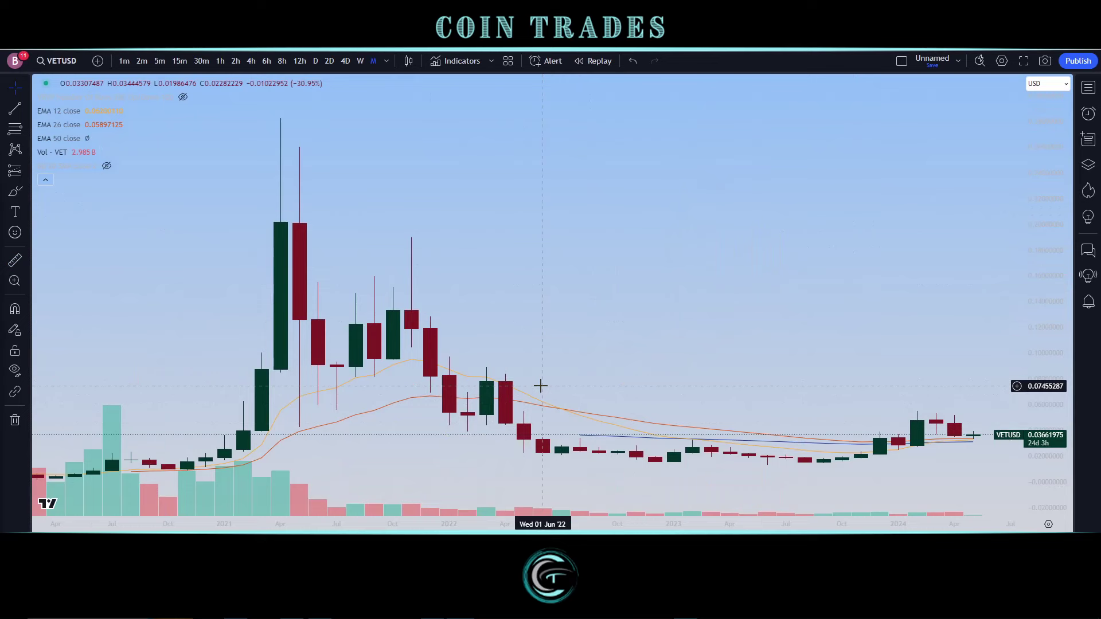
scroll(636, 290, "up", 3)
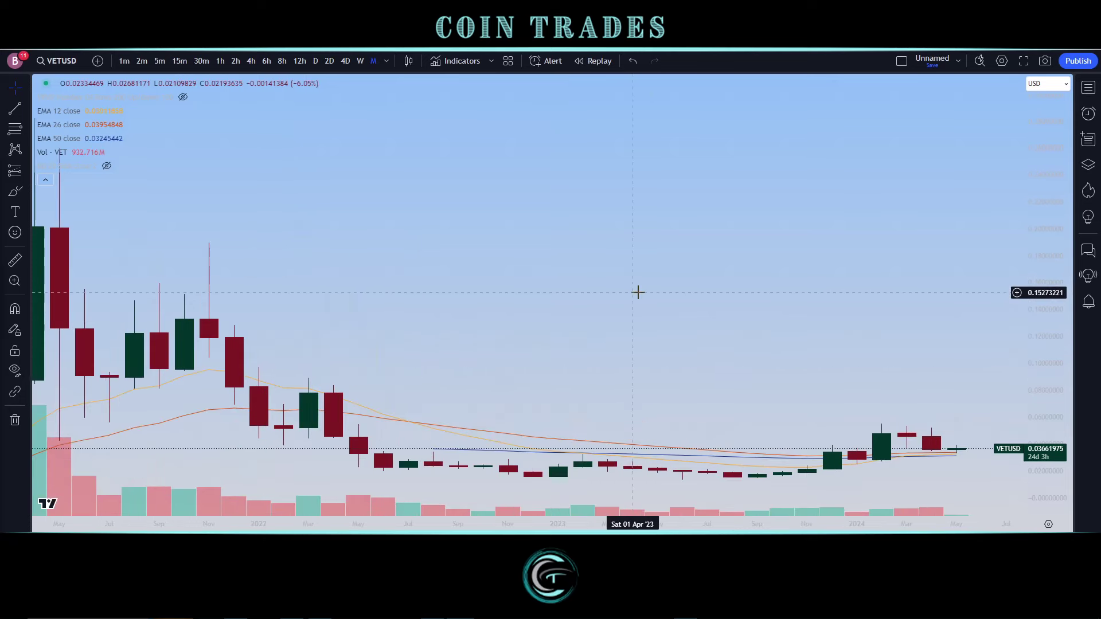
scroll(413, 284, "down", 2)
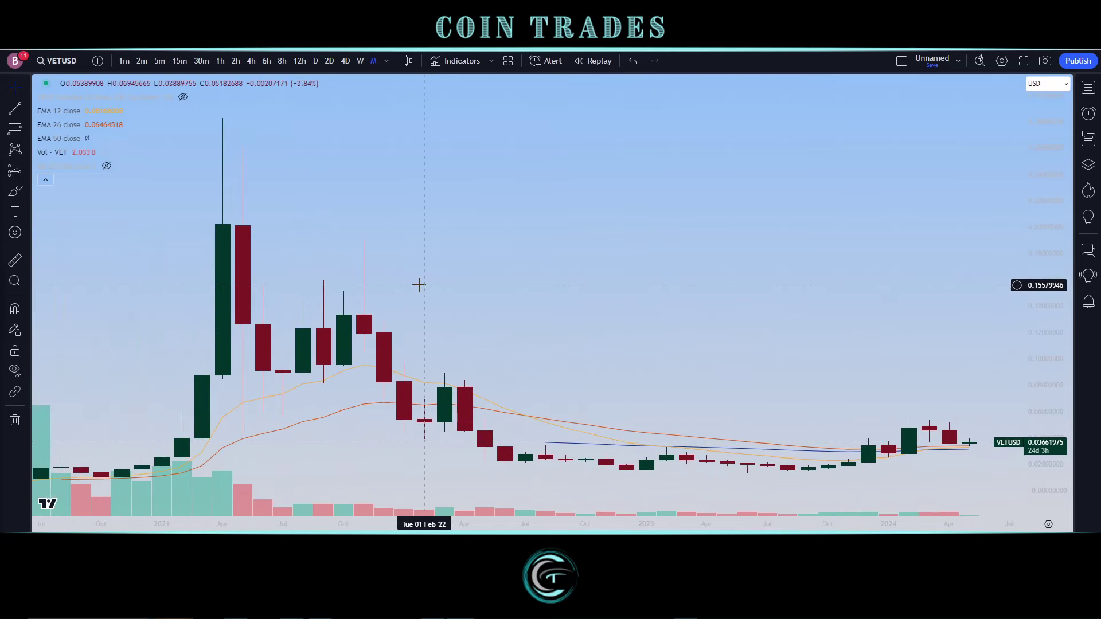
- Brush loops under the 2021 candles, around the 2021 peak, Nov '23 and Dec '23–Jan '24 candles
left_click(15, 191)
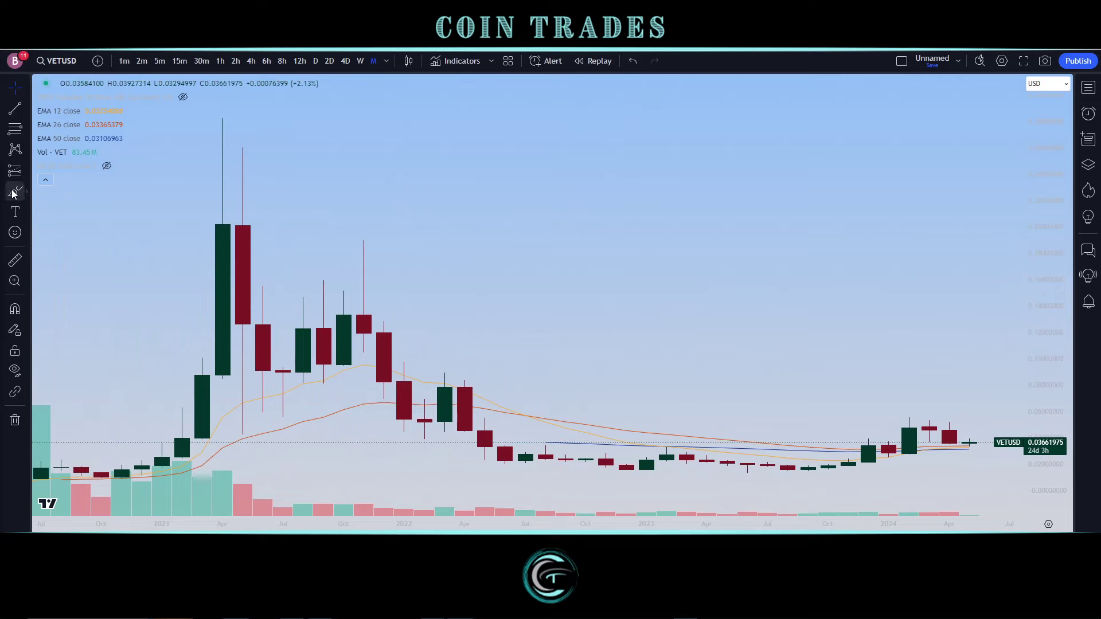
mouse_move(261, 383)
left_mouse_down()
mouse_move(243, 438)
mouse_move(261, 383)
mouse_move(362, 389)
left_mouse_up()
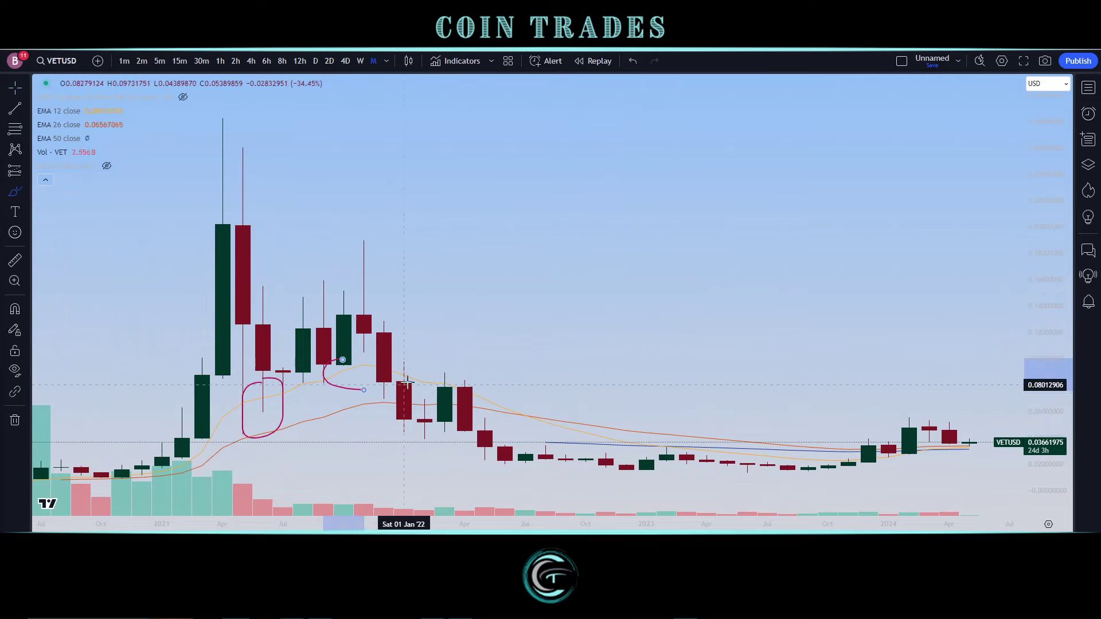
mouse_move(463, 383)
left_mouse_down()
mouse_move(425, 394)
mouse_move(485, 383)
left_mouse_up()
scroll(575, 433, "up", 2)
scroll(575, 433, "up", 2)
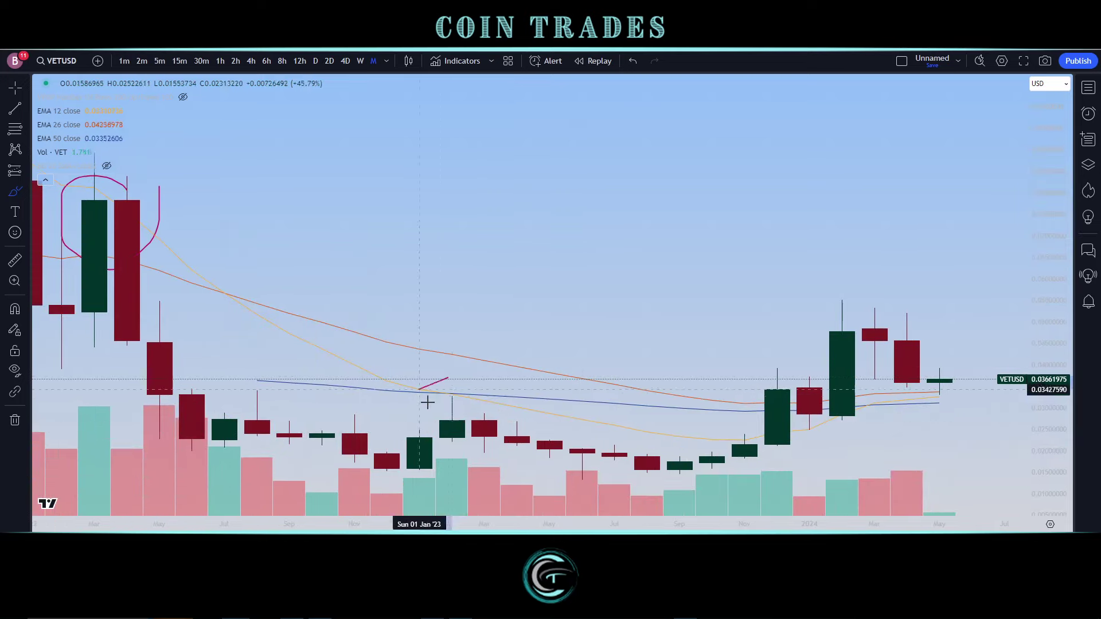
scroll(590, 401, "up", 2)
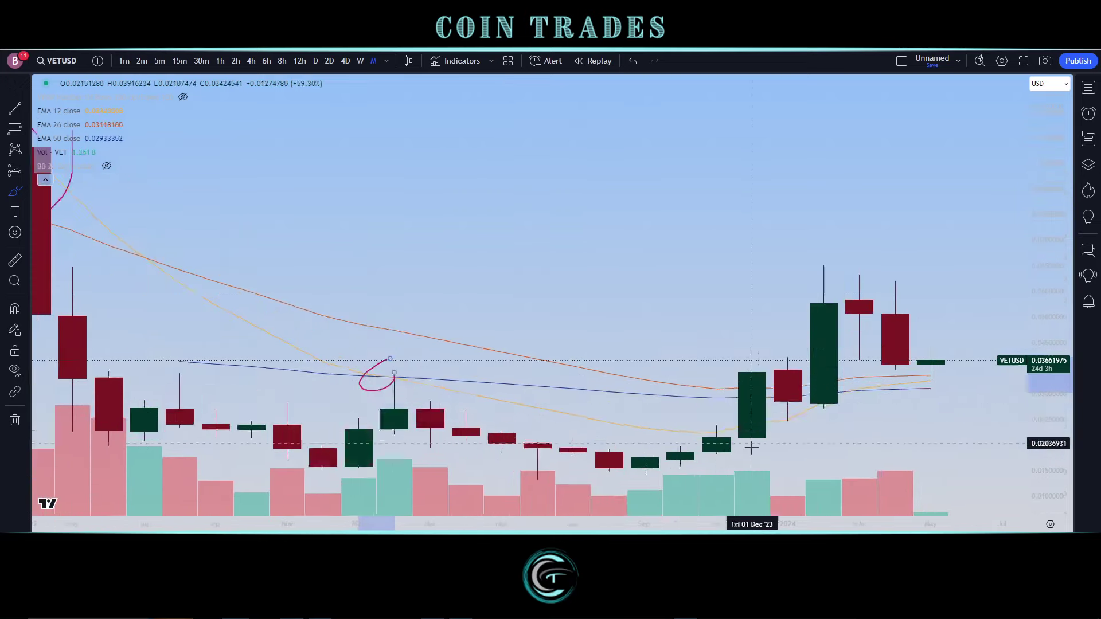
left_click_drag(650, 396, 688, 375)
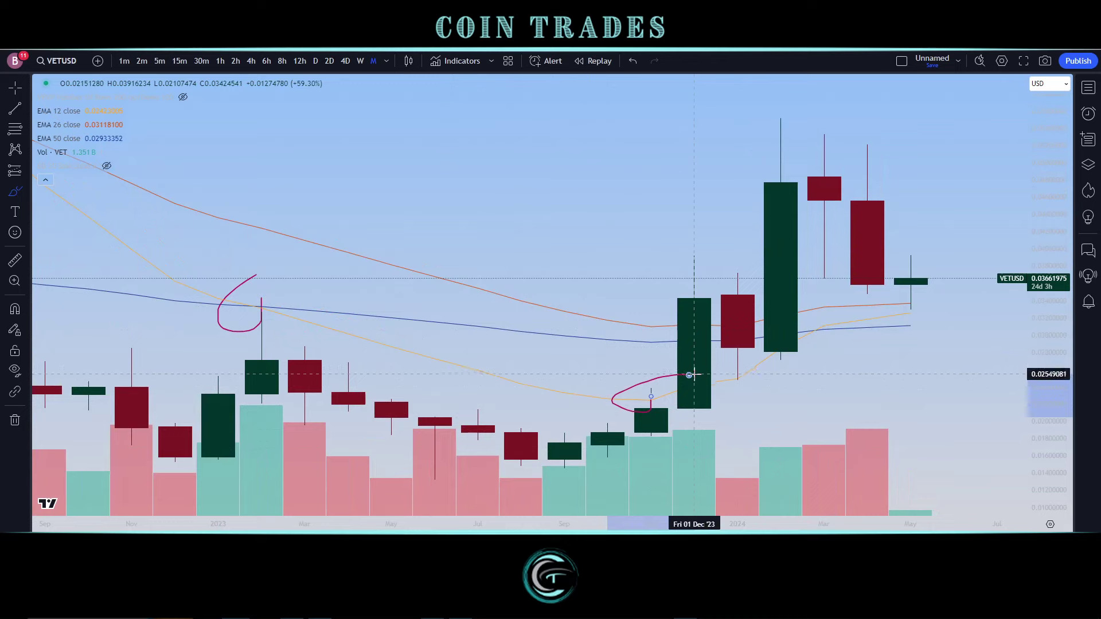
mouse_move(693, 294)
left_mouse_down()
mouse_move(737, 312)
mouse_move(737, 358)
mouse_move(789, 413)
mouse_move(775, 365)
mouse_move(781, 188)
mouse_move(825, 199)
mouse_move(867, 270)
mouse_move(917, 309)
mouse_move(866, 319)
mouse_move(918, 340)
mouse_move(951, 304)
mouse_move(867, 317)
left_mouse_up()
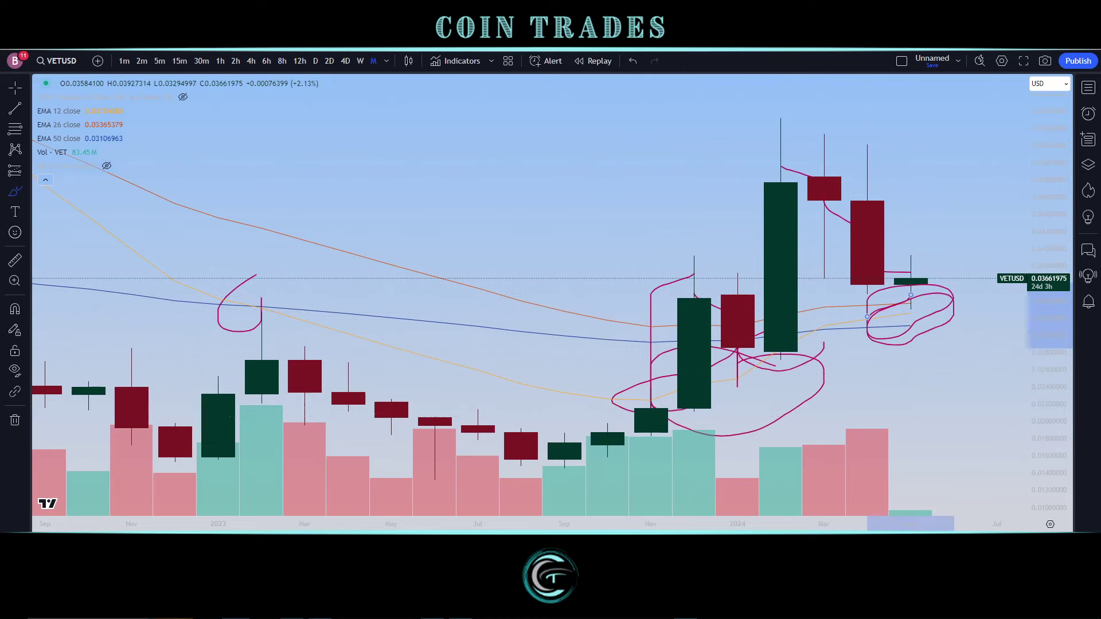
- Erase all pink drawings, keeping indicators, then circle the May '24 candle and the EMAs
left_click(15, 420)
left_click(63, 418)
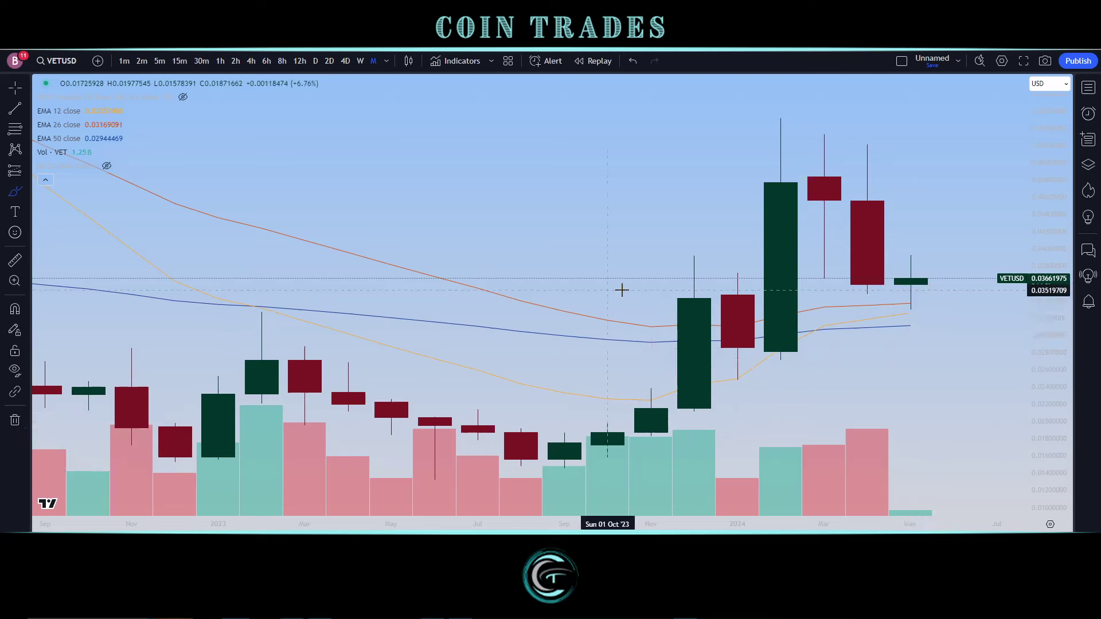
mouse_move(916, 297)
left_mouse_down()
mouse_move(926, 351)
mouse_move(948, 299)
mouse_move(823, 288)
left_mouse_up()
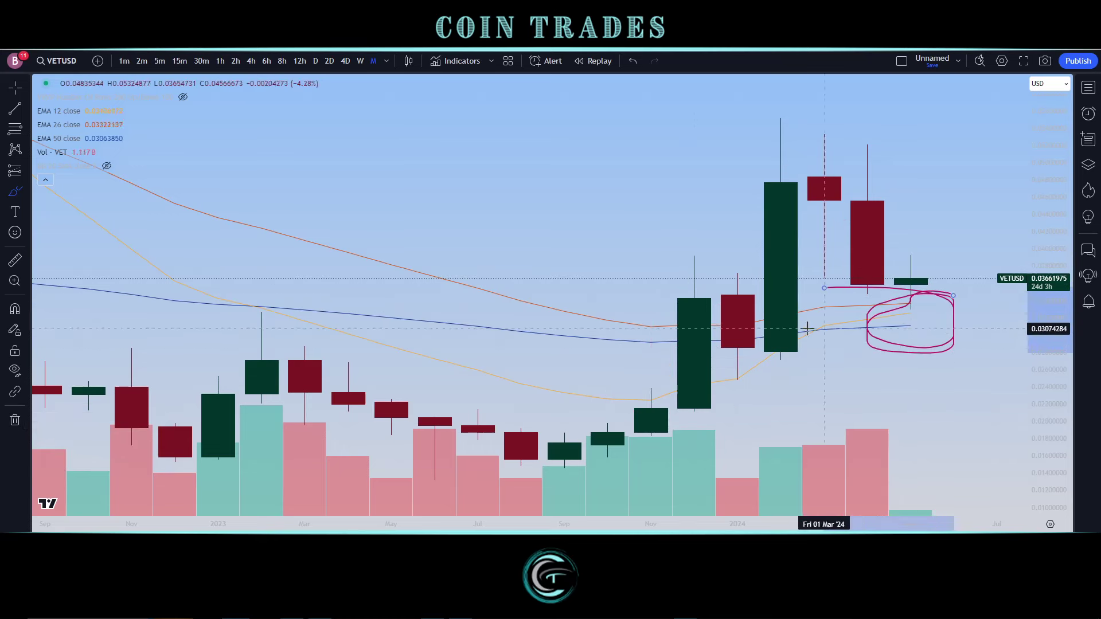
left_click(15, 420)
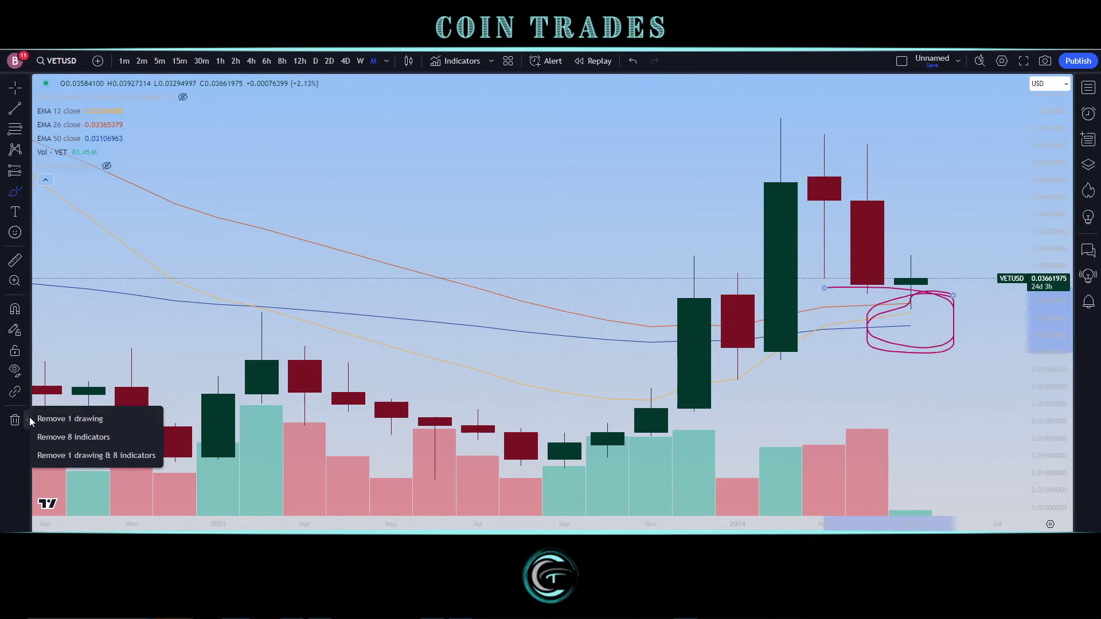
- Erase the old loop, then mark the Mar '24 and latest candles with loops and an underline, and clear them
left_click(63, 418)
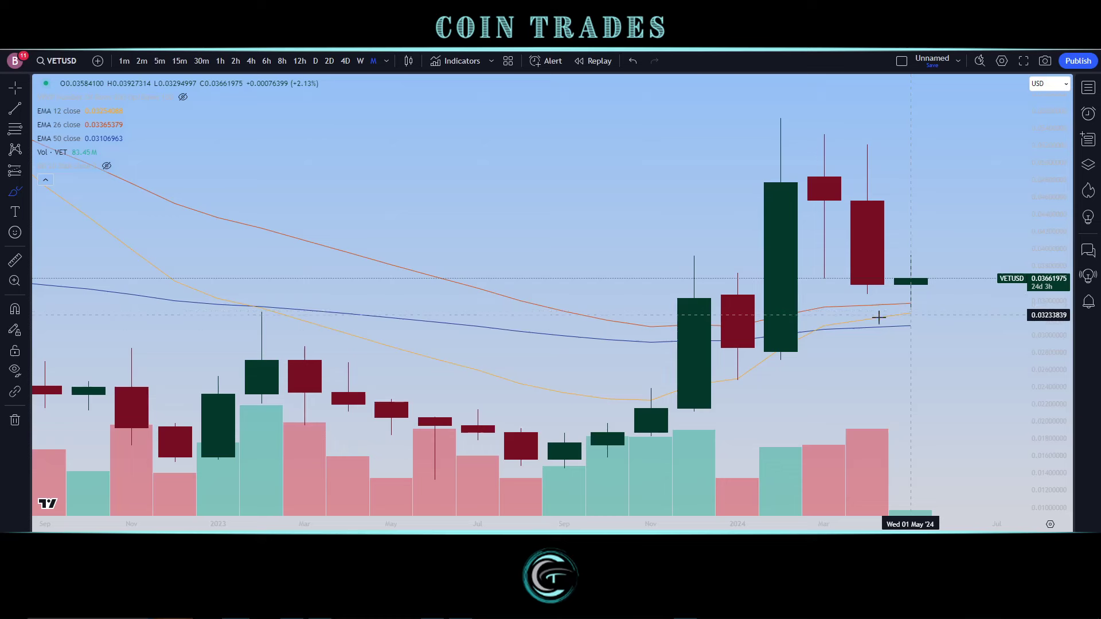
left_click_drag(830, 323, 780, 325)
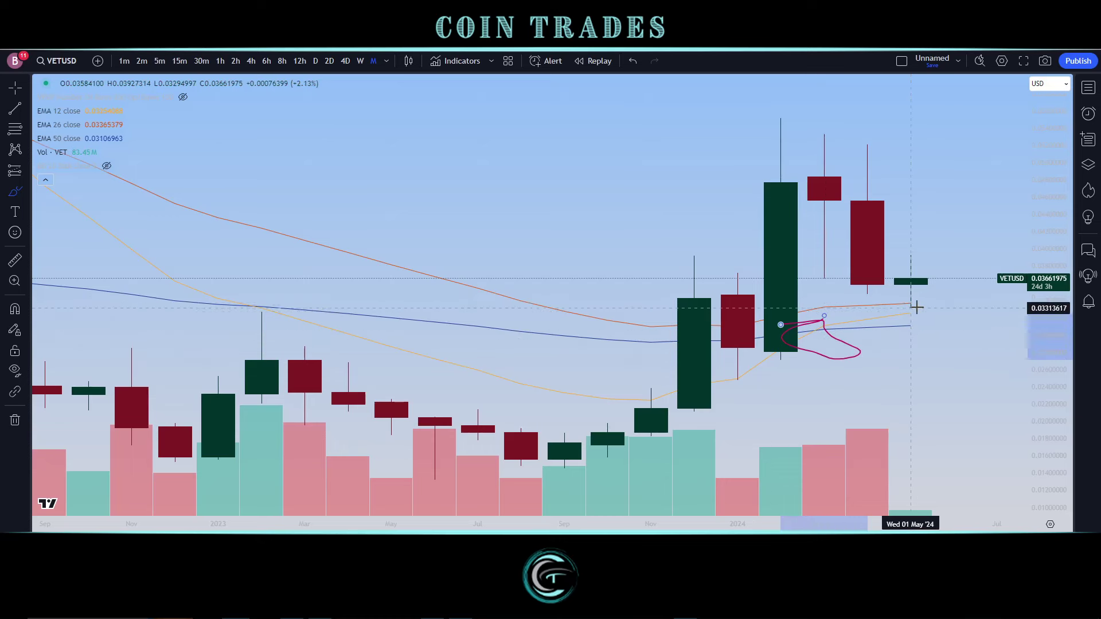
mouse_move(870, 305)
left_mouse_down()
mouse_move(941, 312)
mouse_move(875, 308)
mouse_move(953, 302)
left_mouse_up()
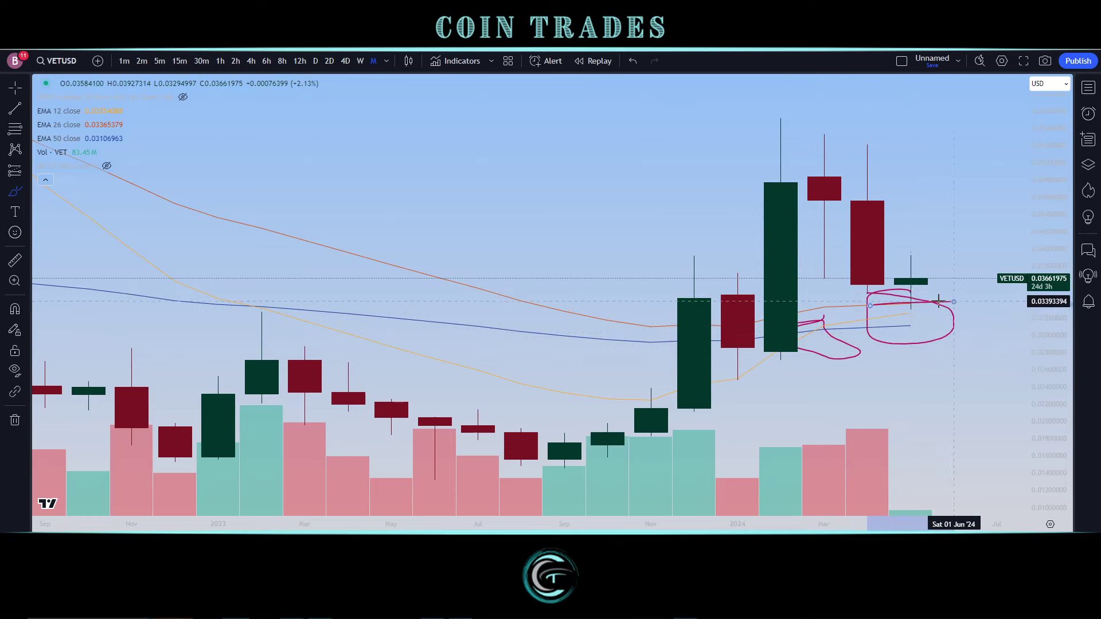
left_click_drag(872, 325, 953, 325)
mouse_move(910, 292)
left_mouse_down()
mouse_move(877, 347)
mouse_move(951, 304)
mouse_move(867, 326)
left_mouse_up()
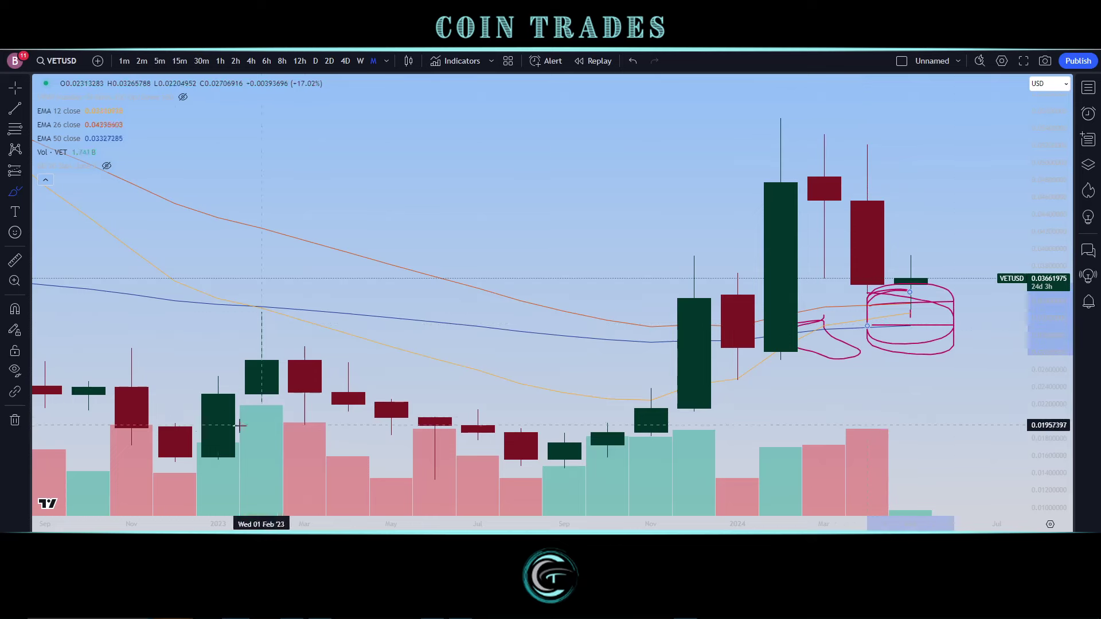
left_click(15, 420)
left_click(43, 418)
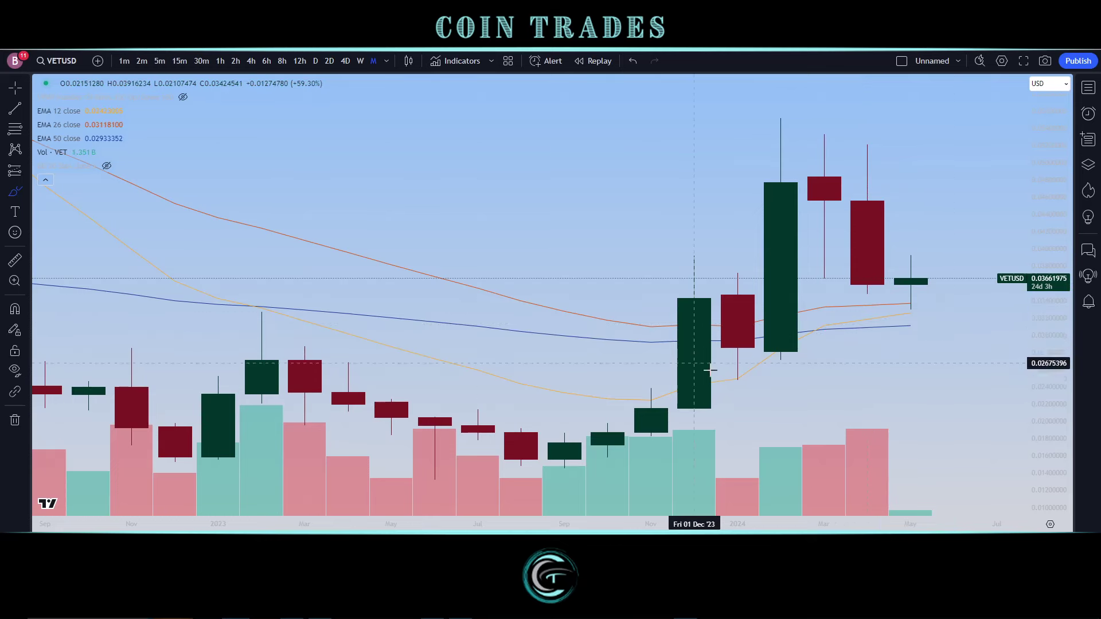
- Circle the Dec 2023–Mar 2024 rally and delete it, then loop the Jan 2024 and May 2024 candles
mouse_move(663, 290)
left_mouse_down()
mouse_move(734, 332)
mouse_move(764, 153)
mouse_move(785, 168)
left_mouse_up()
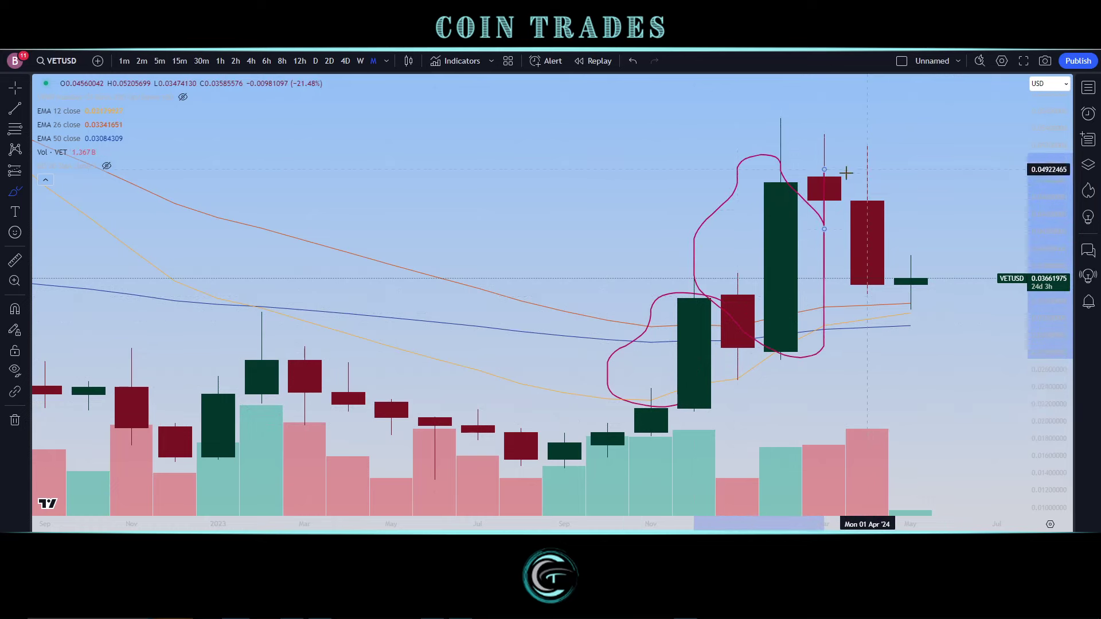
left_click(24, 426)
left_click(36, 421)
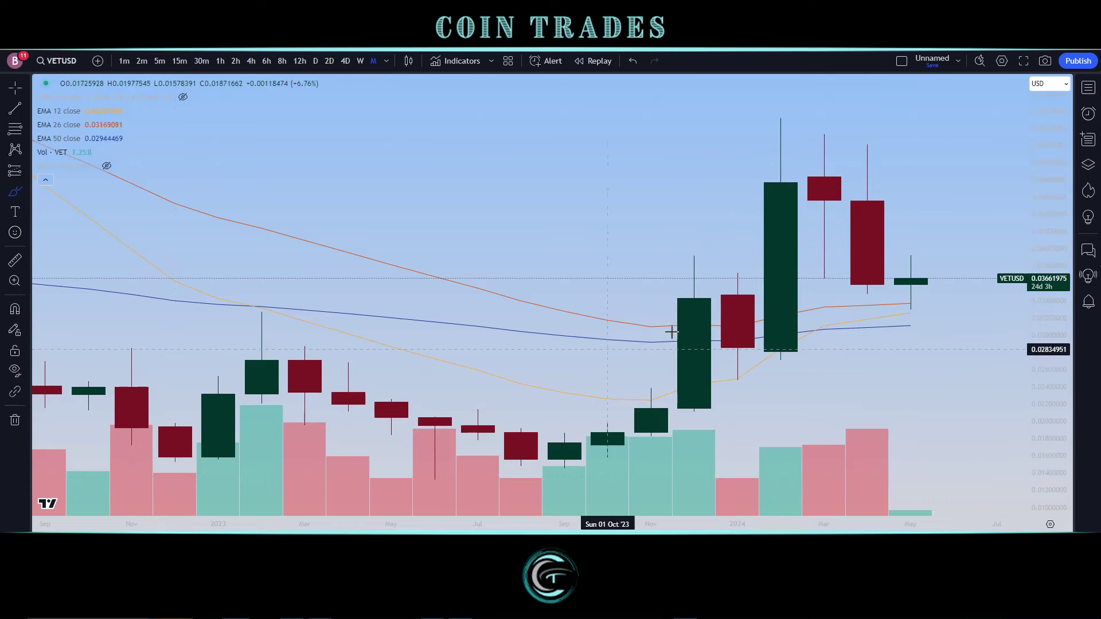
mouse_move(737, 343)
left_mouse_down()
mouse_move(746, 408)
mouse_move(775, 373)
left_mouse_up()
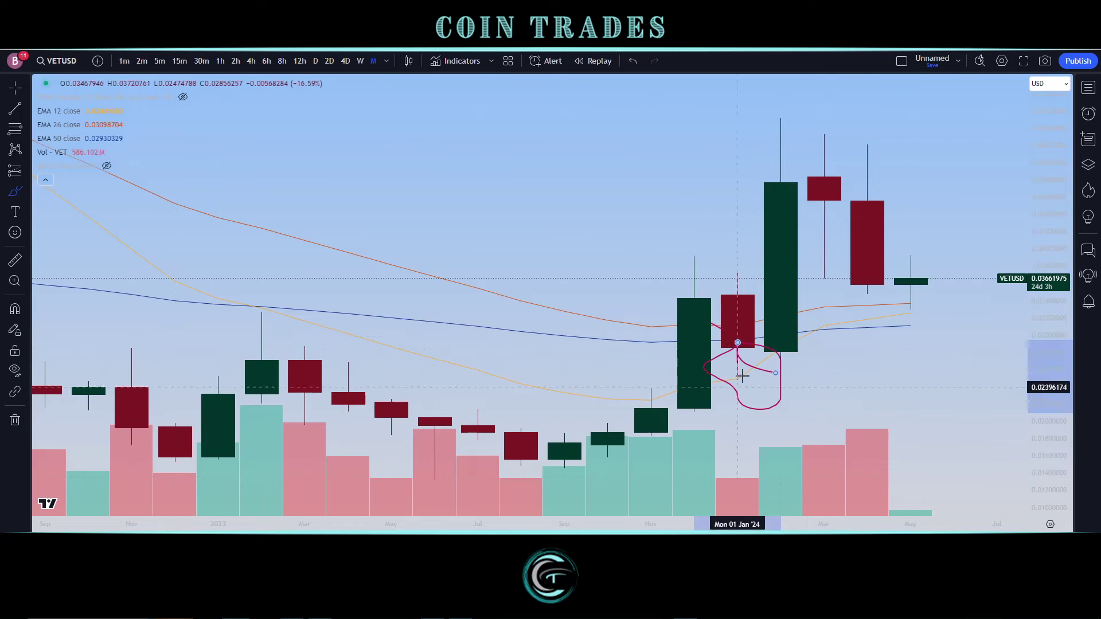
mouse_move(953, 270)
left_mouse_down()
mouse_move(934, 312)
mouse_move(910, 285)
left_mouse_up()
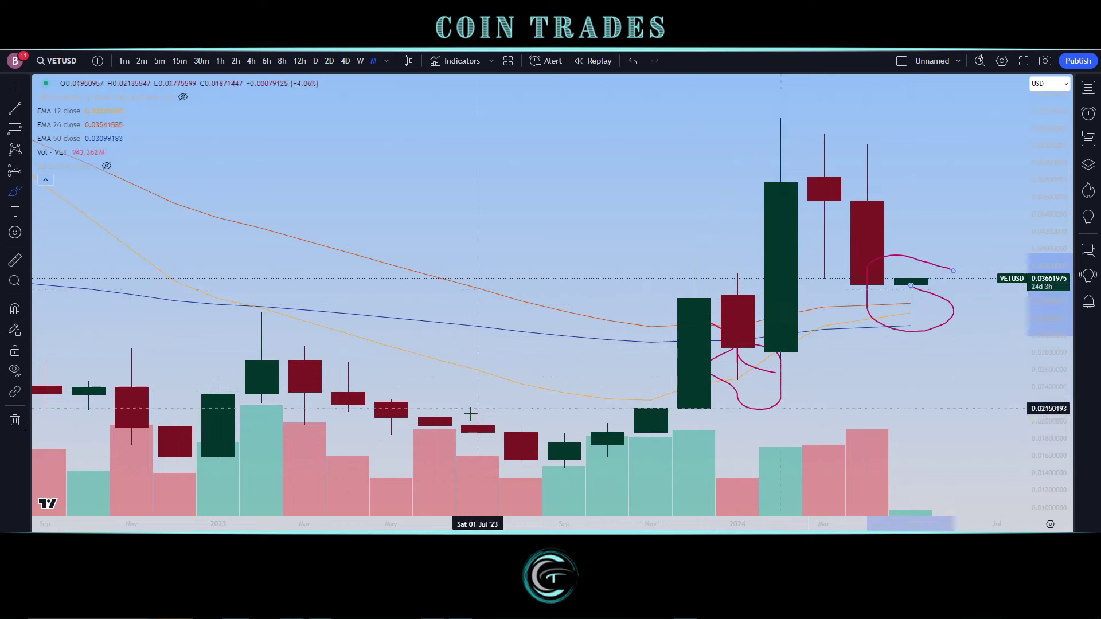
left_click(25, 421)
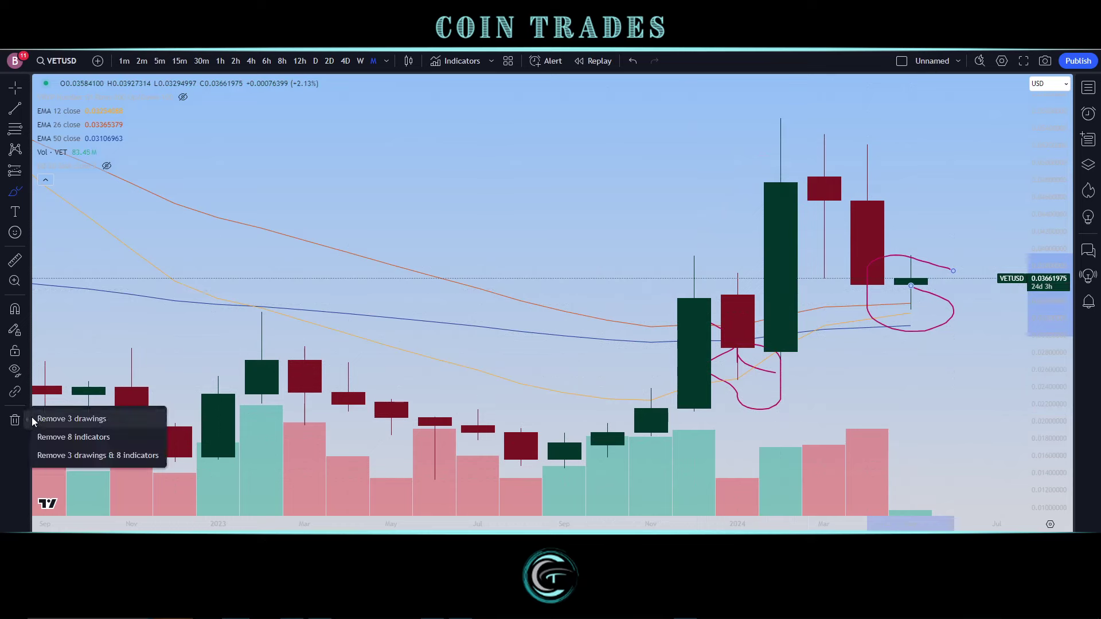
- Erase both candle circles, scribble a loop round the last candle and EMA lines, zoom out, and clear it
left_click(63, 420)
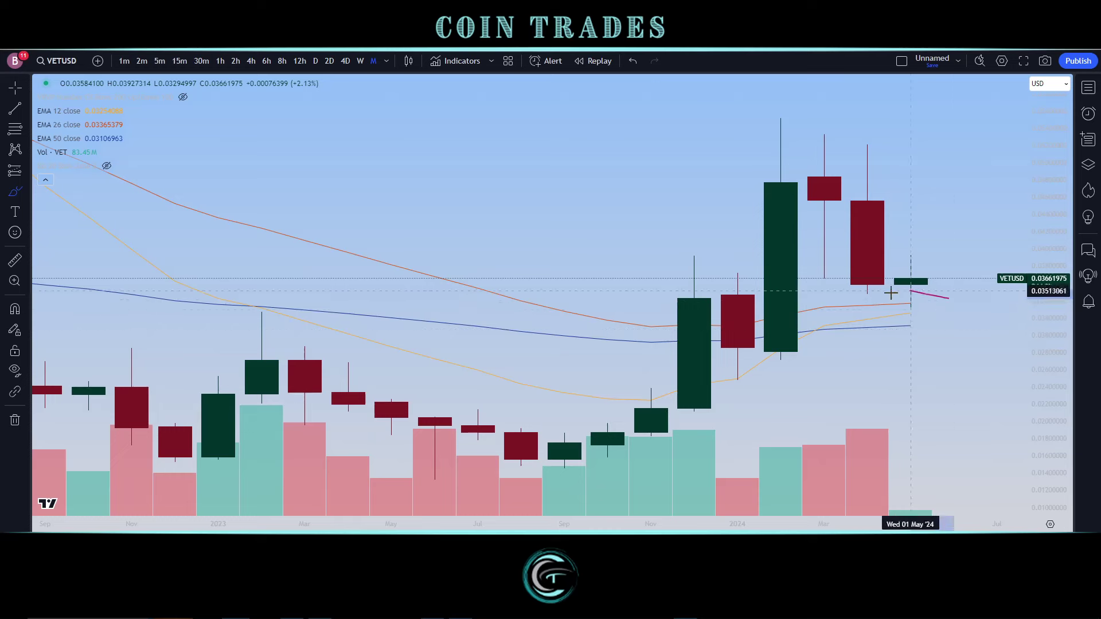
left_click_drag(910, 278, 949, 298)
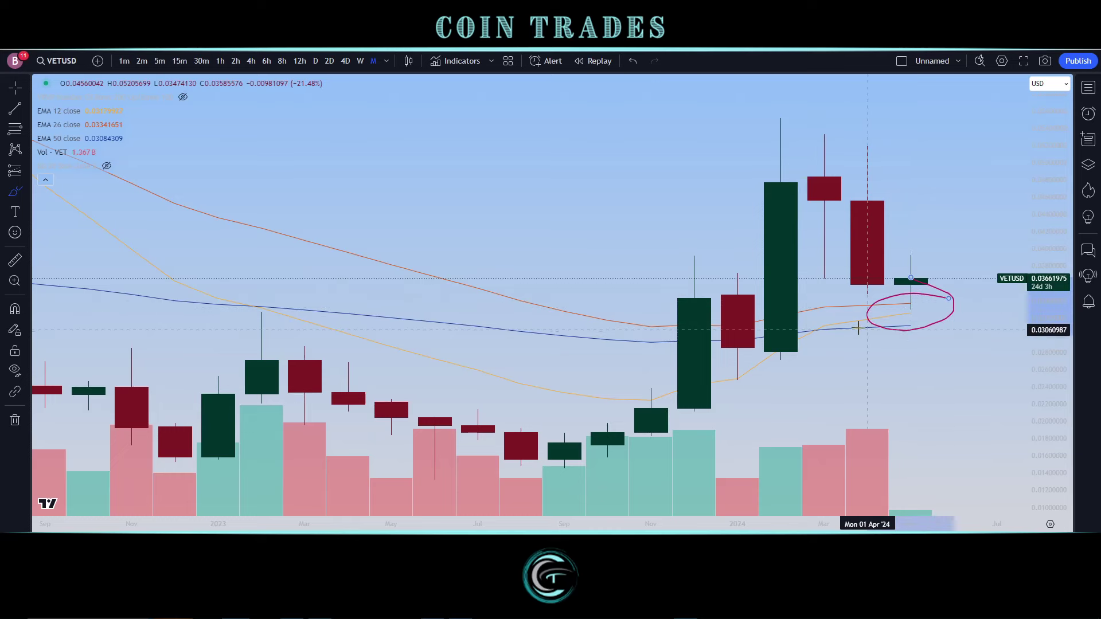
mouse_move(870, 316)
left_mouse_down()
mouse_move(974, 296)
mouse_move(837, 315)
mouse_move(910, 333)
left_mouse_up()
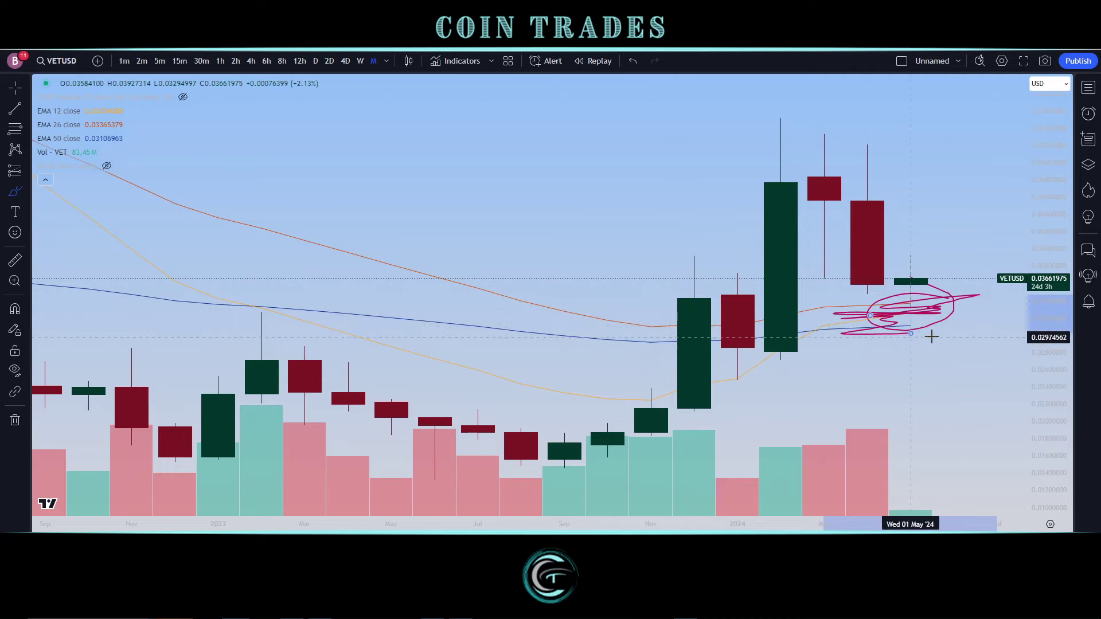
scroll(929, 254, "down", 3)
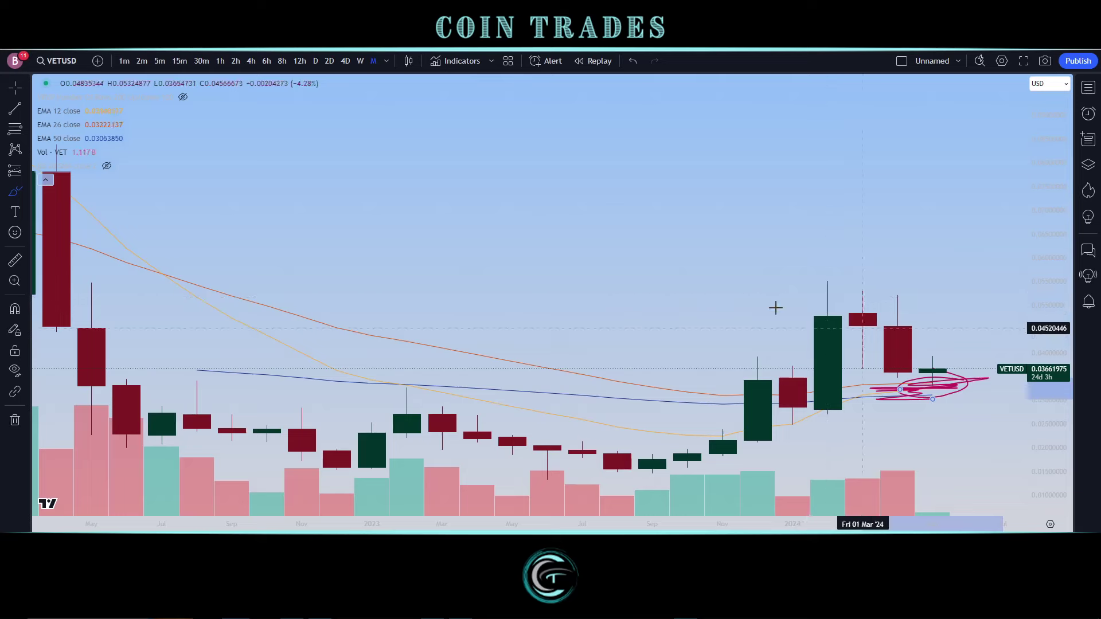
left_click(17, 420)
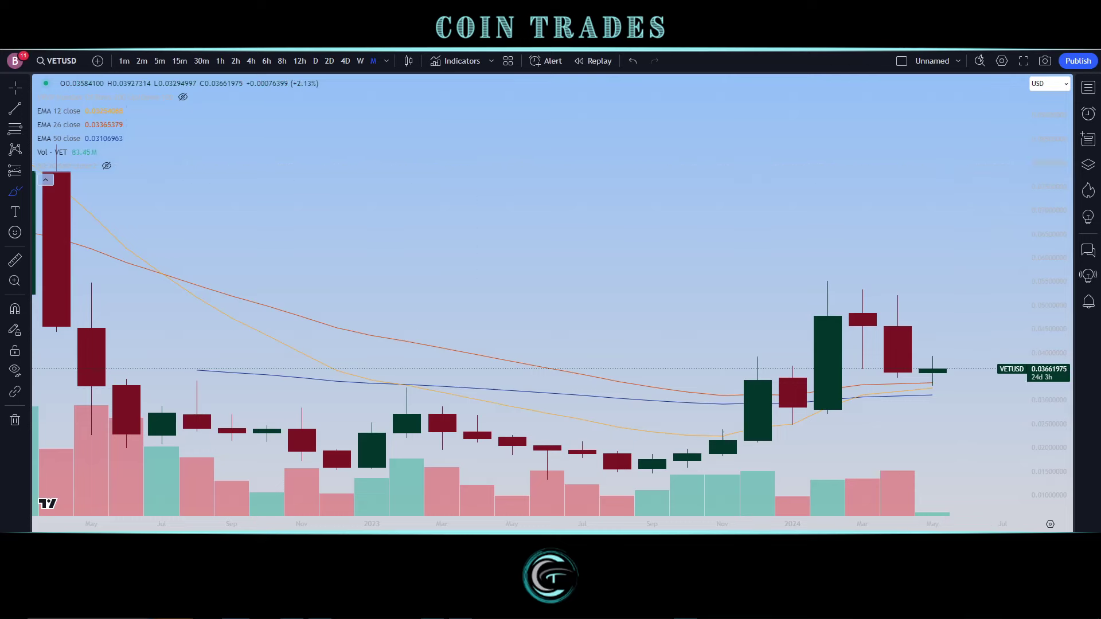
- Switch VETUSD to the daily timeframe, brush circles around the latest daily candles, then remove them
left_click(315, 60)
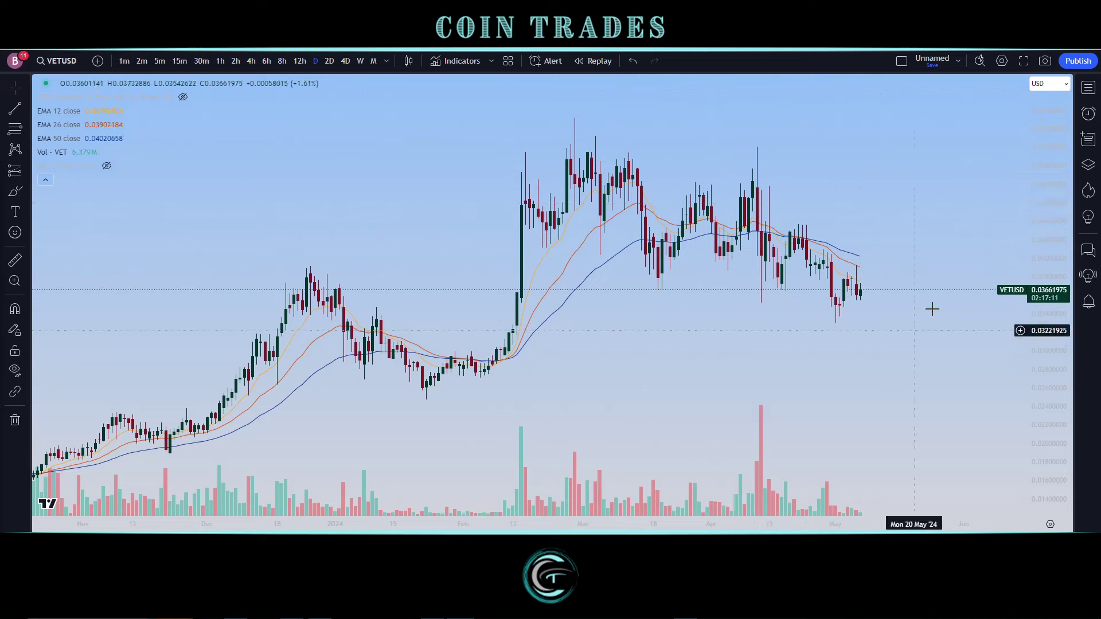
left_click_drag(876, 257, 782, 241)
left_click(15, 192)
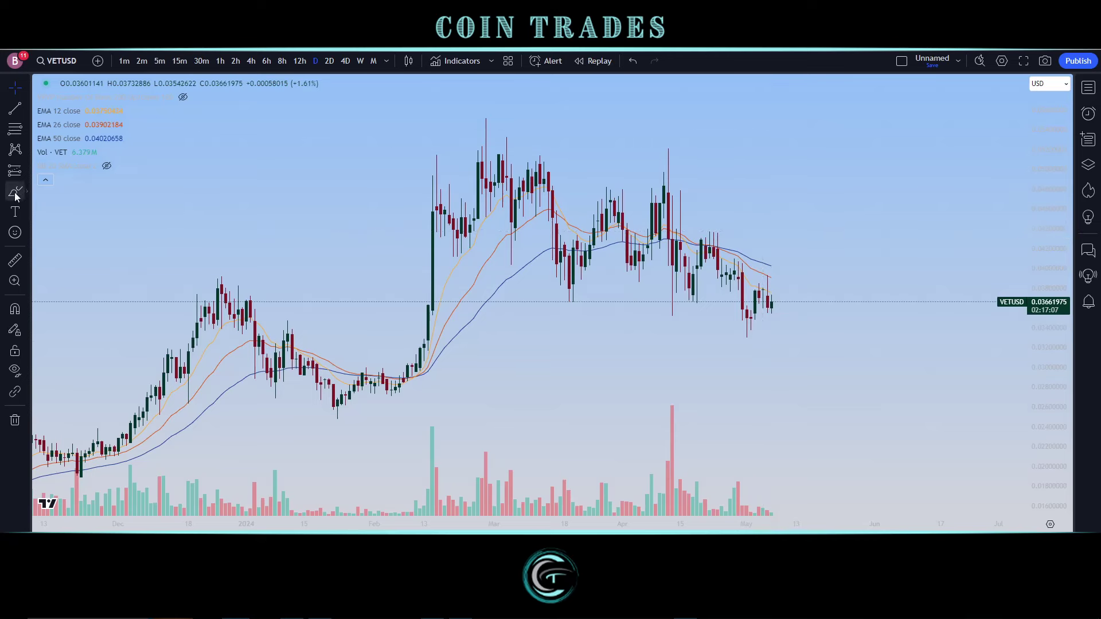
mouse_move(807, 289)
left_mouse_down()
mouse_move(774, 254)
mouse_move(714, 257)
mouse_move(708, 298)
mouse_move(771, 321)
mouse_move(793, 300)
left_mouse_up()
mouse_move(745, 264)
left_mouse_down()
mouse_move(724, 226)
mouse_move(727, 238)
left_mouse_up()
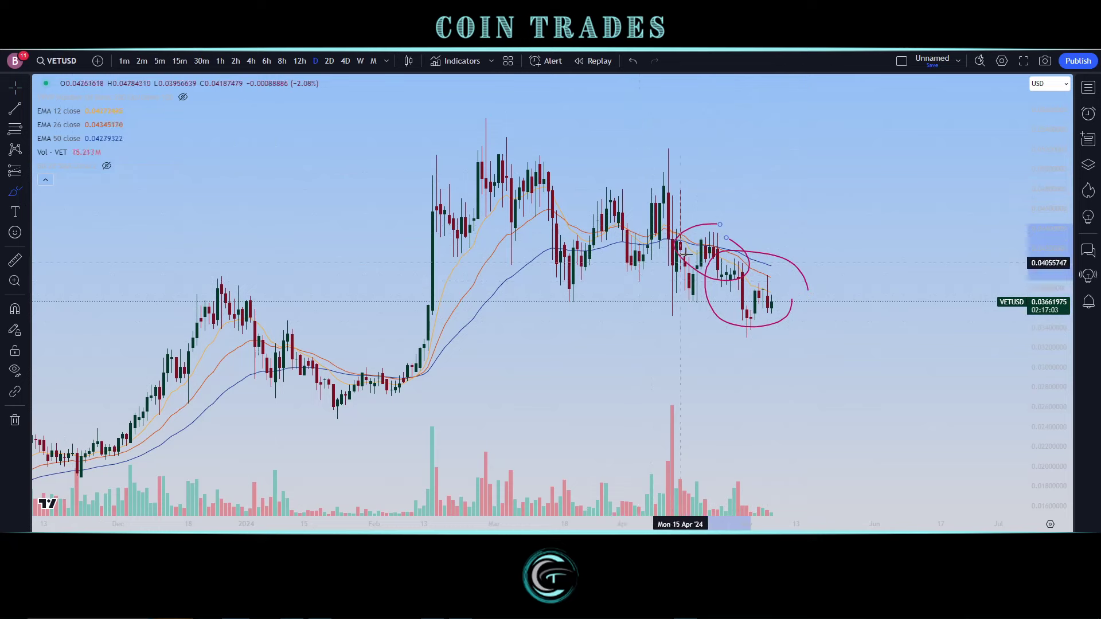
left_click(15, 420)
left_click(66, 418)
- Trace the falling highs with a freehand trend stroke, then remove it
mouse_move(700, 251)
left_mouse_down()
mouse_move(767, 280)
mouse_move(781, 258)
mouse_move(796, 261)
left_mouse_up()
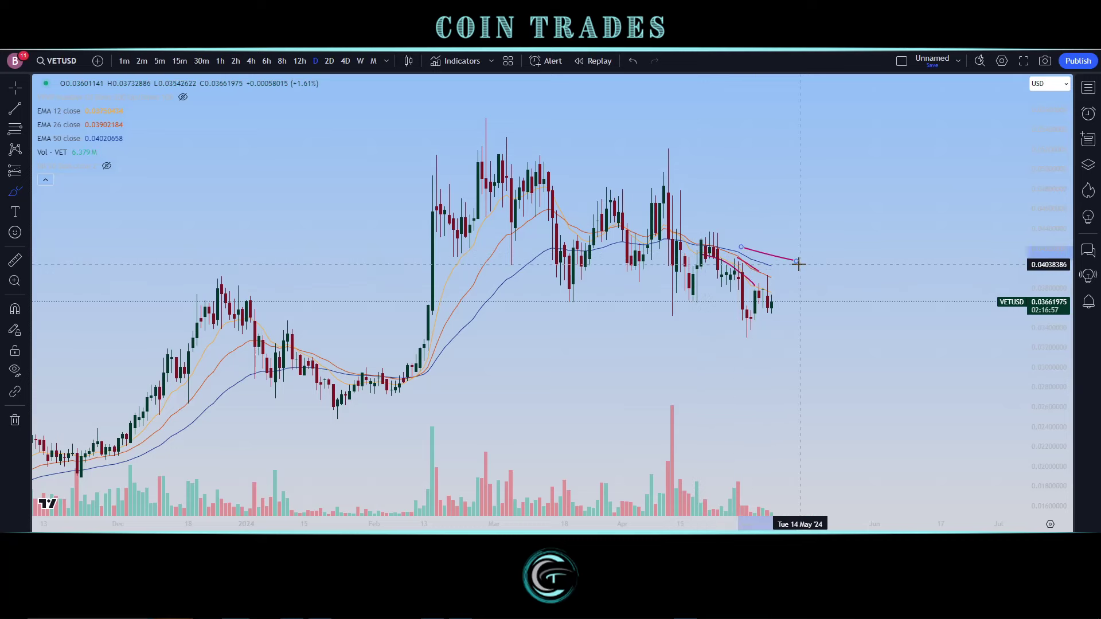
left_click(15, 419)
left_click(67, 418)
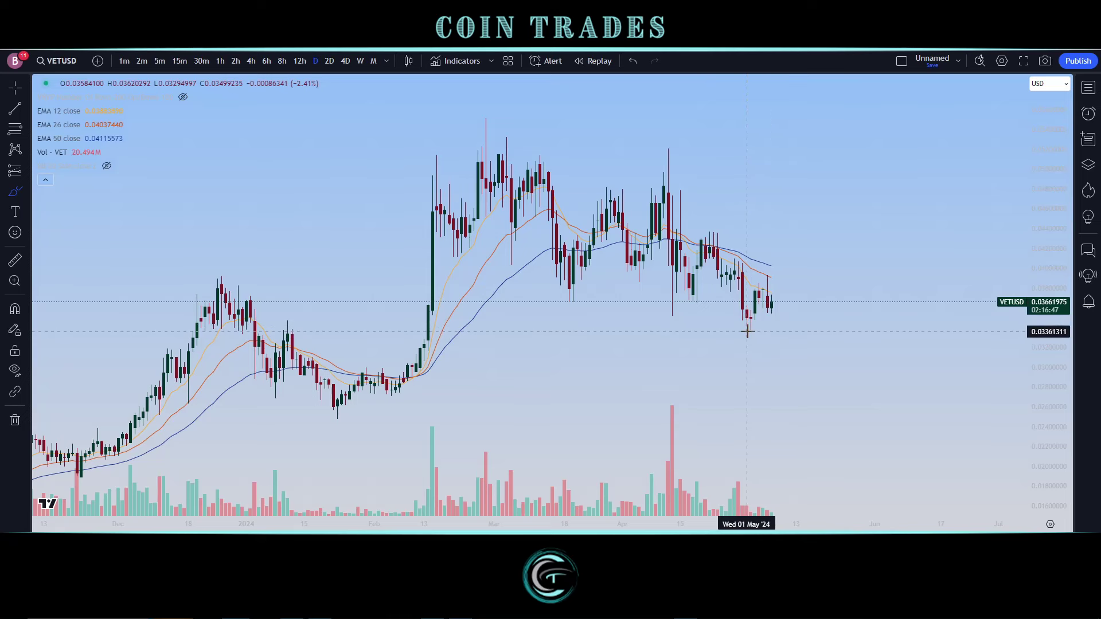
- Zoom out and measure the drop from the late-February peak down to the April lows
scroll(862, 321, "down", 1)
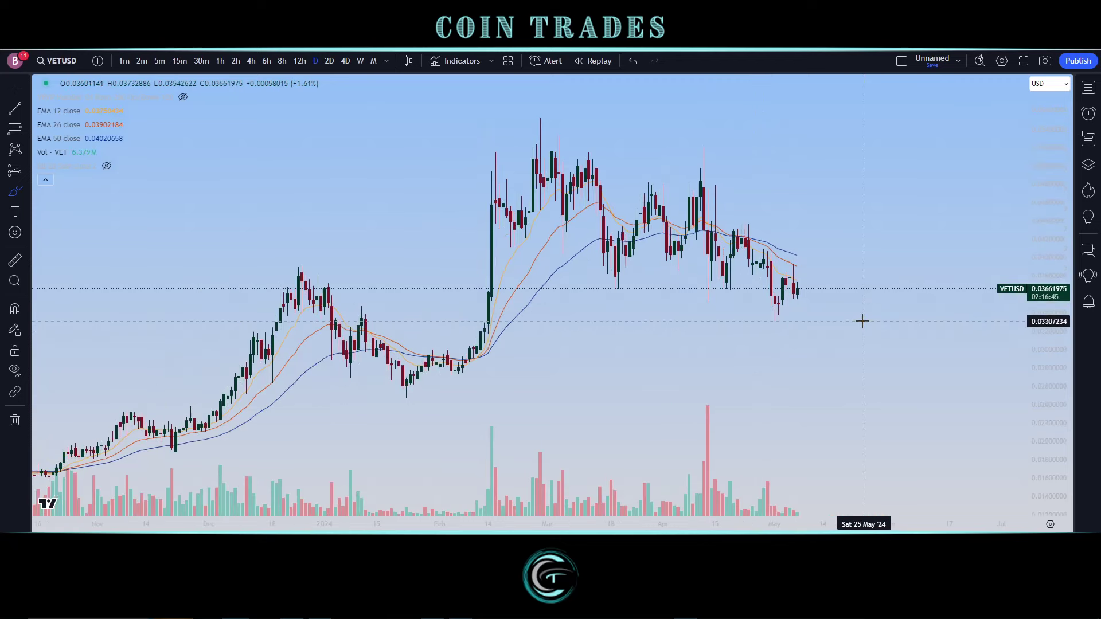
scroll(862, 321, "down", 1)
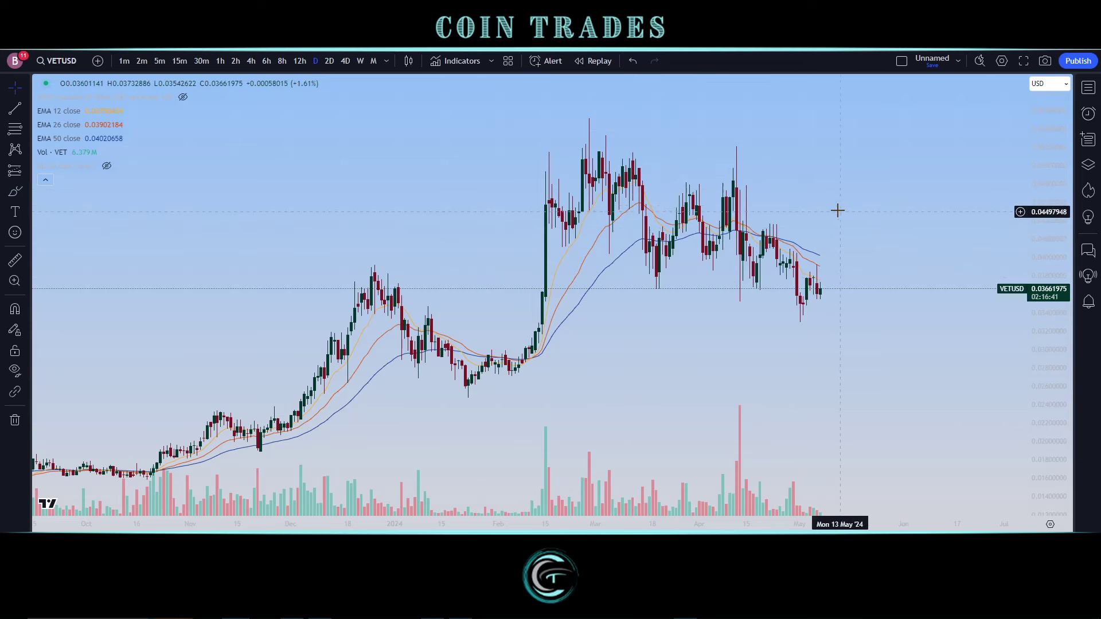
left_click(586, 118, "shift")
left_click(781, 319)
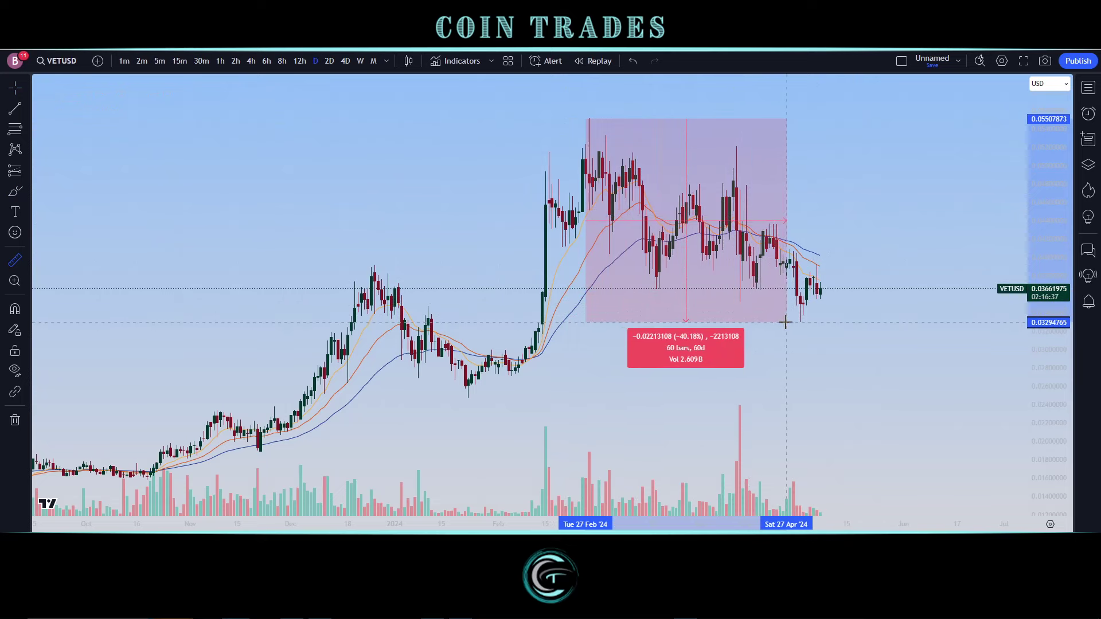
left_click(910, 227)
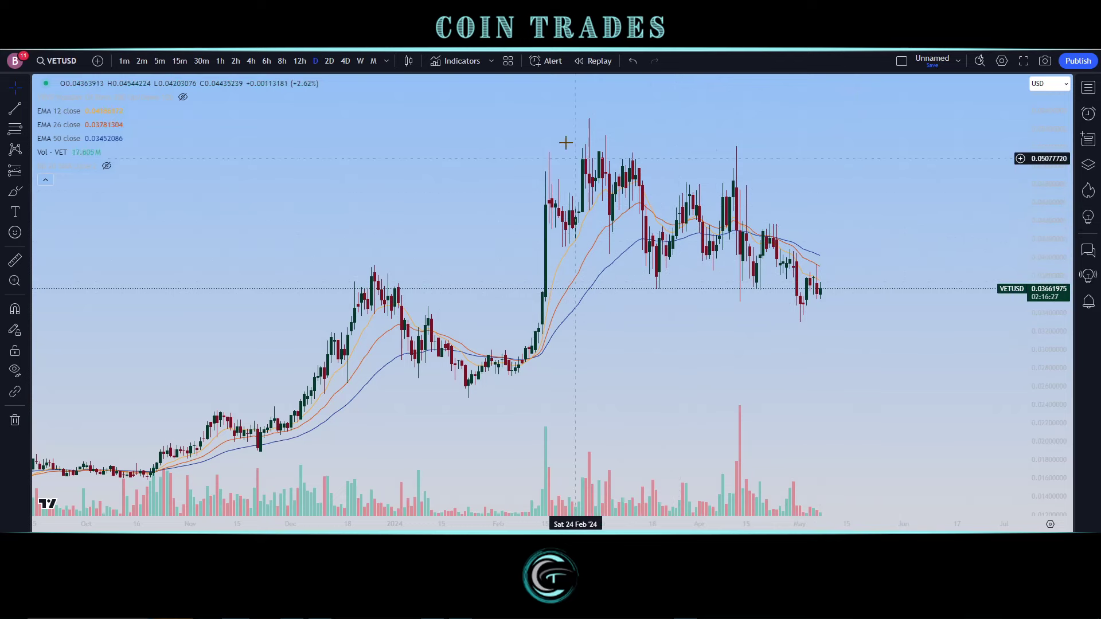
- Measure from the February high to the May low (about -45% over 85 bars), then clear measurements
left_click(551, 119, "shift")
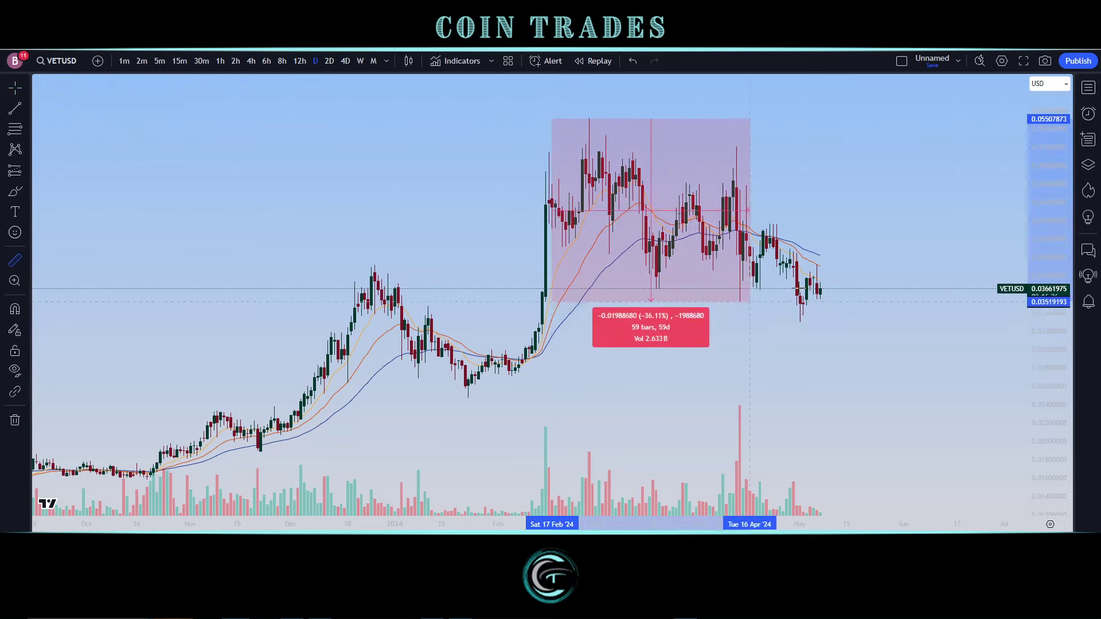
left_click(837, 348)
left_click(922, 233)
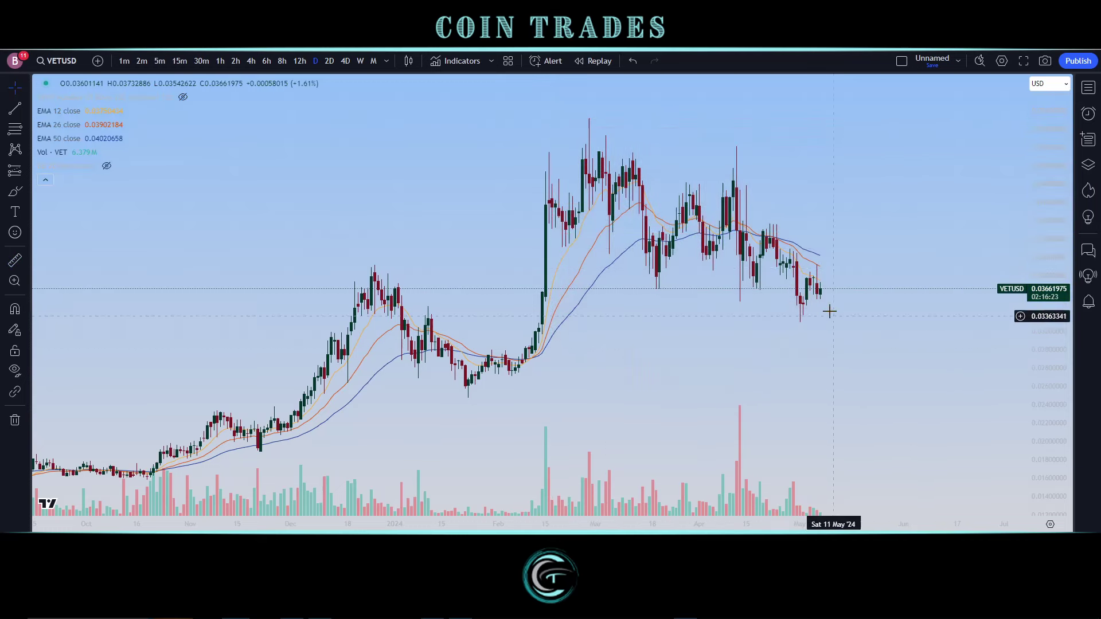
left_click(870, 290, "shift")
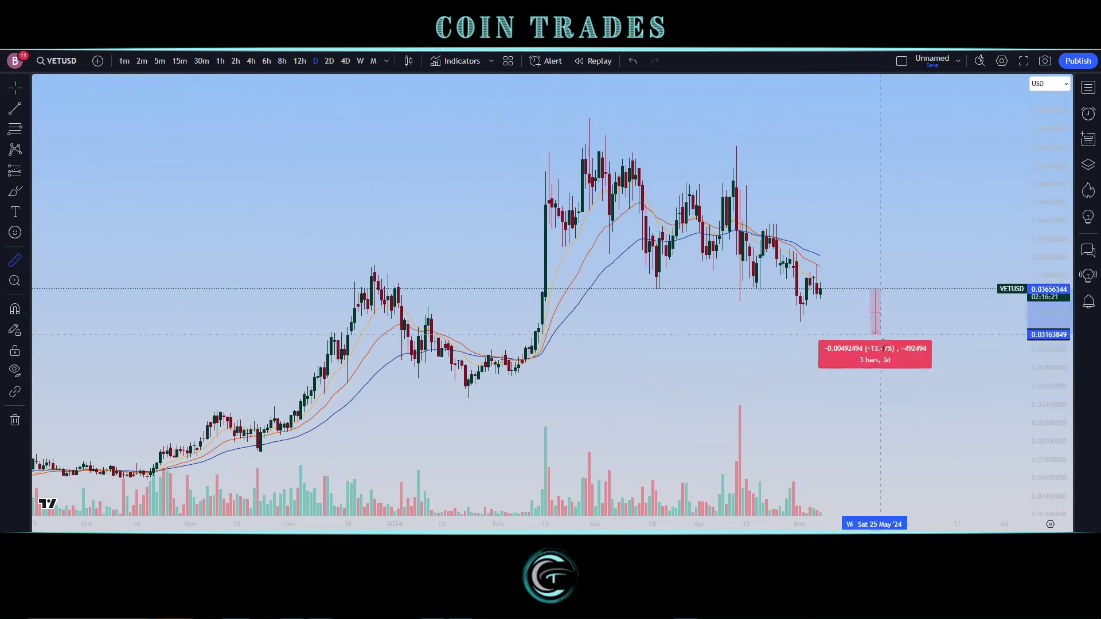
left_click(893, 347)
left_click(916, 229)
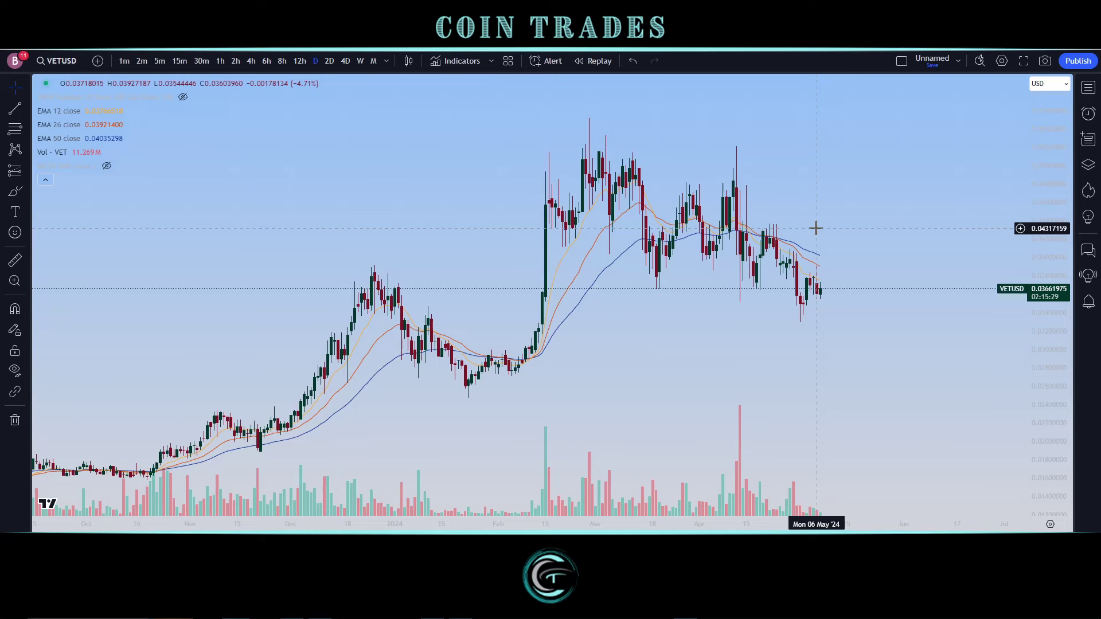
scroll(421, 327, "down", 3)
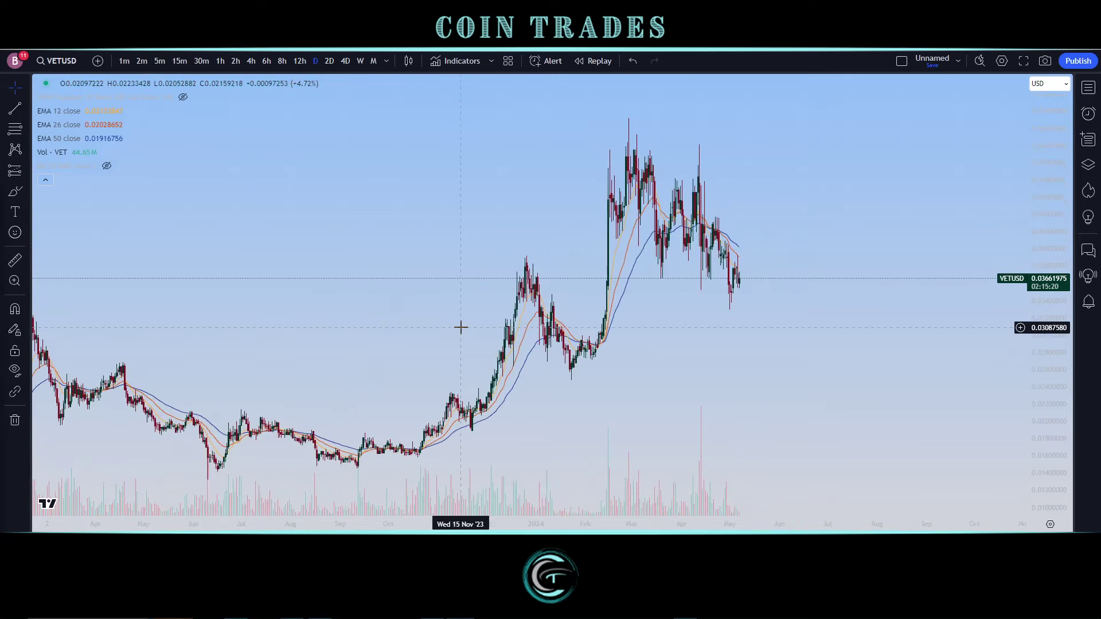